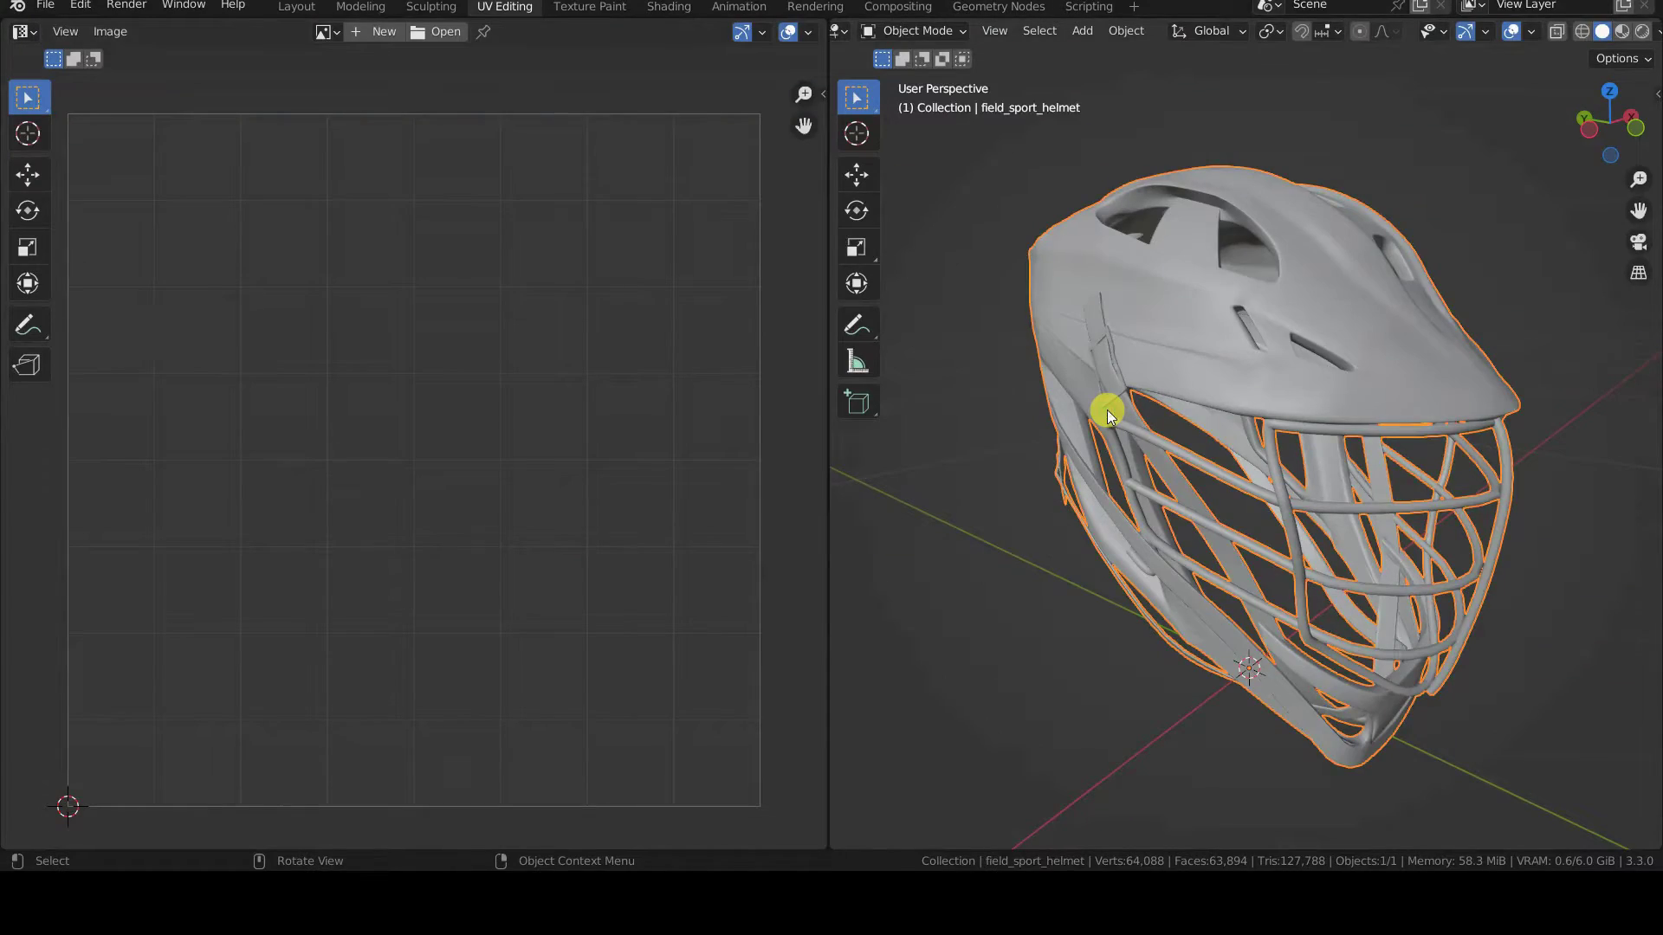
# Step: Enter Edit Mode on the helmet and test selecting and clearing all vertices
pyautogui.press('Tab')
pyautogui.press('a')
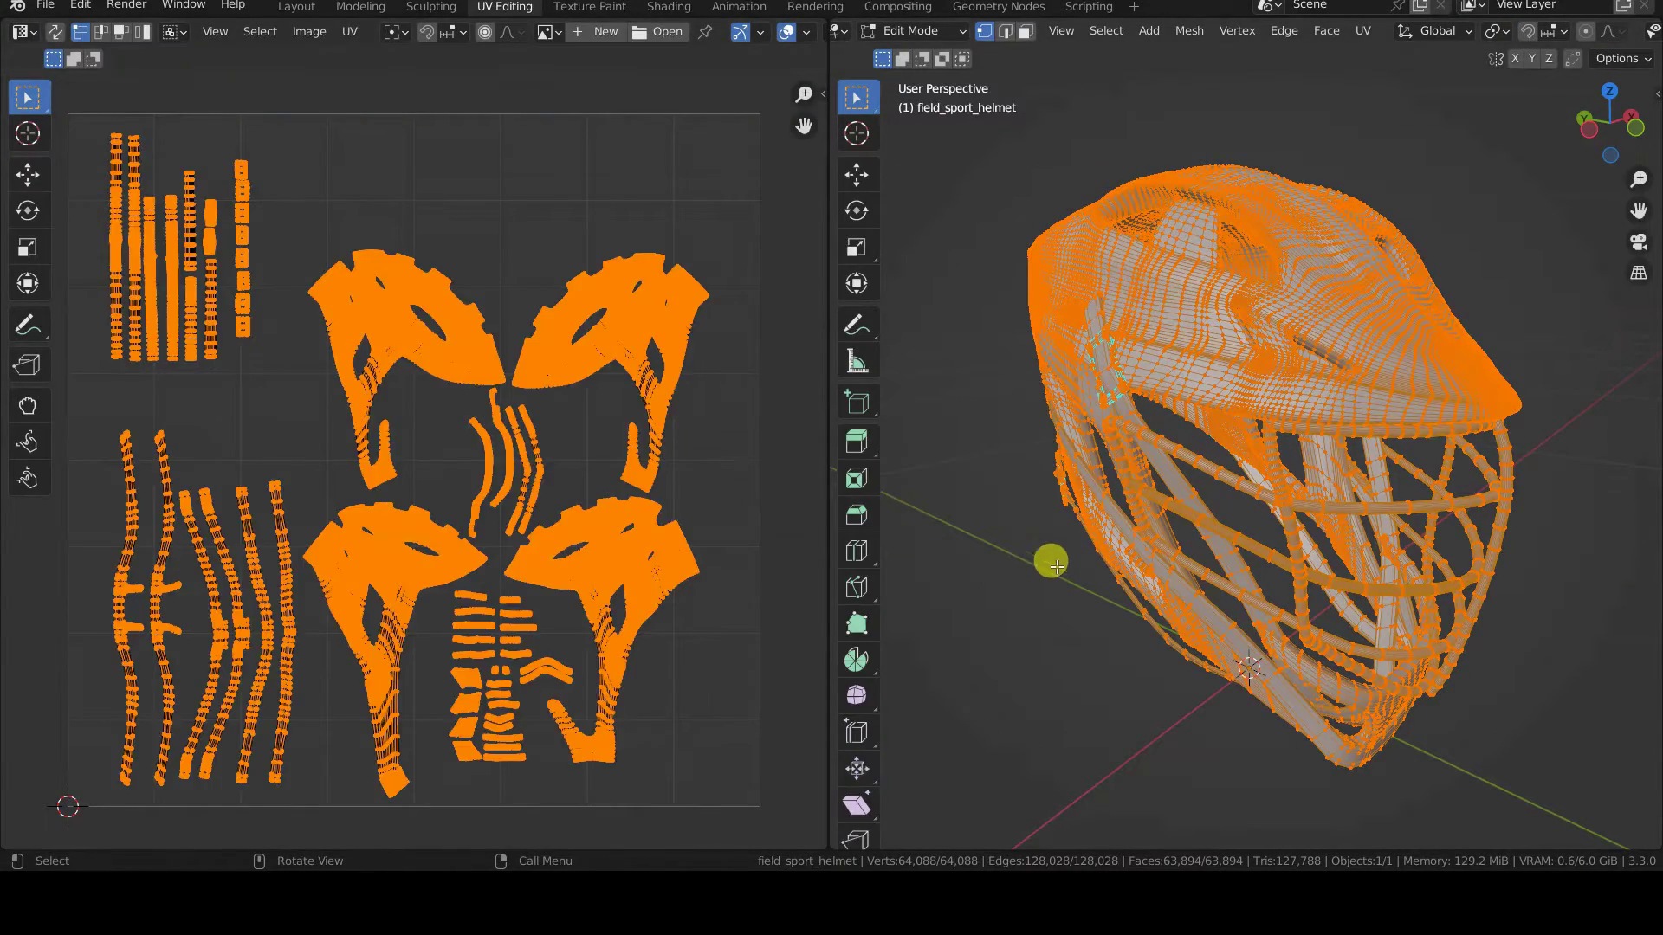
pyautogui.hotkey('alt', 'a')
pyautogui.scroll(5, 1040, 567)
pyautogui.moveTo(1039, 566)
pyautogui.mouseDown(button='middle')
pyautogui.moveTo(1139, 593)
pyautogui.moveTo(1240, 513)
pyautogui.moveTo(1117, 446)
pyautogui.mouseUp(button='middle')
# Step: Toggle wireframe and back to solid, select the whole mesh, and show About Blender
pyautogui.press('z')
pyautogui.click(1069, 446)
pyautogui.scroll(-5, 1226, 502)
pyautogui.moveTo(1224, 502)
pyautogui.mouseDown(button='middle')
pyautogui.moveTo(1270, 491)
pyautogui.moveTo(1248, 493)
pyautogui.mouseUp(button='middle')
pyautogui.press('z')
pyautogui.click(1369, 501)
pyautogui.press('a')
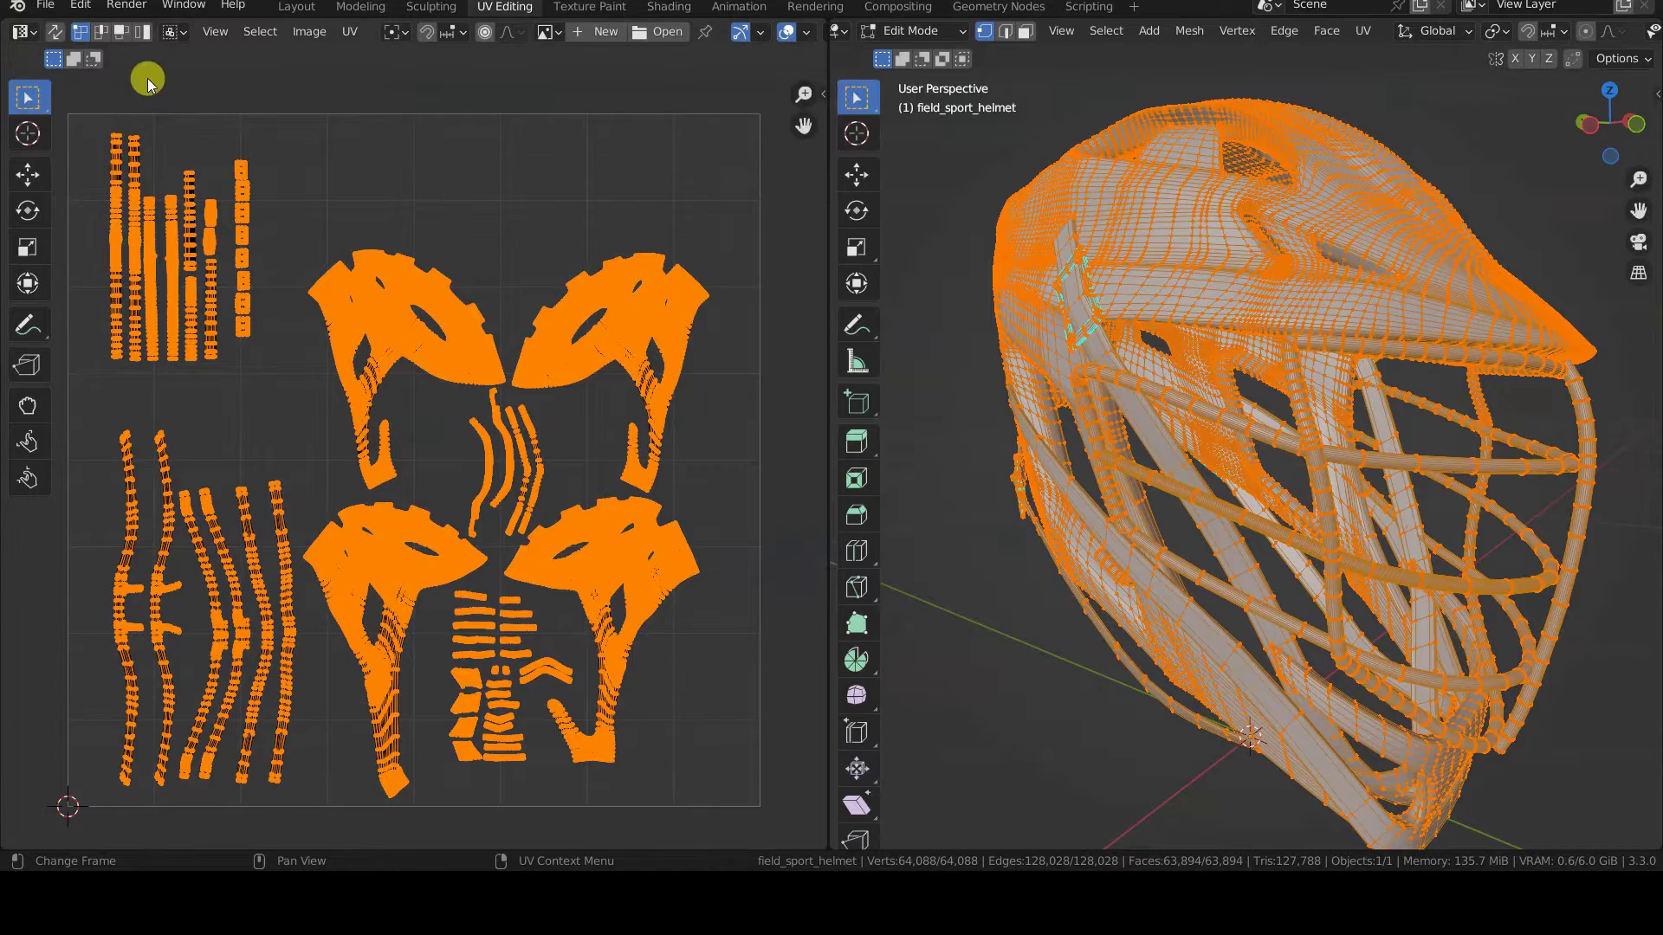
pyautogui.click(27, 6)
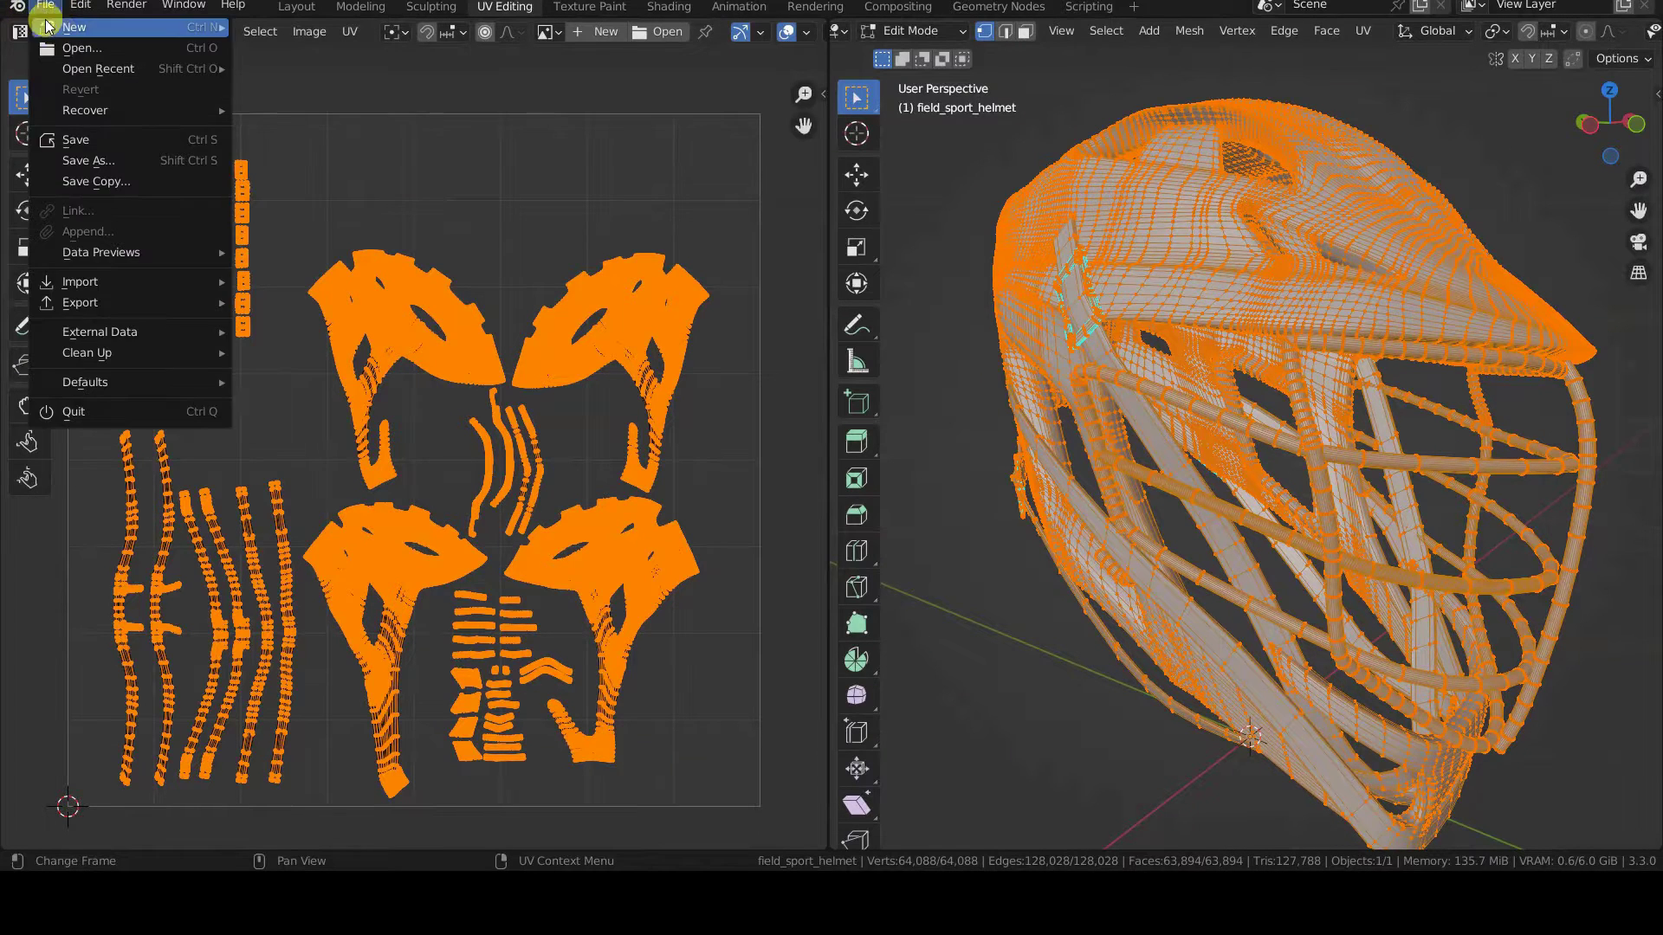
pyautogui.click(32, 48)
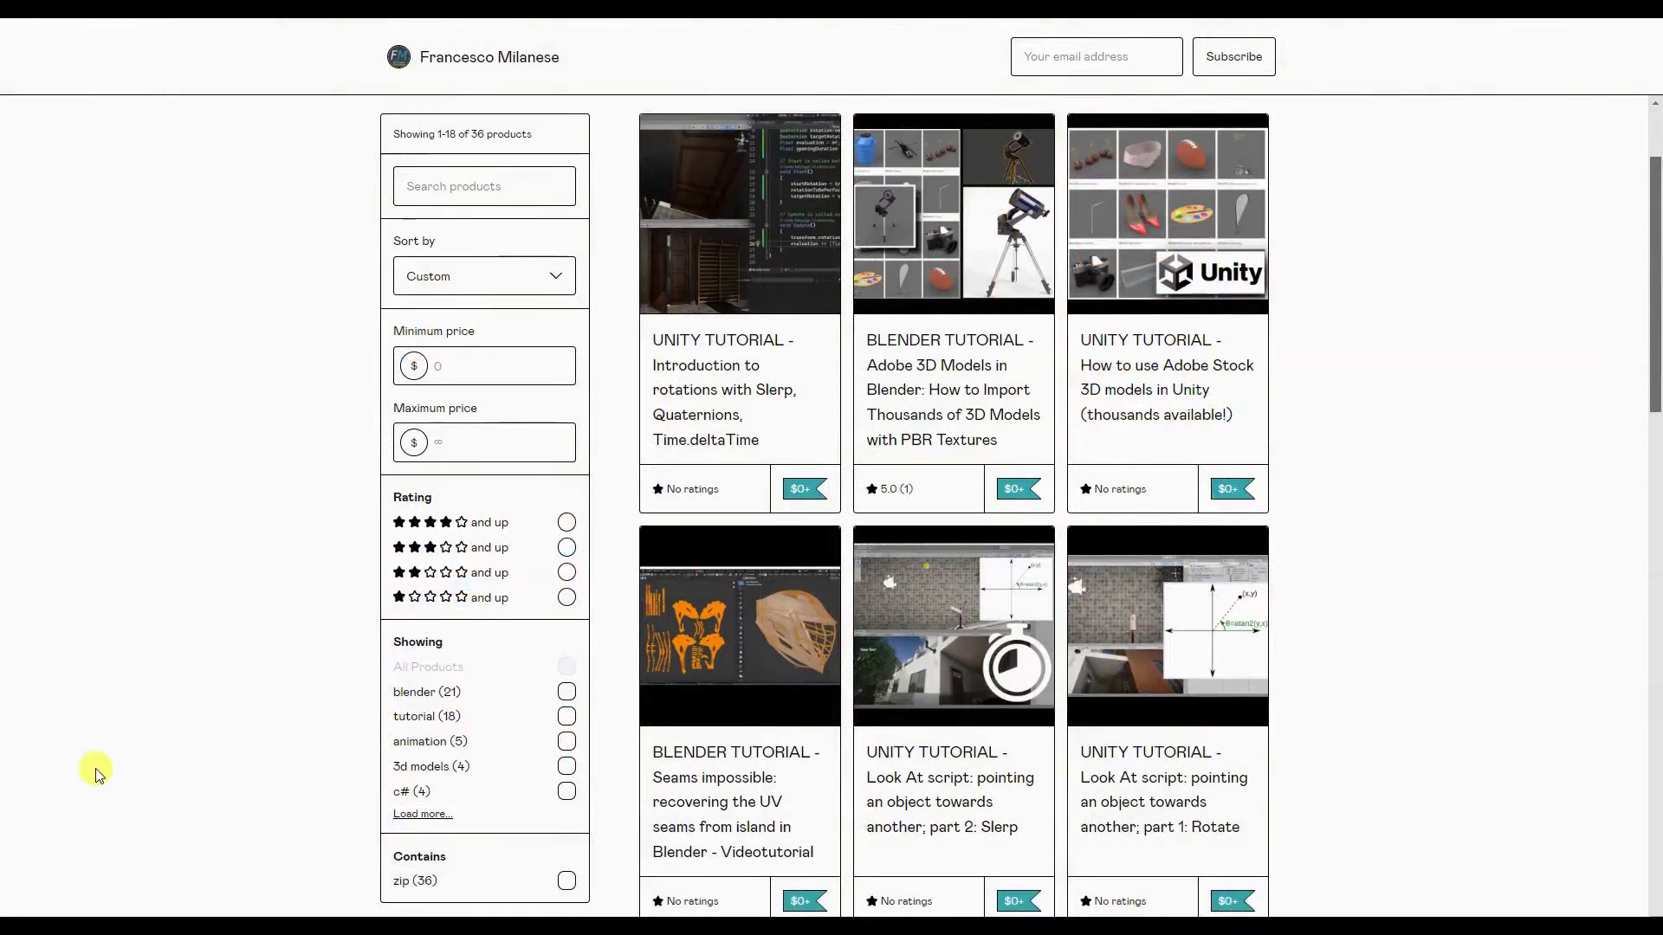
pyautogui.scroll(-2, 95, 773)
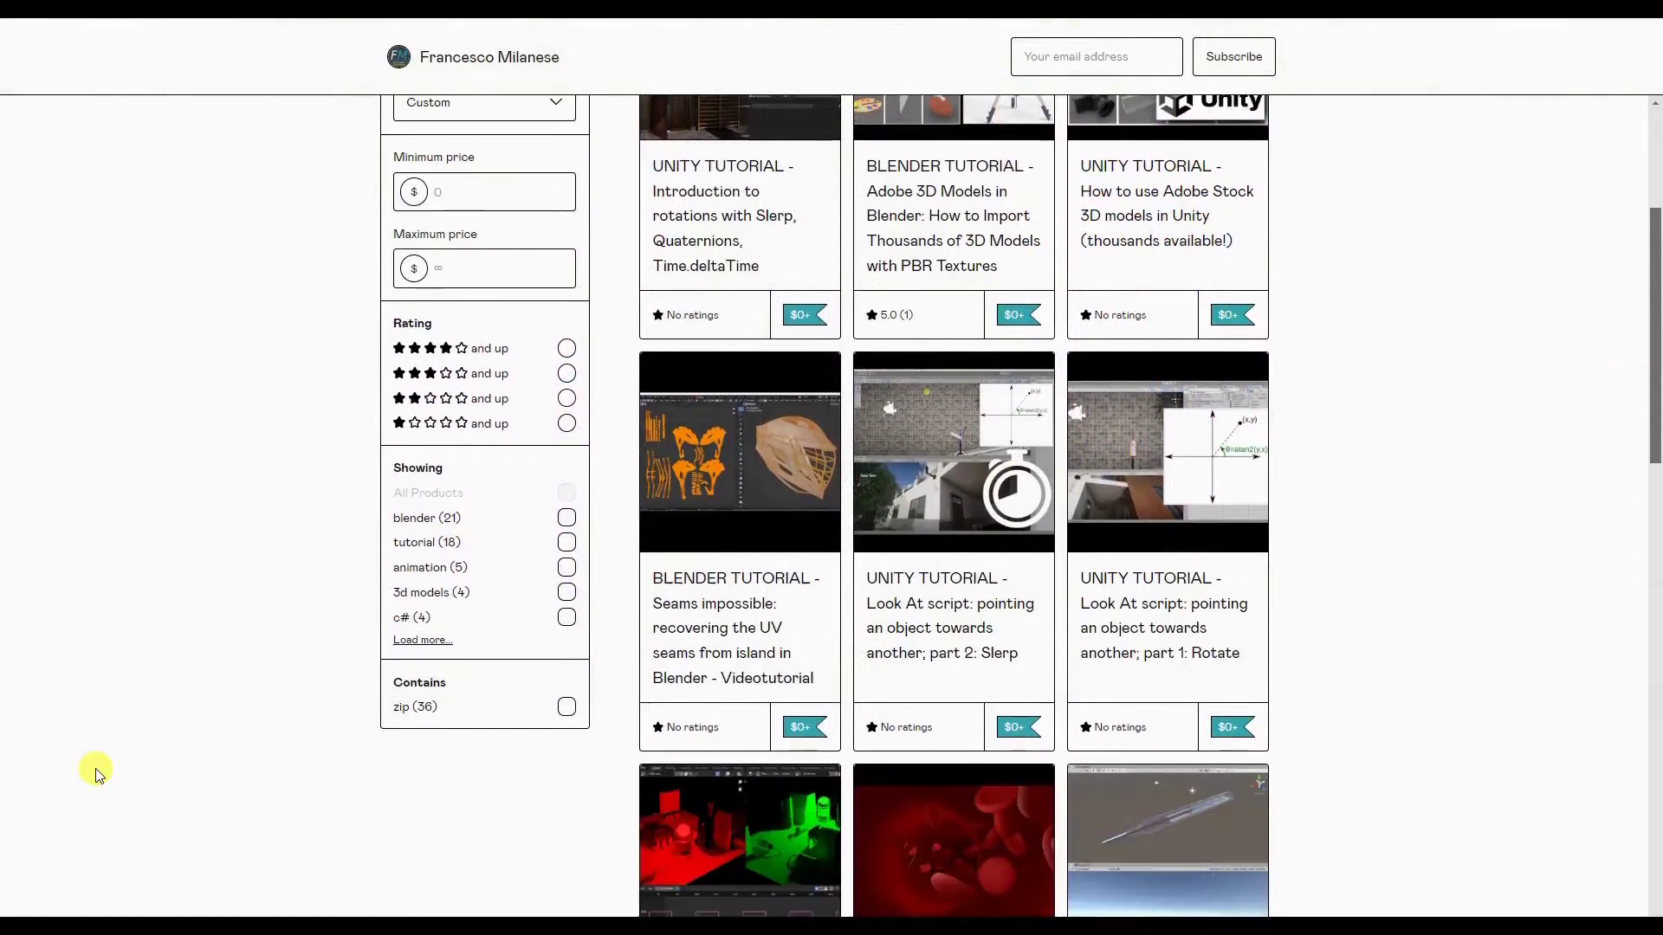
pyautogui.scroll(-2, 94, 773)
pyautogui.scroll(-1, 95, 772)
pyautogui.scroll(-2, 96, 773)
pyautogui.scroll(-1, 95, 774)
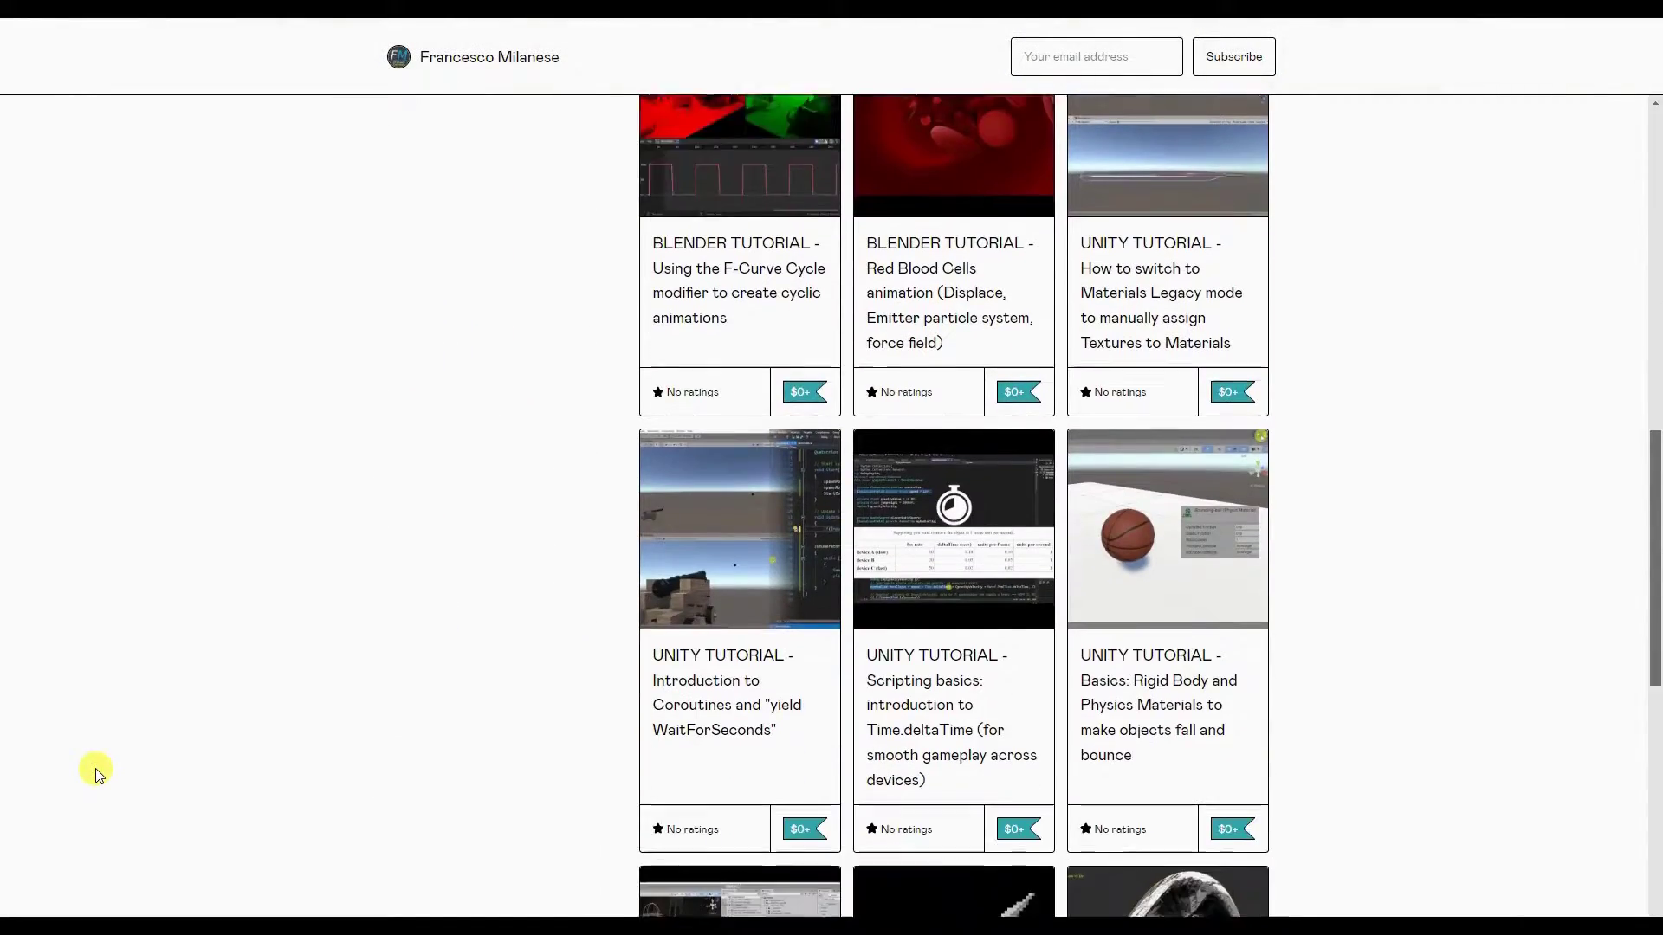
pyautogui.scroll(-2, 94, 772)
pyautogui.scroll(-1, 95, 773)
pyautogui.scroll(-1, 95, 772)
pyautogui.scroll(-1, 96, 772)
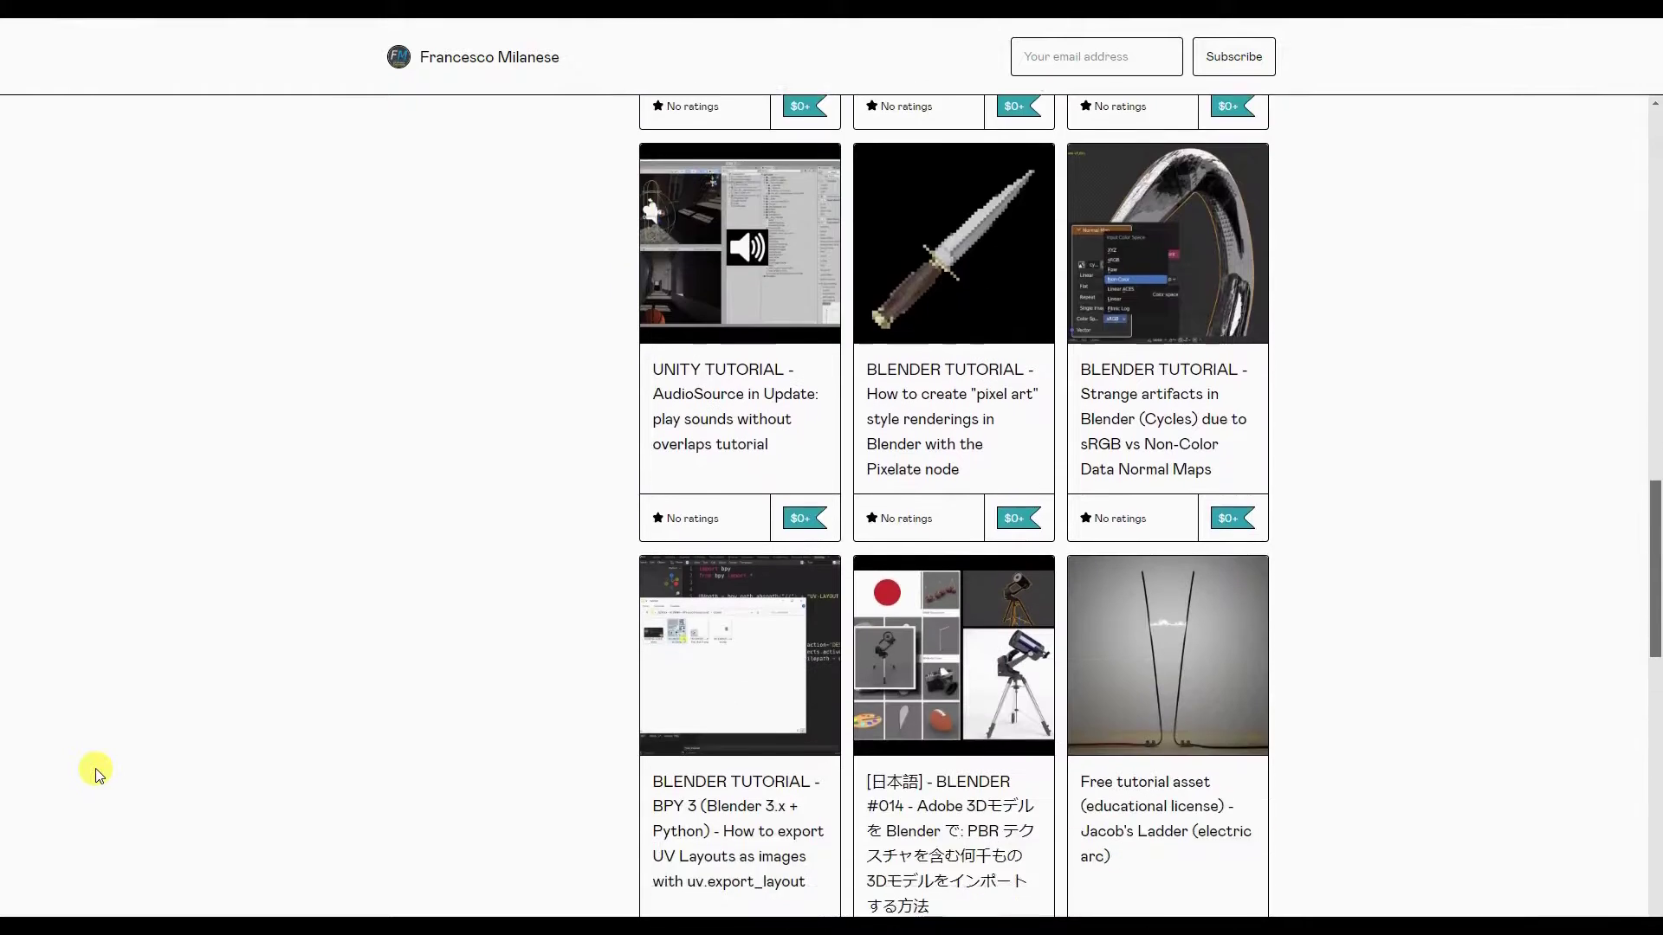
pyautogui.scroll(-1, 95, 774)
pyautogui.scroll(-2, 96, 772)
pyautogui.scroll(-1, 95, 773)
pyautogui.scroll(-1, 95, 774)
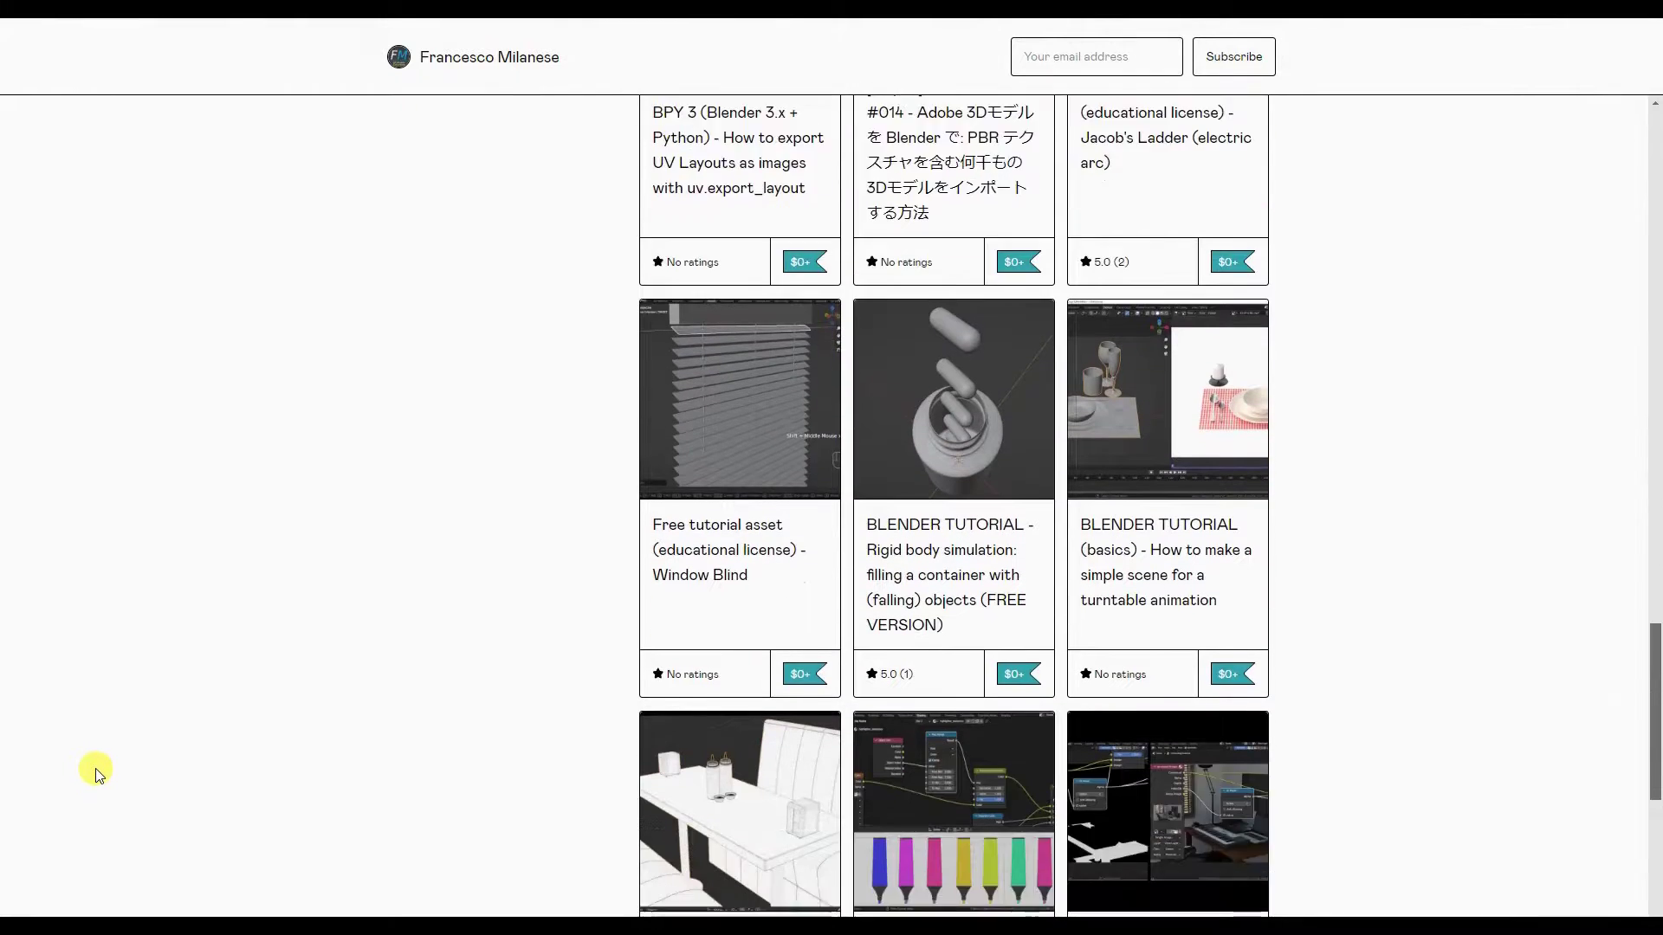
pyautogui.scroll(-1, 96, 773)
pyautogui.scroll(-1, 95, 773)
pyautogui.scroll(-1, 94, 773)
pyautogui.scroll(-1, 94, 773)
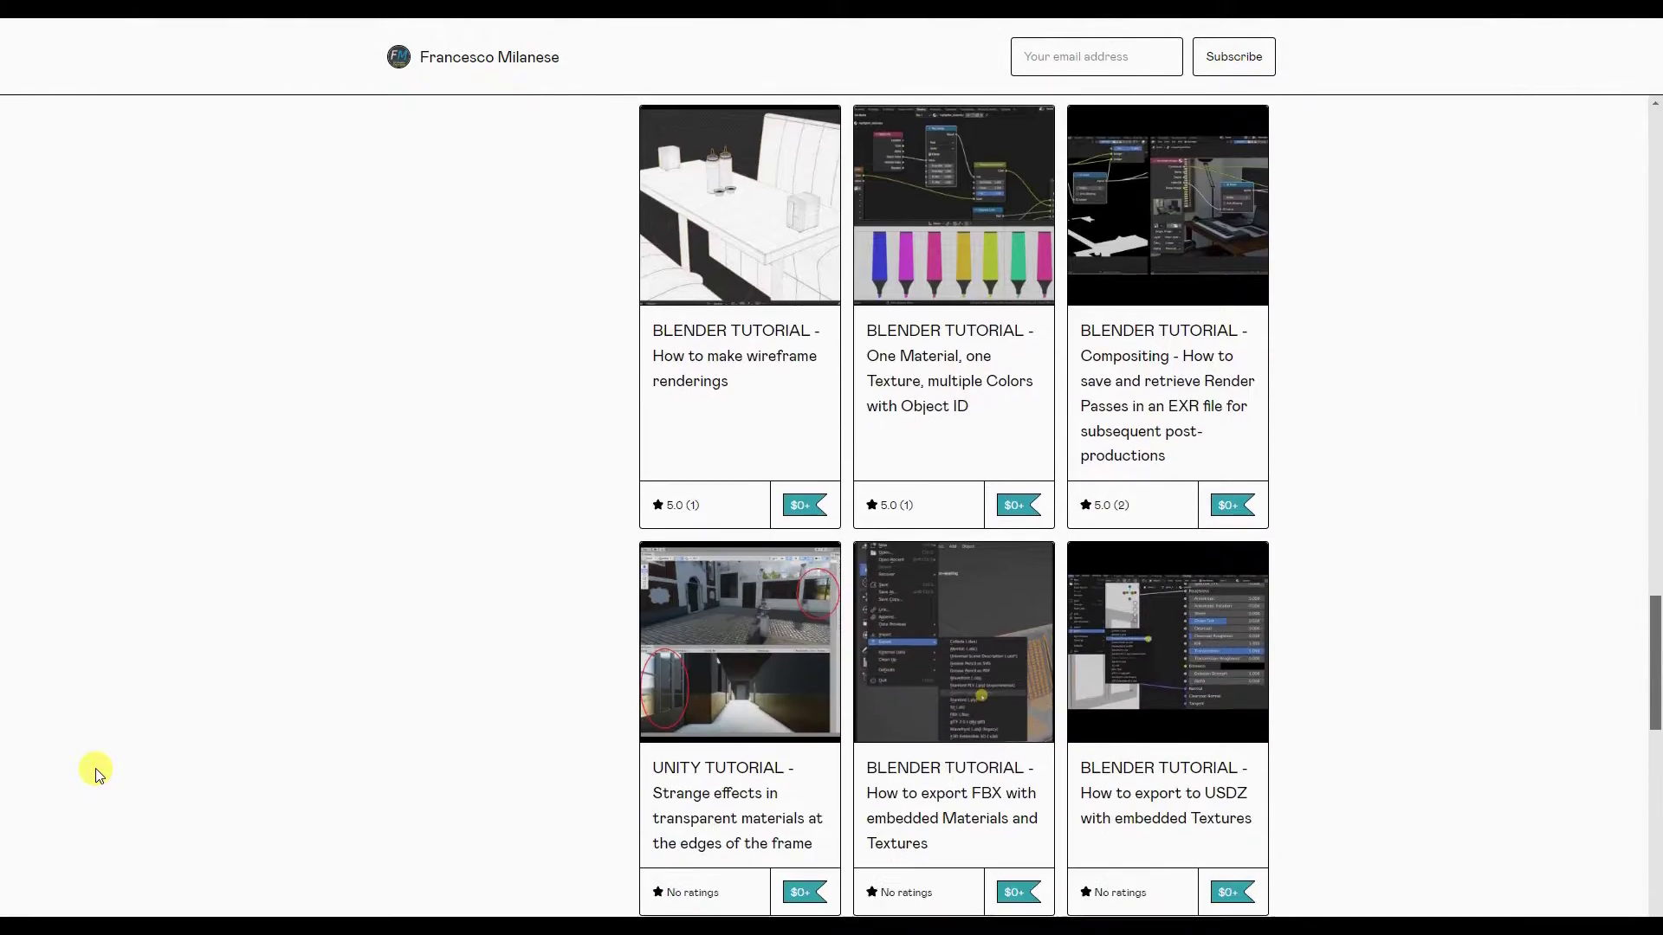
pyautogui.scroll(-1, 95, 773)
pyautogui.scroll(-1, 95, 772)
pyautogui.scroll(-1, 94, 773)
pyautogui.scroll(-1, 95, 773)
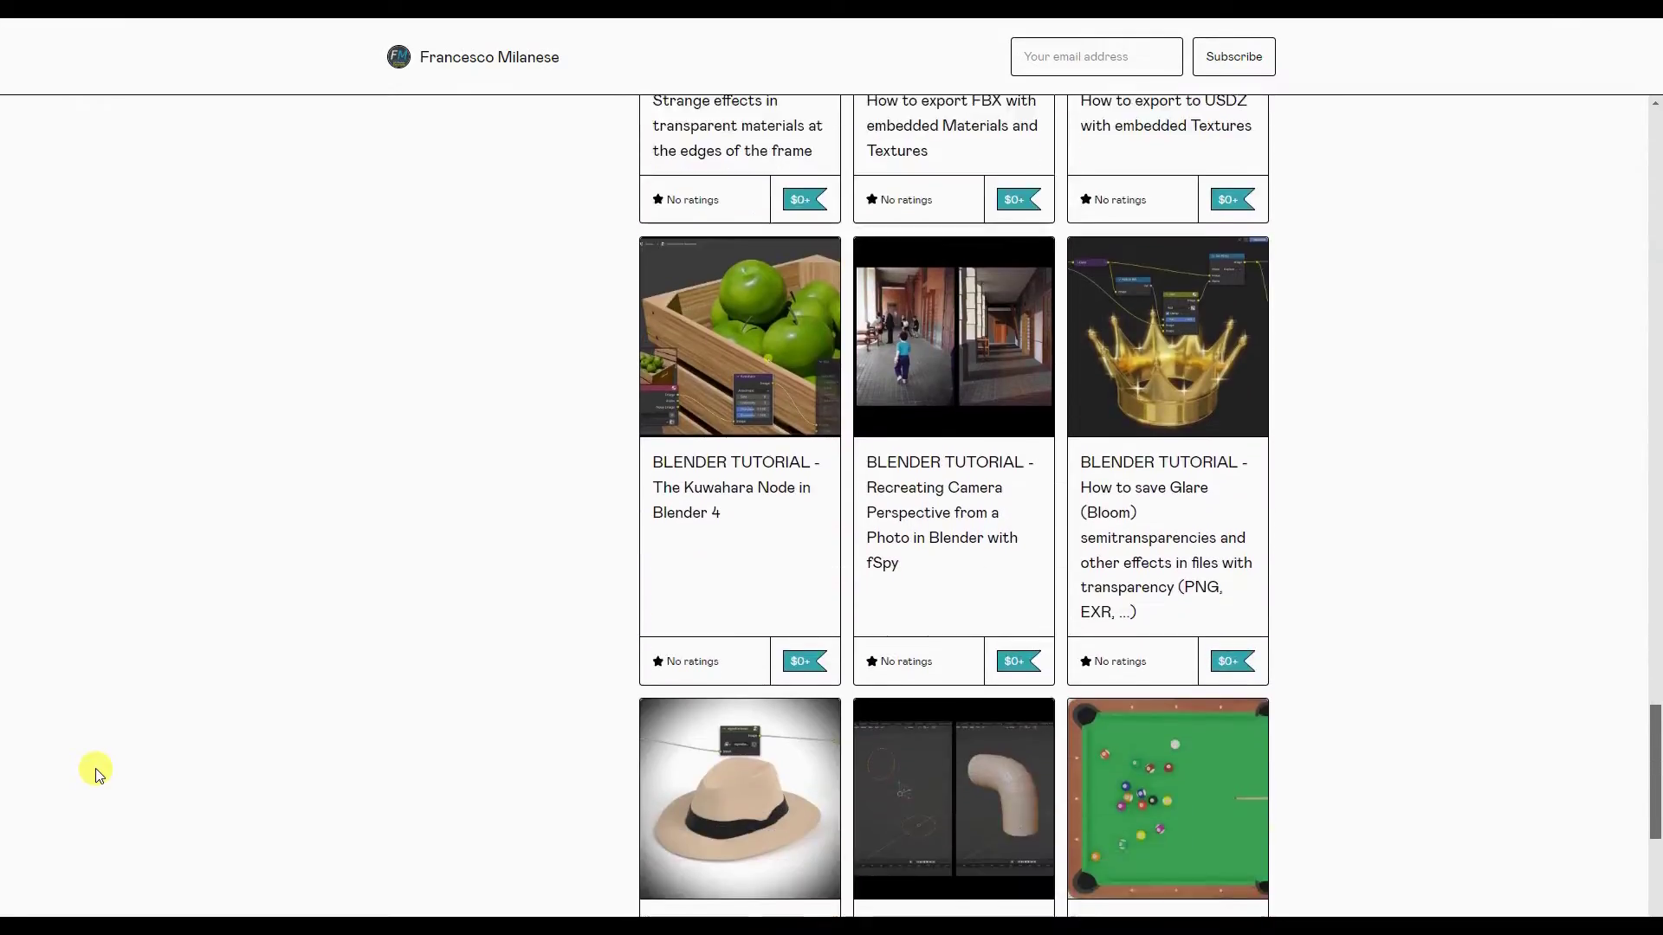
pyautogui.scroll(-1, 95, 773)
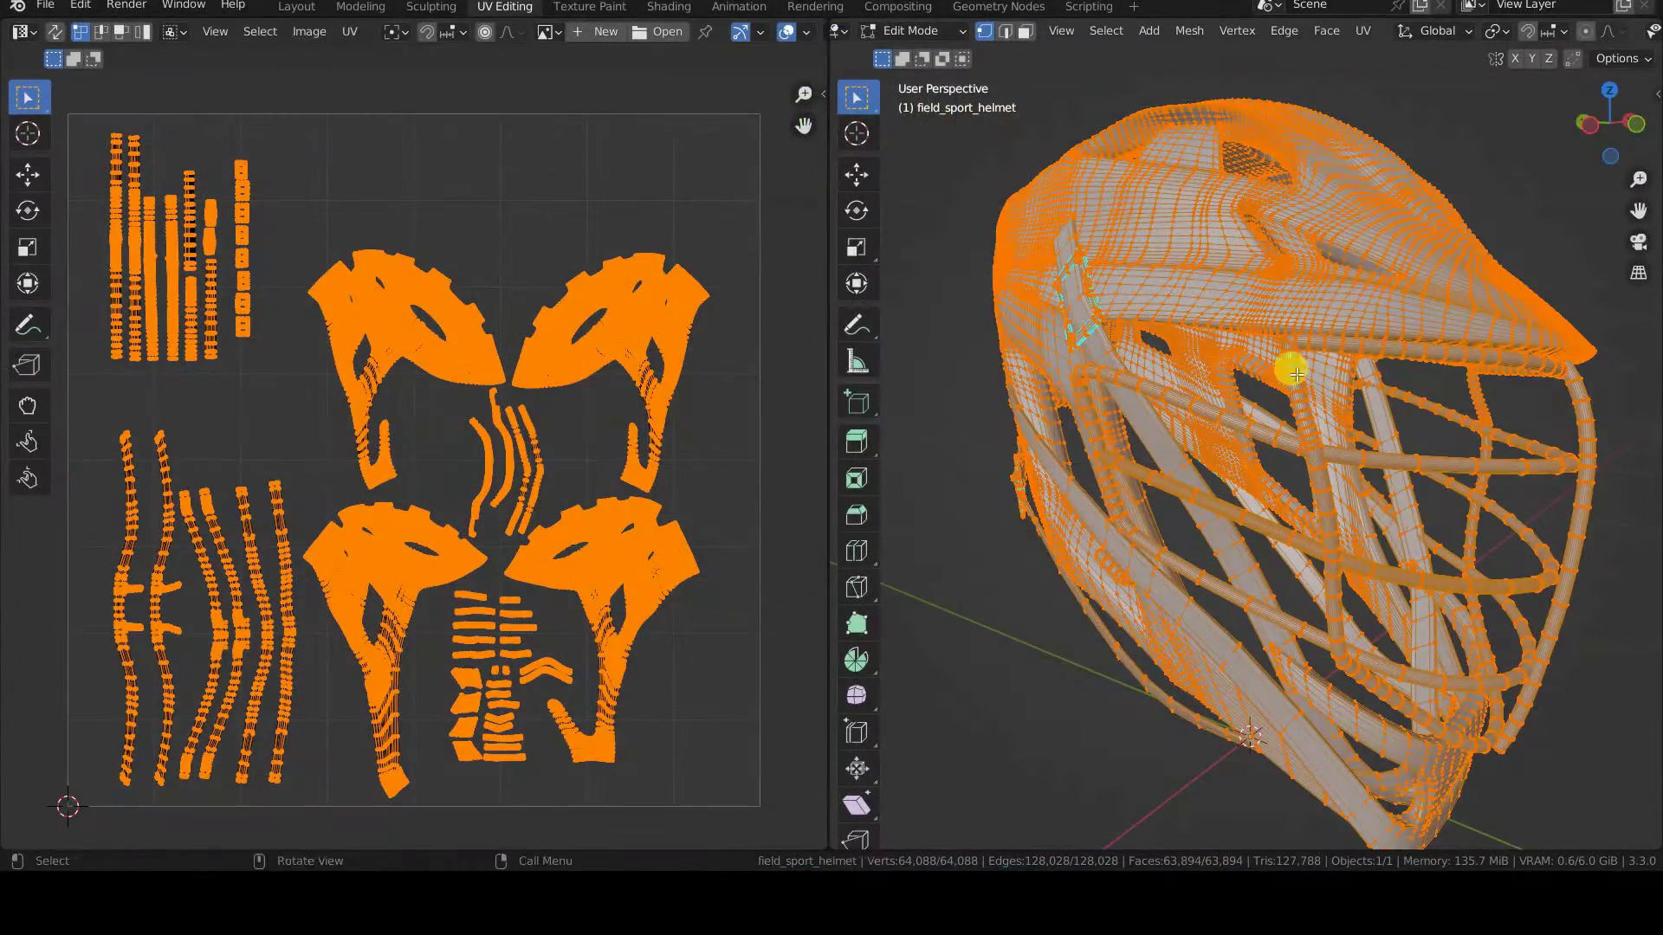
# Step: Sync UV selection with the mesh and pick the upper-right linked UV island
pyautogui.moveTo(1295, 372); pyautogui.dragTo(1181, 356, button='middle')
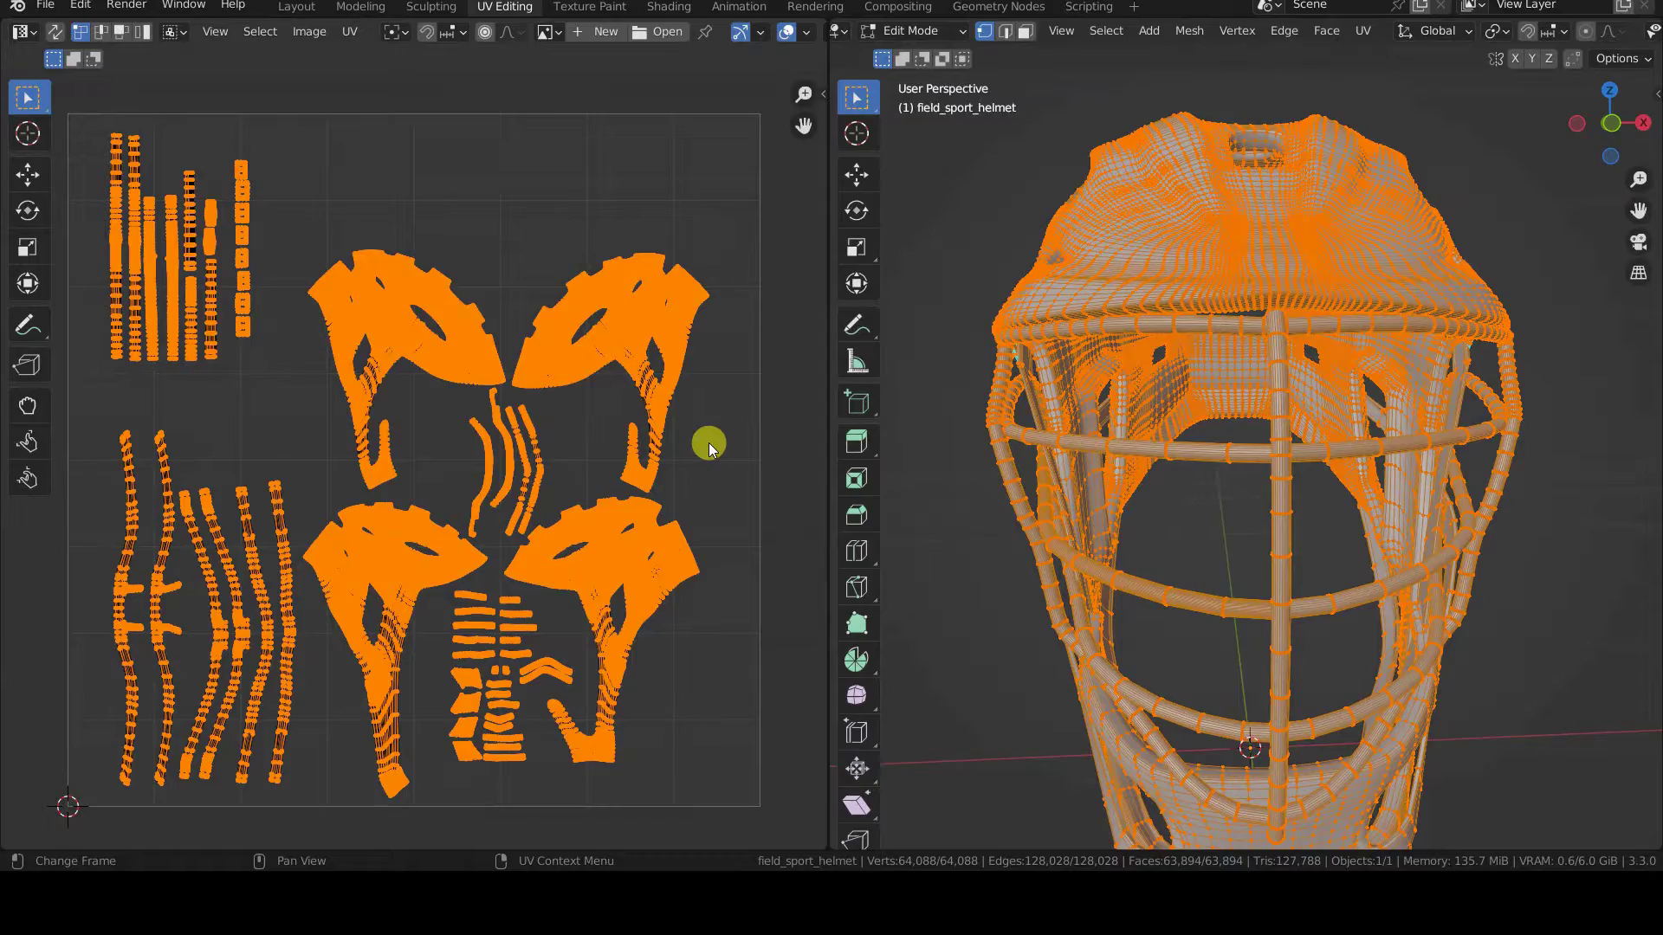
pyautogui.hotkey('alt', 'a')
pyautogui.click(54, 31)
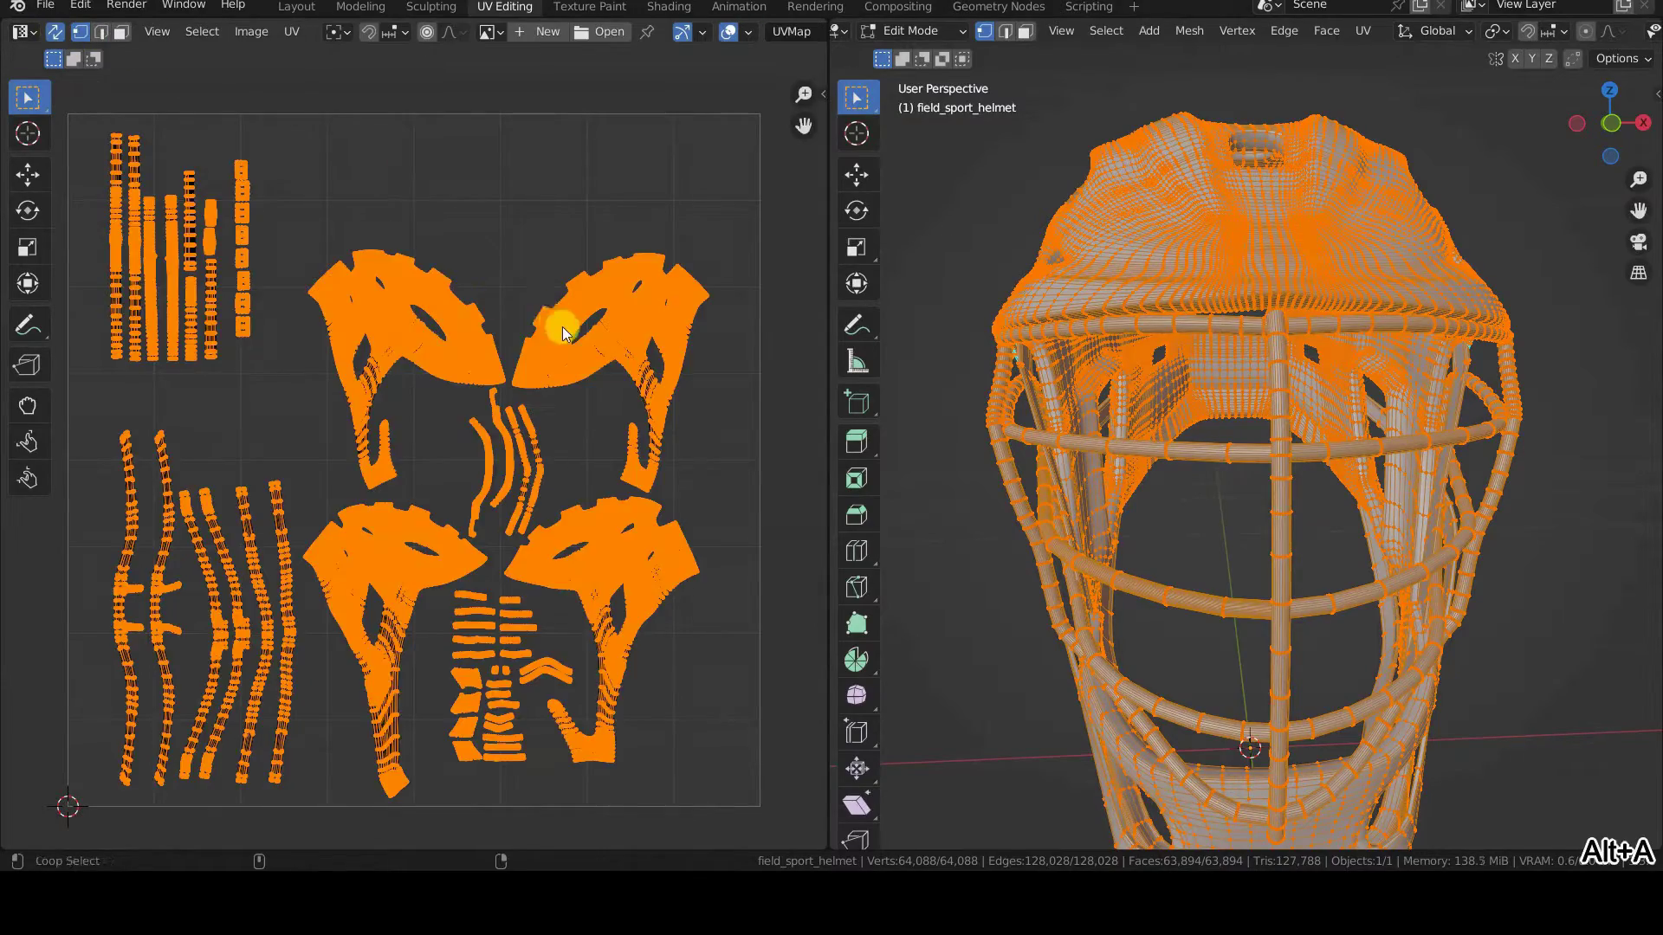
pyautogui.hotkey('alt', 'a')
pyautogui.press('l')
pyautogui.moveTo(993, 431)
pyautogui.mouseDown(button='middle')
pyautogui.moveTo(1261, 365)
pyautogui.moveTo(1218, 377)
pyautogui.mouseUp(button='middle')
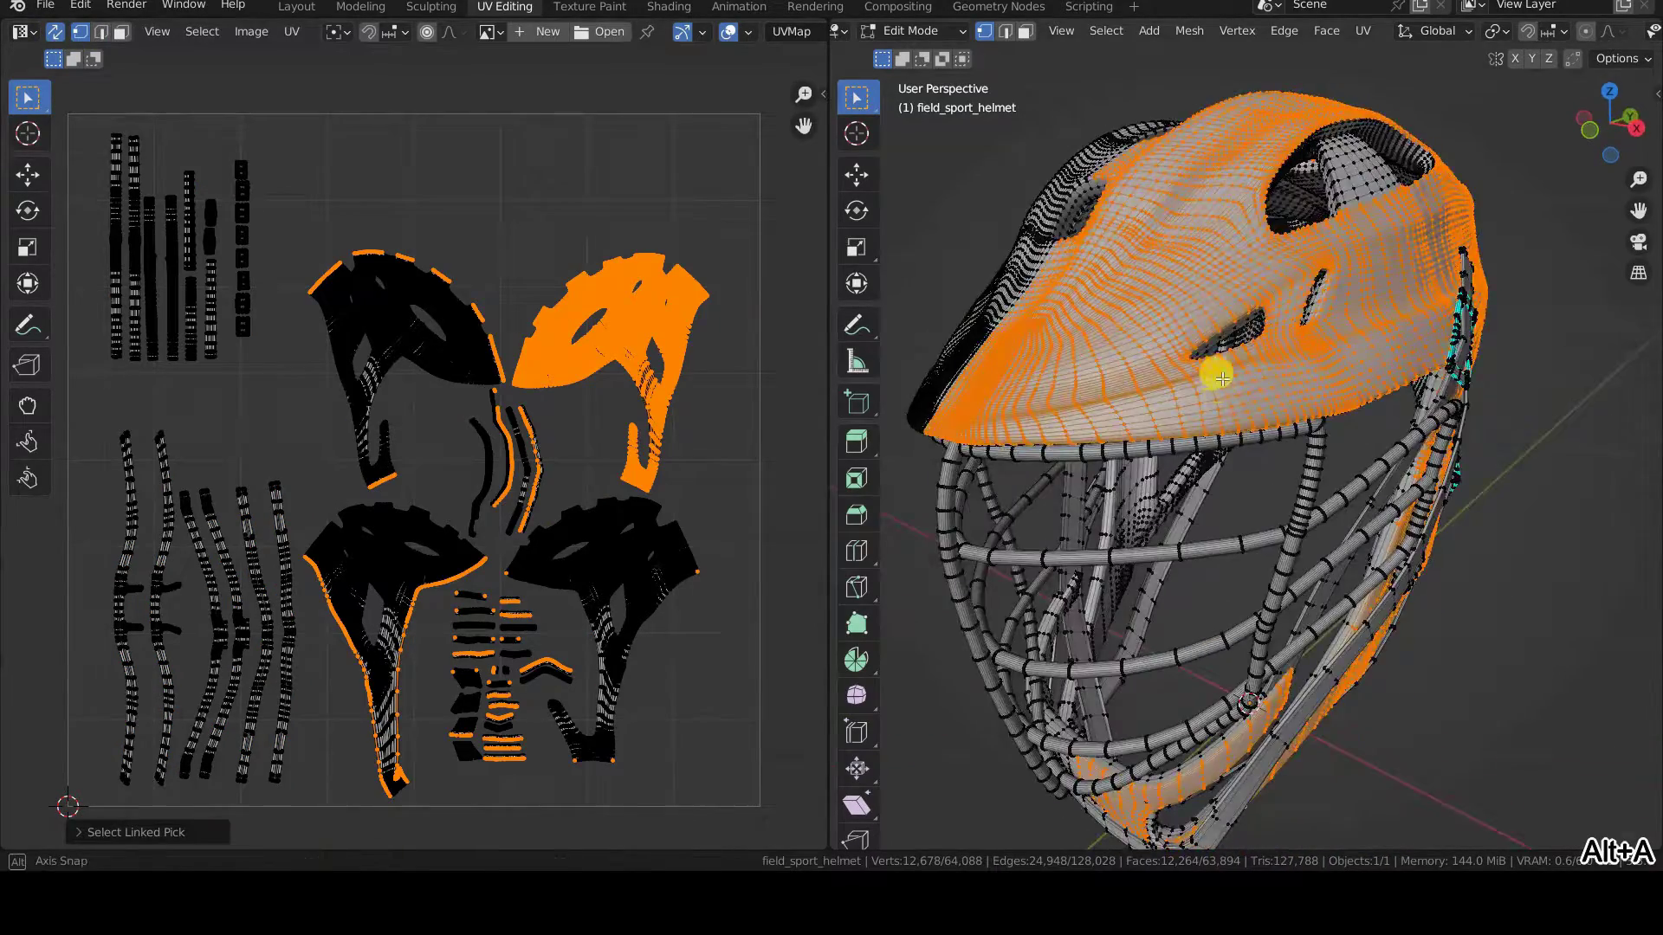
pyautogui.scroll(5, 1285, 414)
# Step: Deselect the helmet and toggle between wireframe and solid shading
pyautogui.hotkey('alt', 'a')
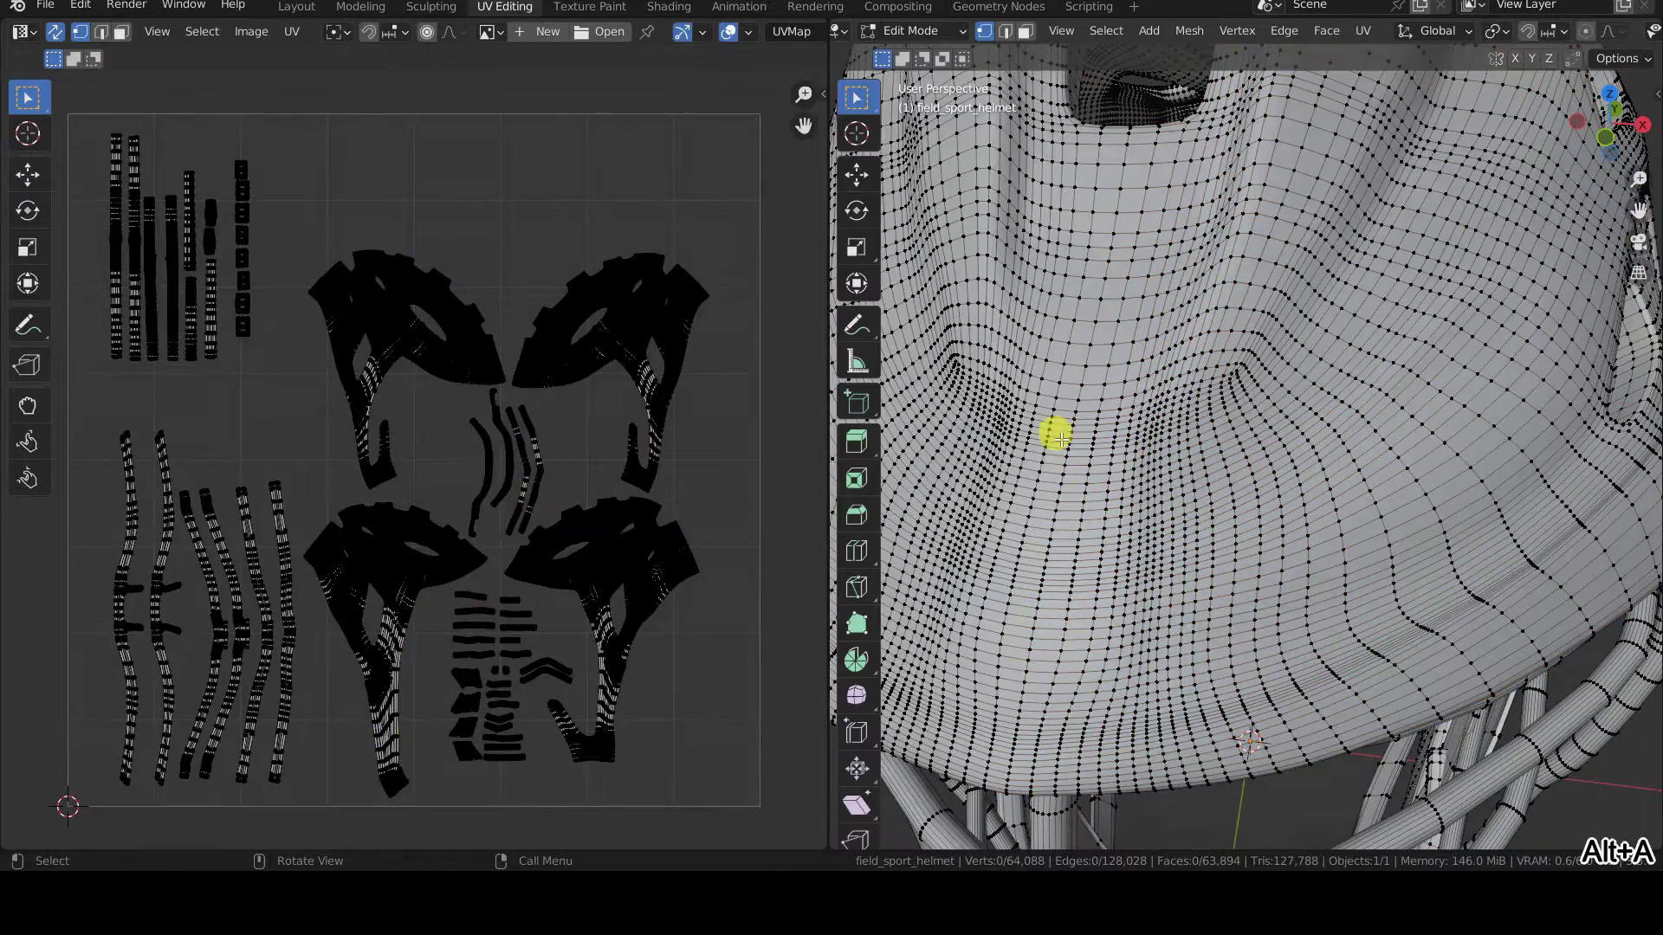
pyautogui.press('z')
pyautogui.click(997, 451)
pyautogui.press('z')
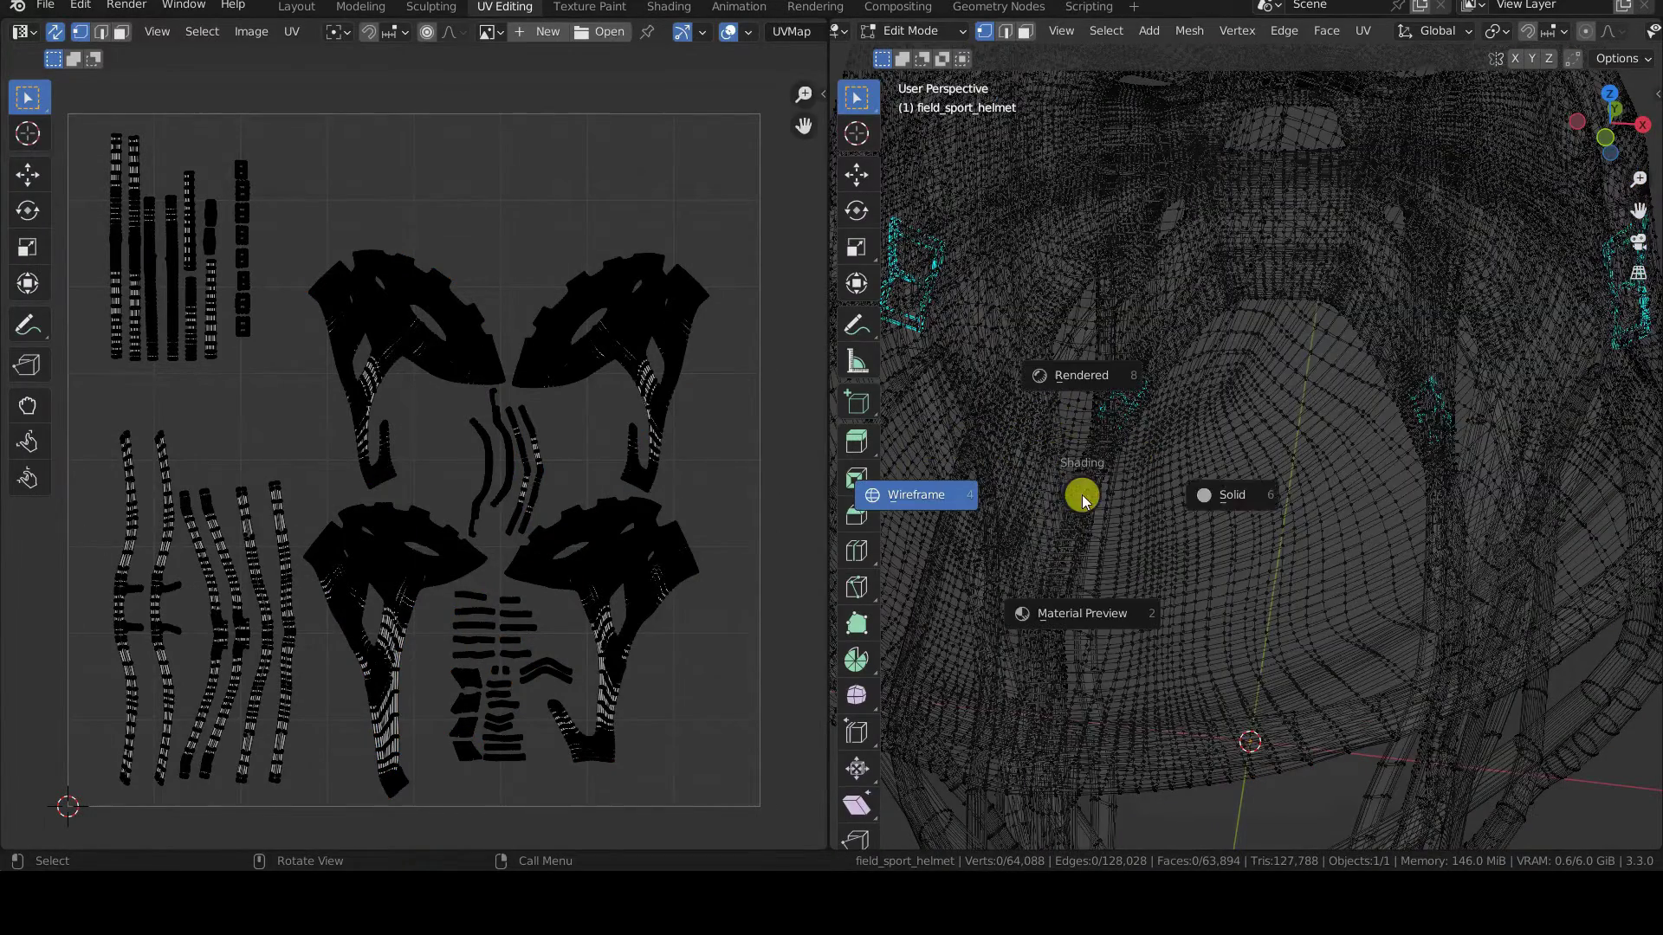
pyautogui.click(1224, 497)
pyautogui.scroll(-5, 1235, 494)
pyautogui.moveTo(1235, 494); pyautogui.dragTo(1280, 450, button='middle')
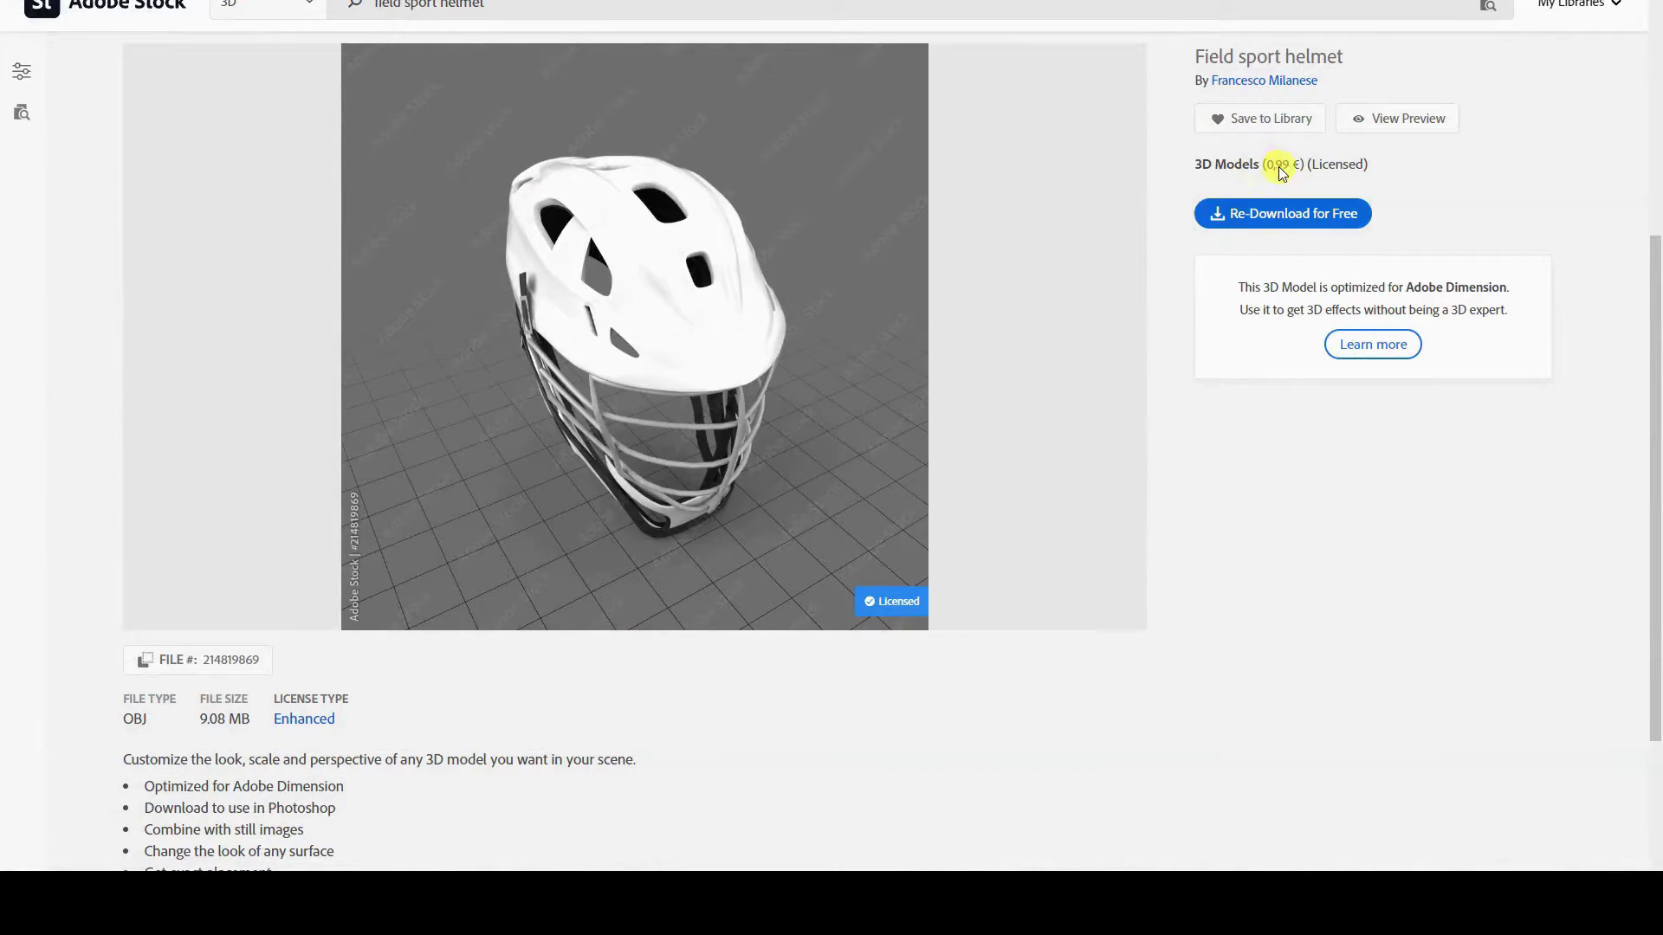
pyautogui.scroll(-2, 771, 643)
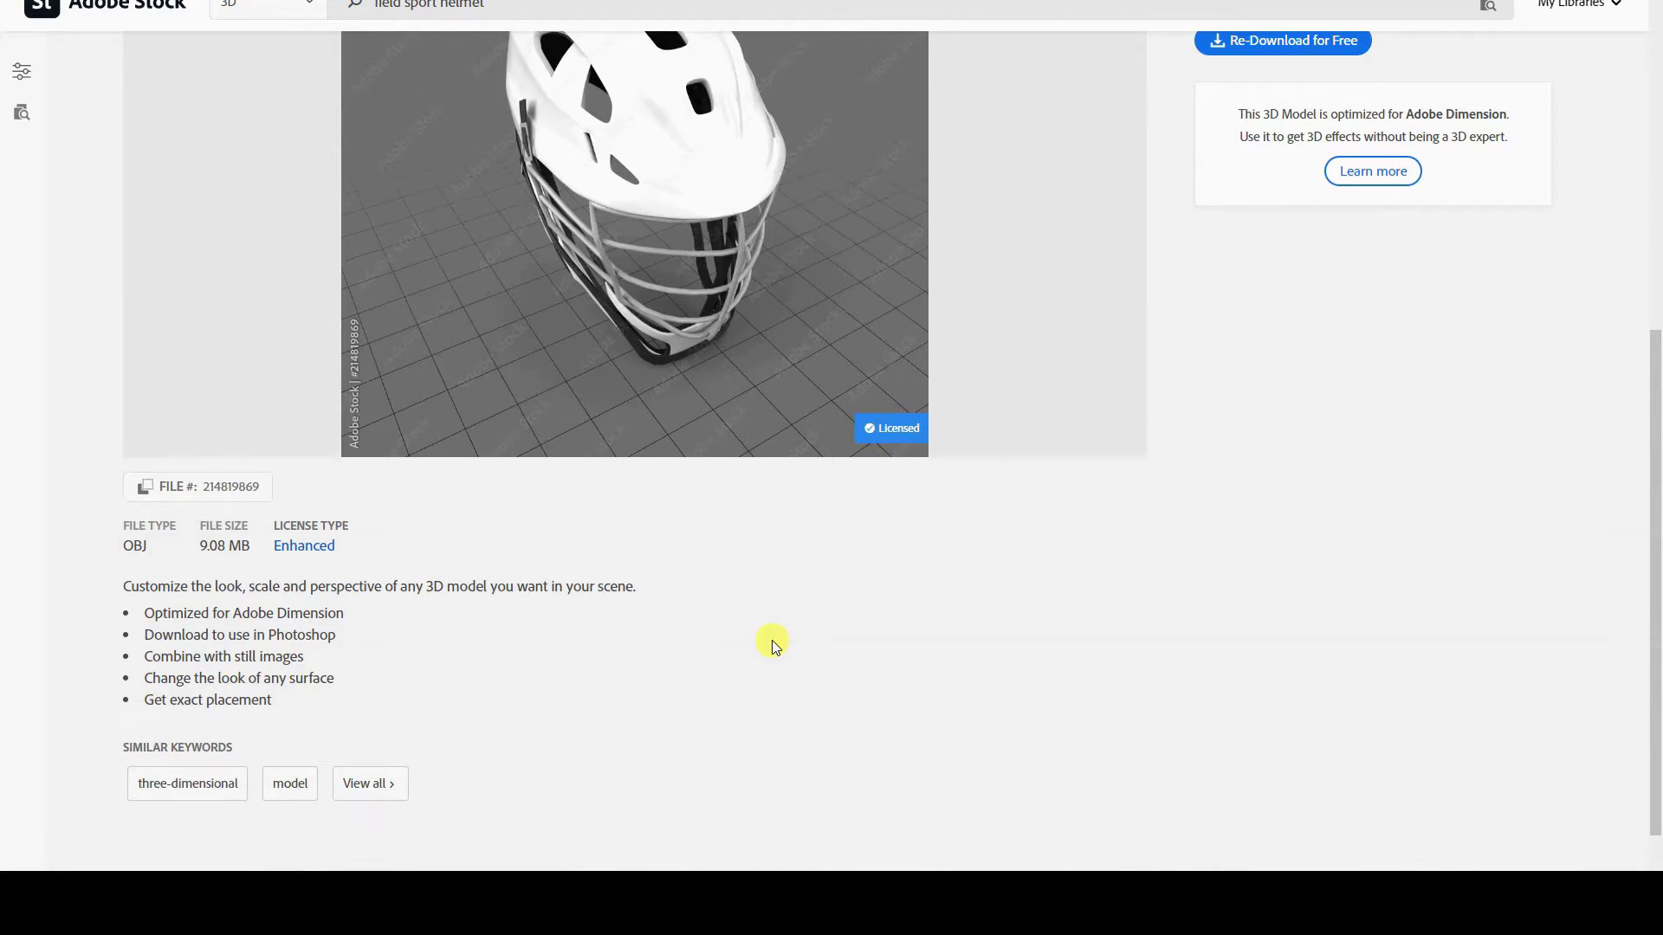
pyautogui.scroll(2, 773, 641)
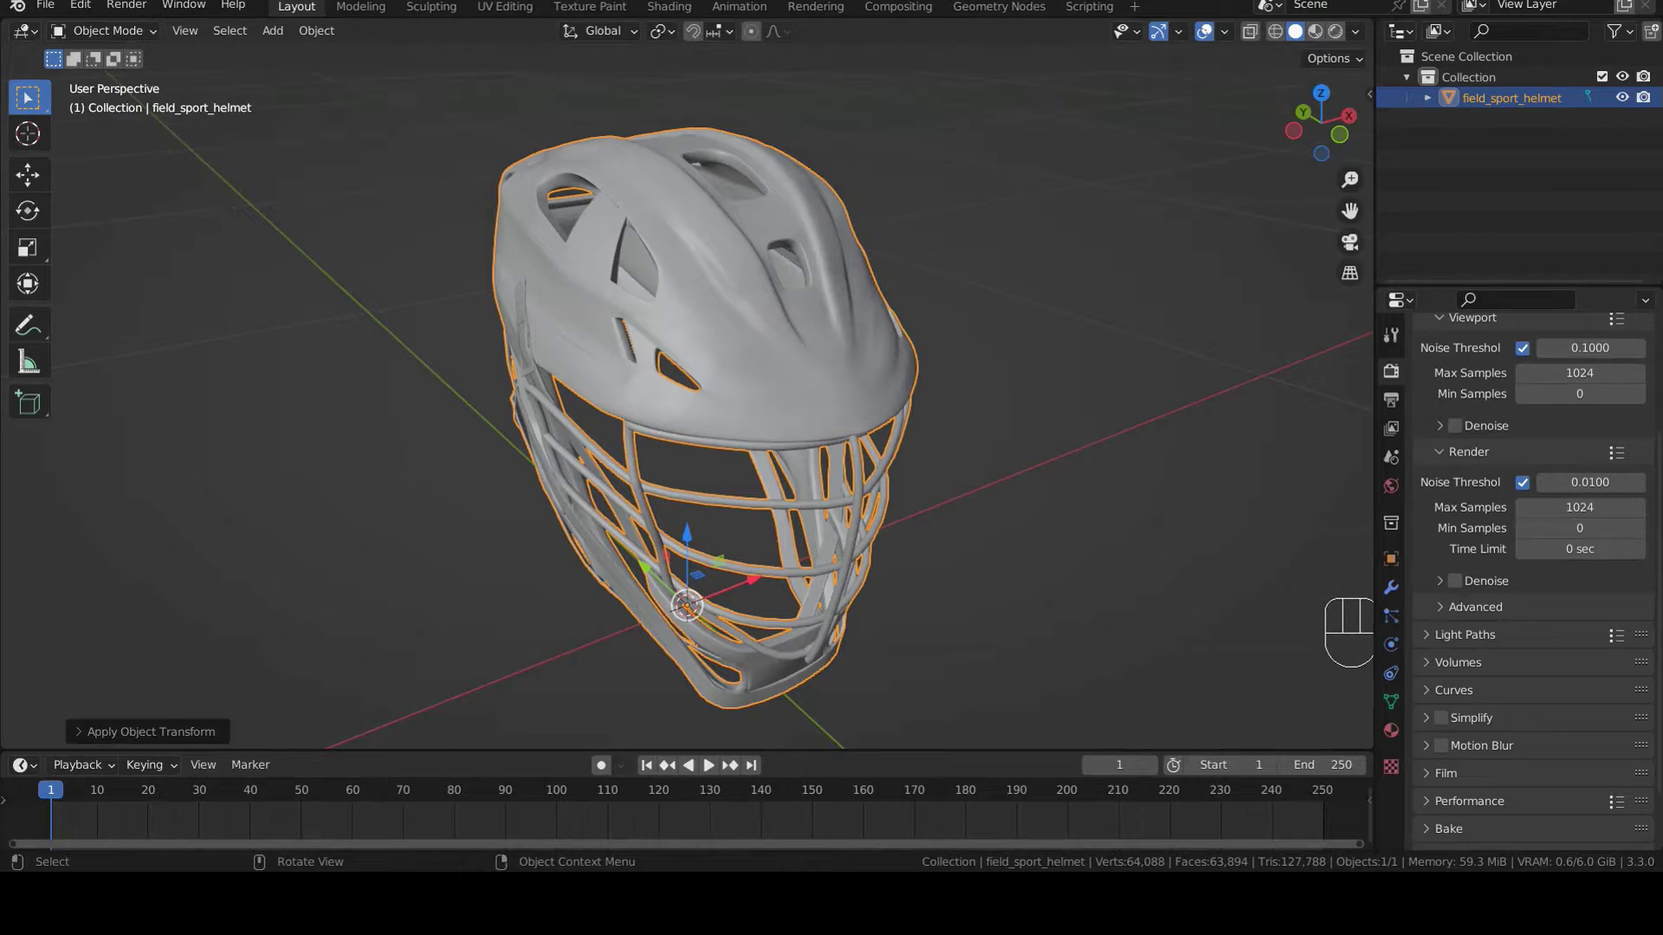
pyautogui.click(1084, 416)
pyautogui.moveTo(1083, 415)
pyautogui.mouseDown(button='middle')
pyautogui.moveTo(978, 429)
pyautogui.moveTo(810, 399)
pyautogui.mouseUp(button='middle')
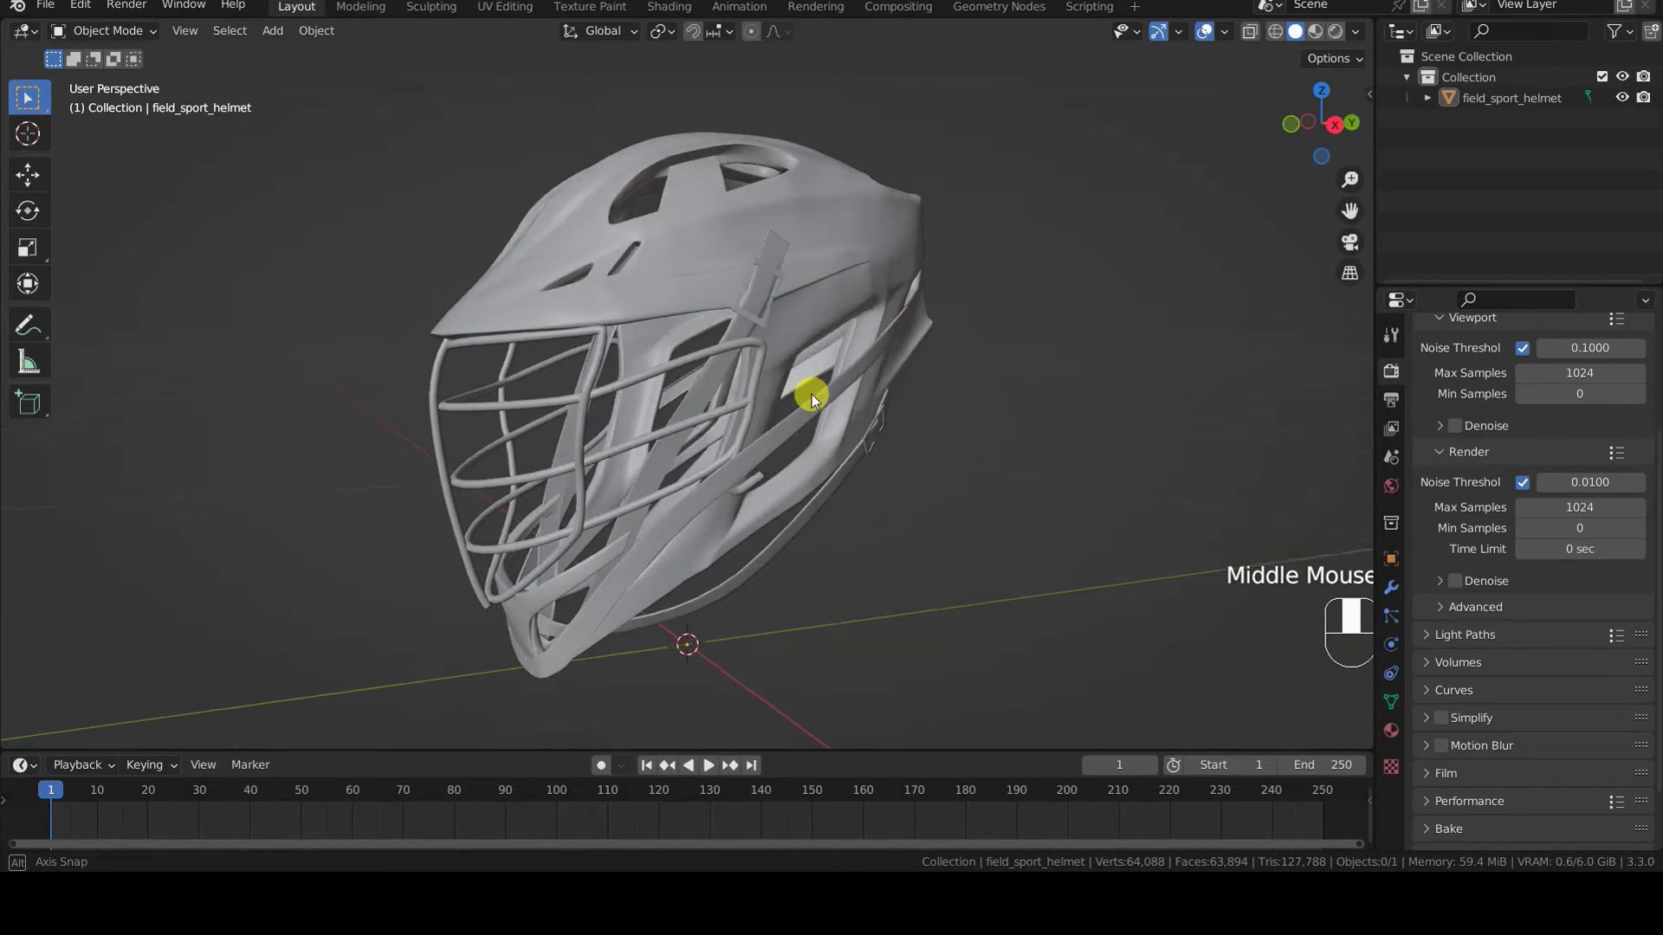
pyautogui.moveTo(810, 399); pyautogui.dragTo(1100, 417, button='middle')
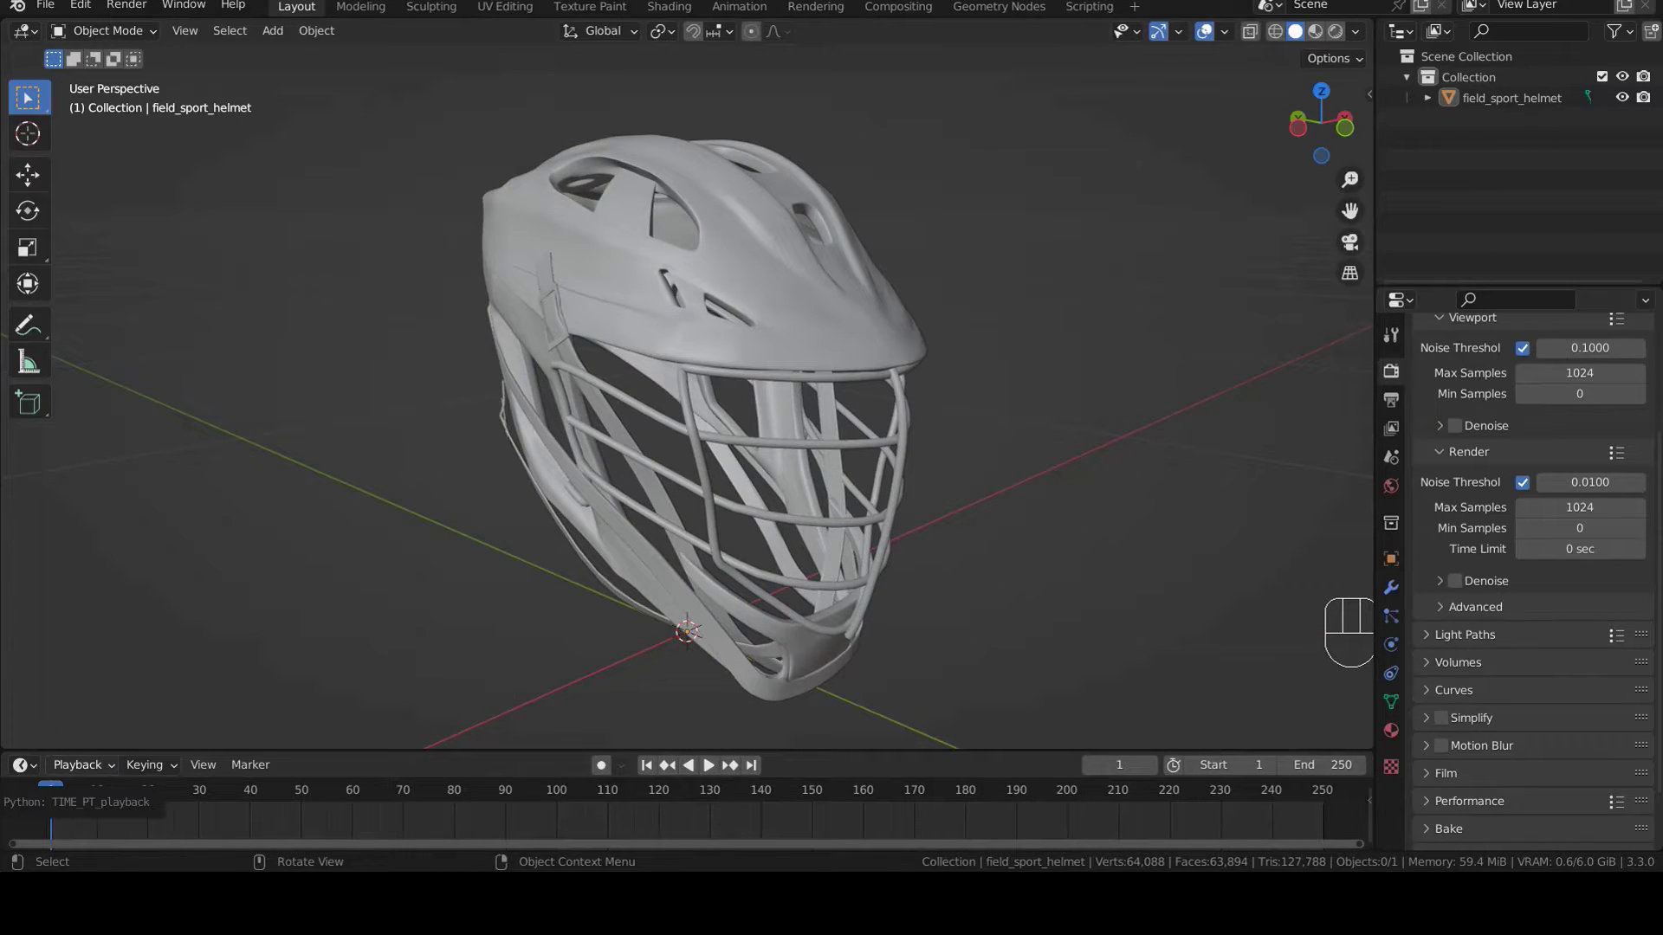
pyautogui.click(718, 222)
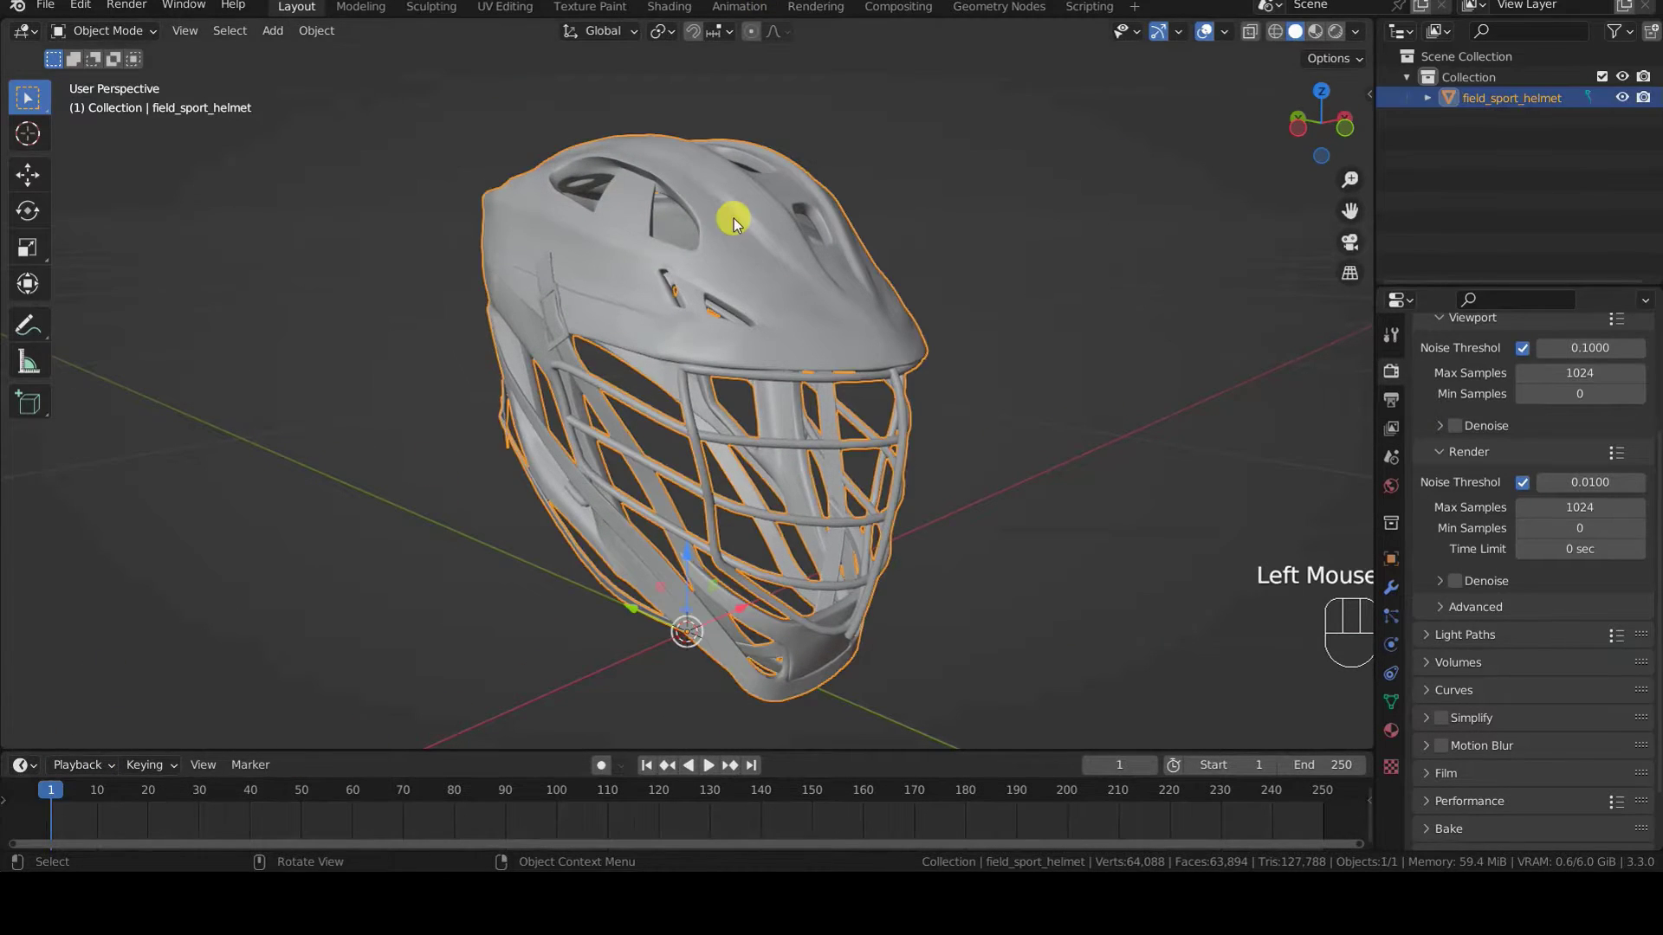
# Step: Enter Edit Mode with nothing selected and switch to edge select mode
pyautogui.press('Tab')
pyautogui.hotkey('alt', 'a')
pyautogui.moveTo(715, 261); pyautogui.dragTo(768, 298, button='middle')
pyautogui.scroll(2, 827, 316)
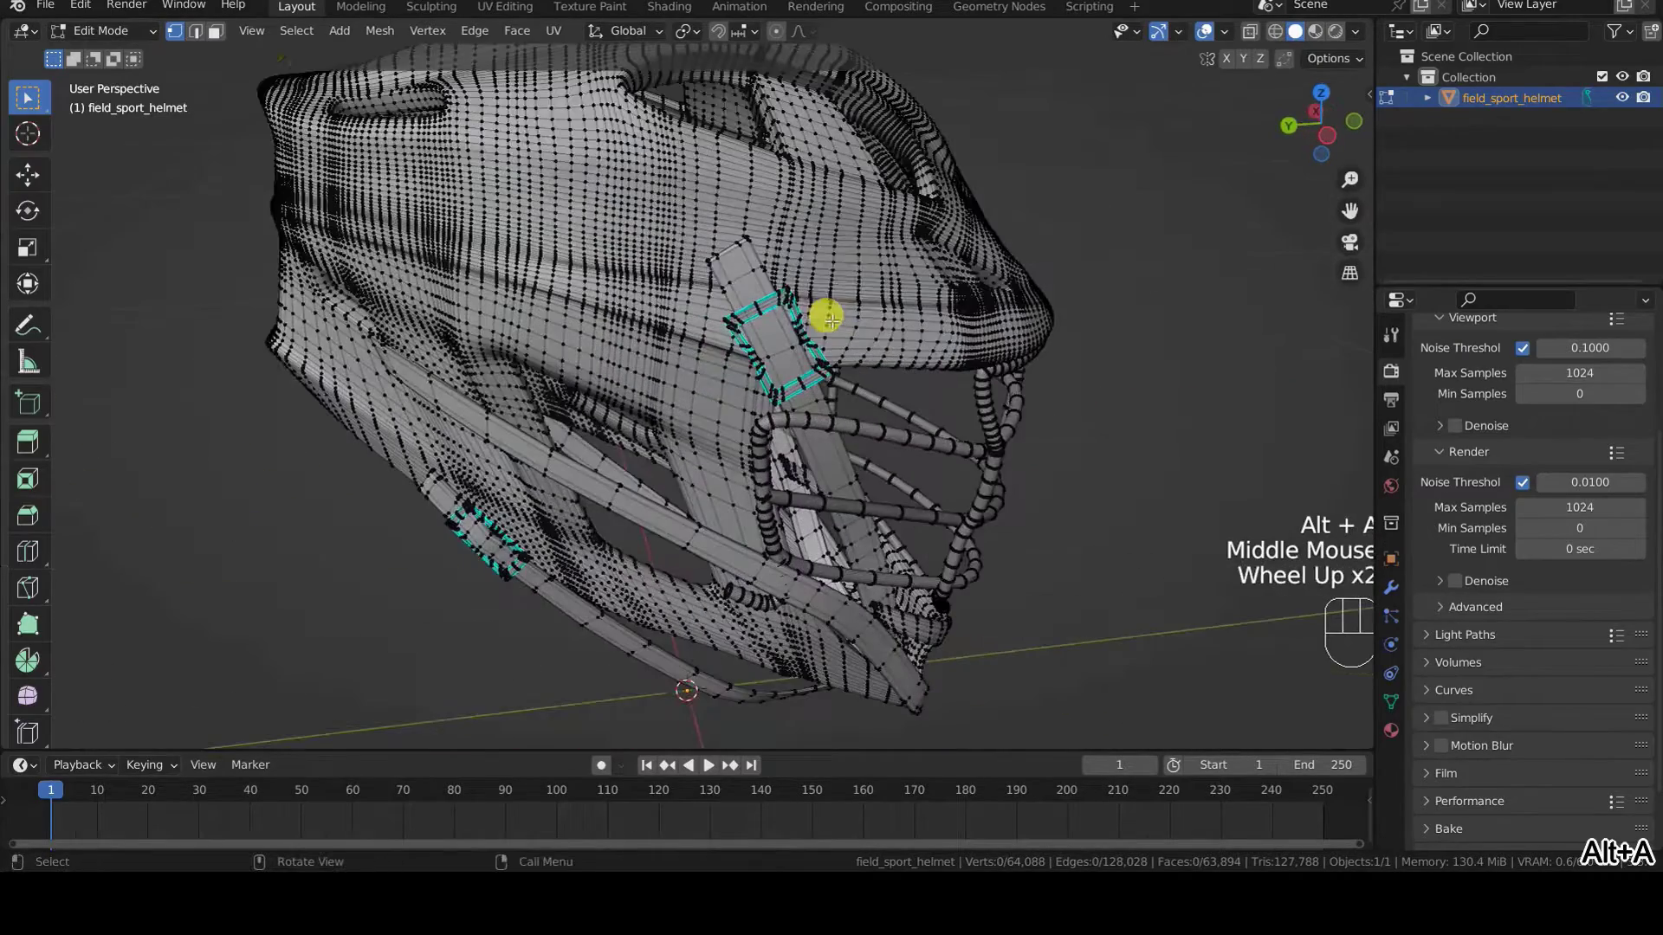
pyautogui.click(196, 29)
pyautogui.moveTo(398, 257)
pyautogui.mouseDown(button='middle')
pyautogui.moveTo(375, 312)
pyautogui.moveTo(278, 311)
pyautogui.moveTo(594, 372)
pyautogui.mouseUp(button='middle')
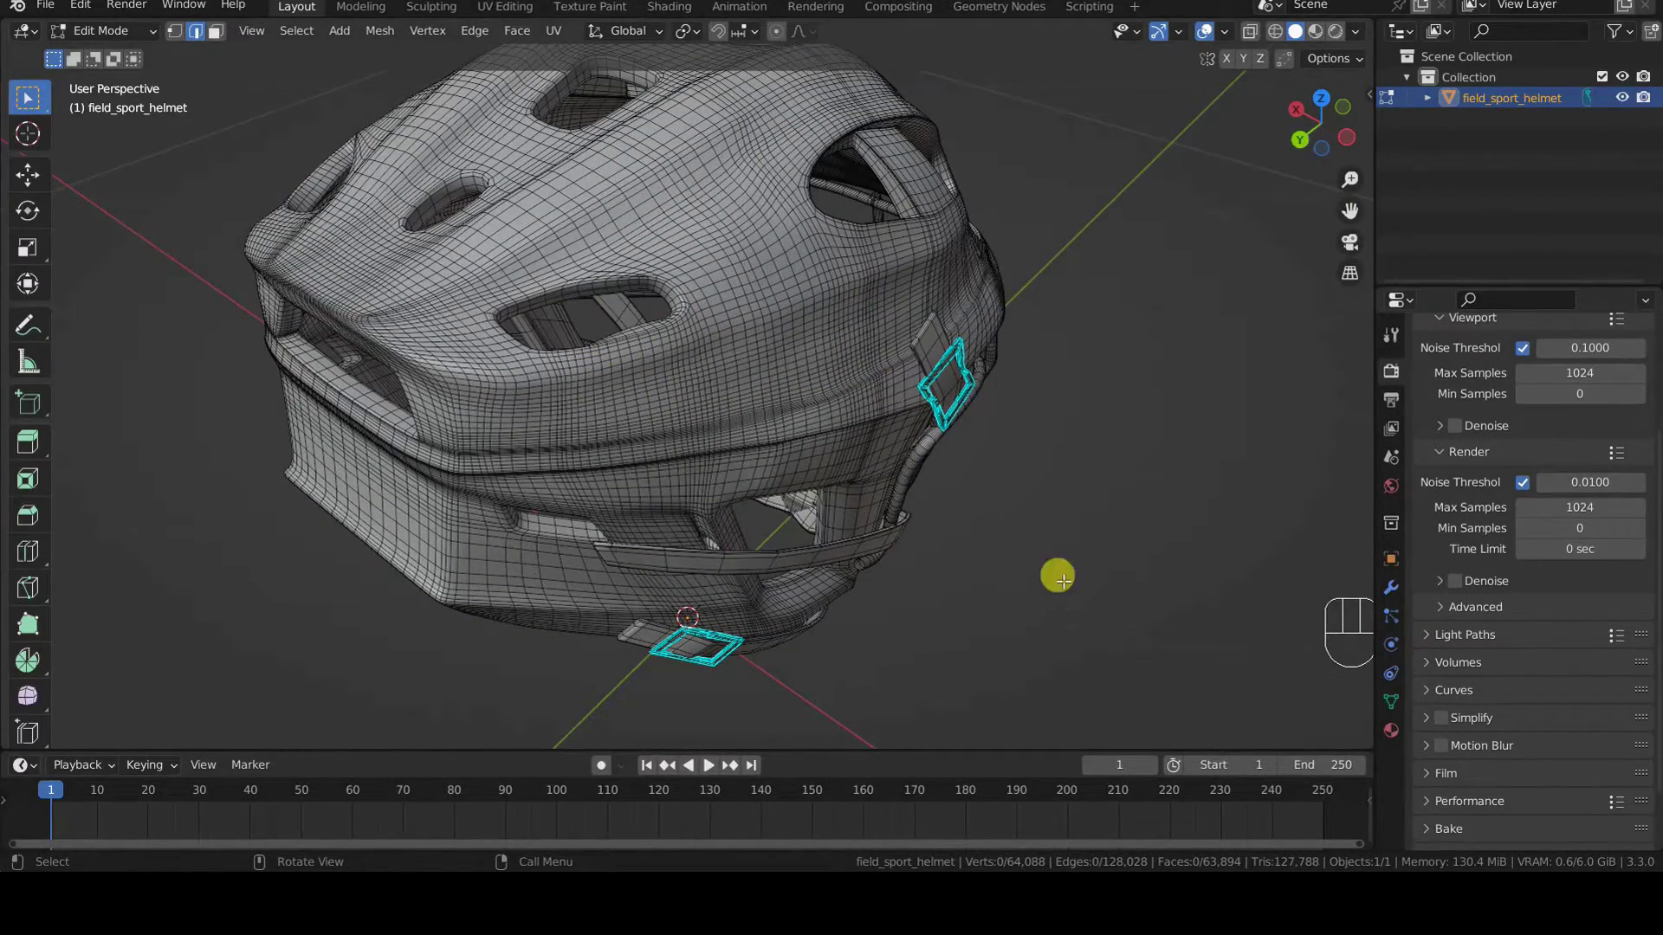
# Step: Select all edges, clear their sharp marks, and deselect the mesh
pyautogui.click(1055, 571)
pyautogui.press('a')
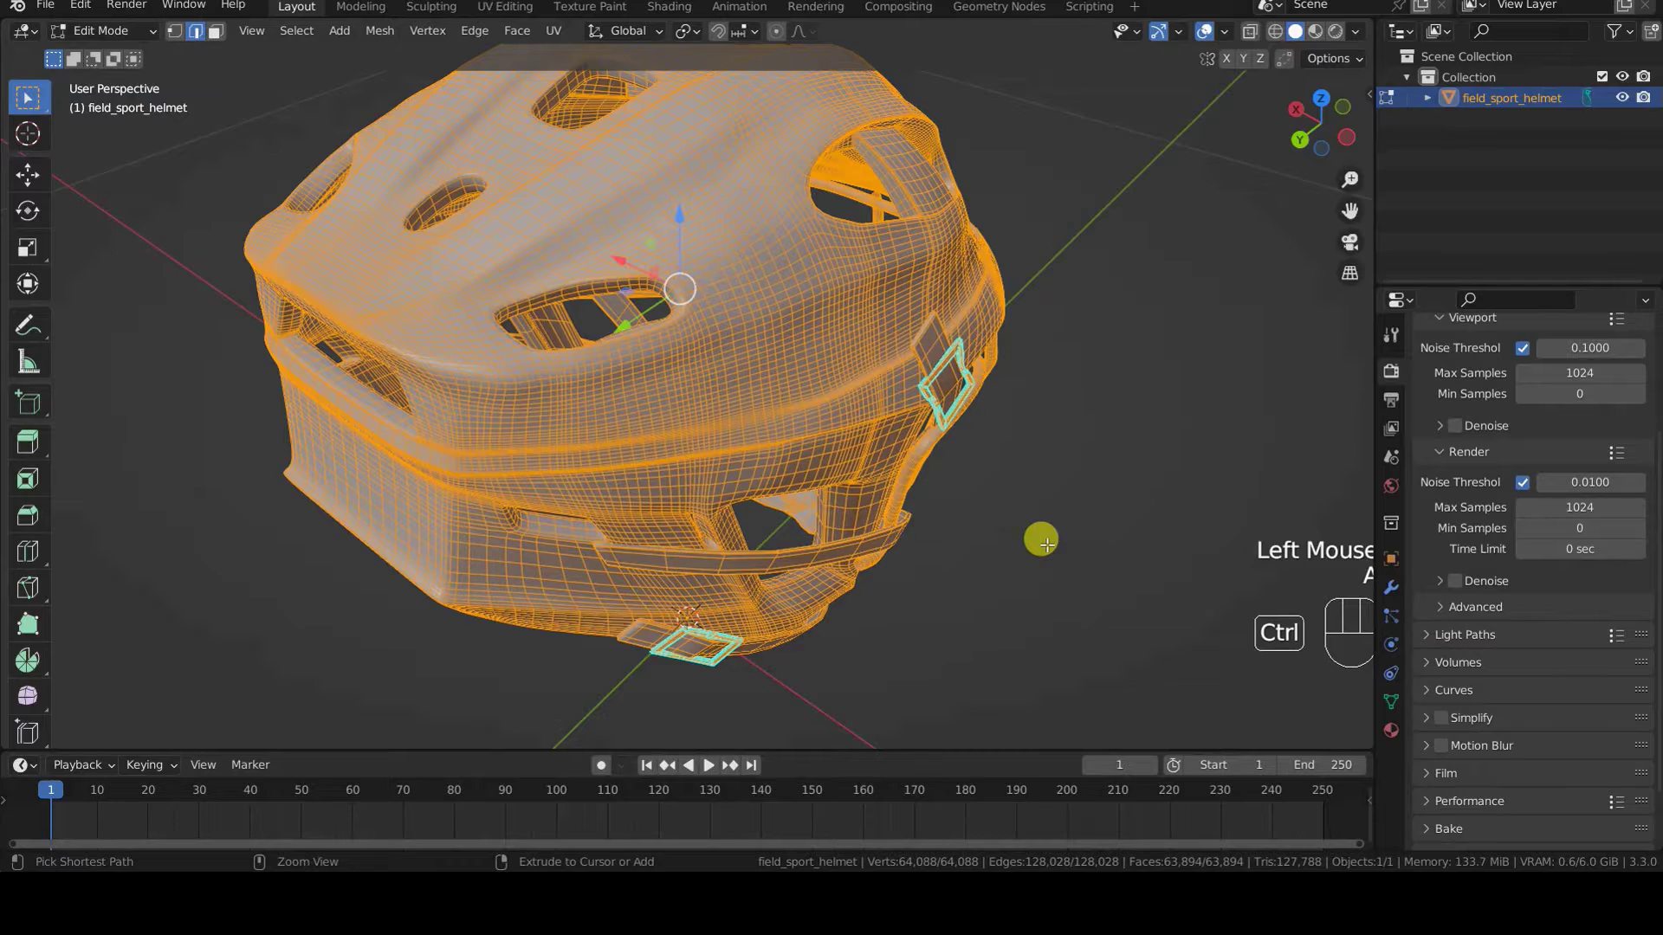
pyautogui.hotkey('ctrl', 'e')
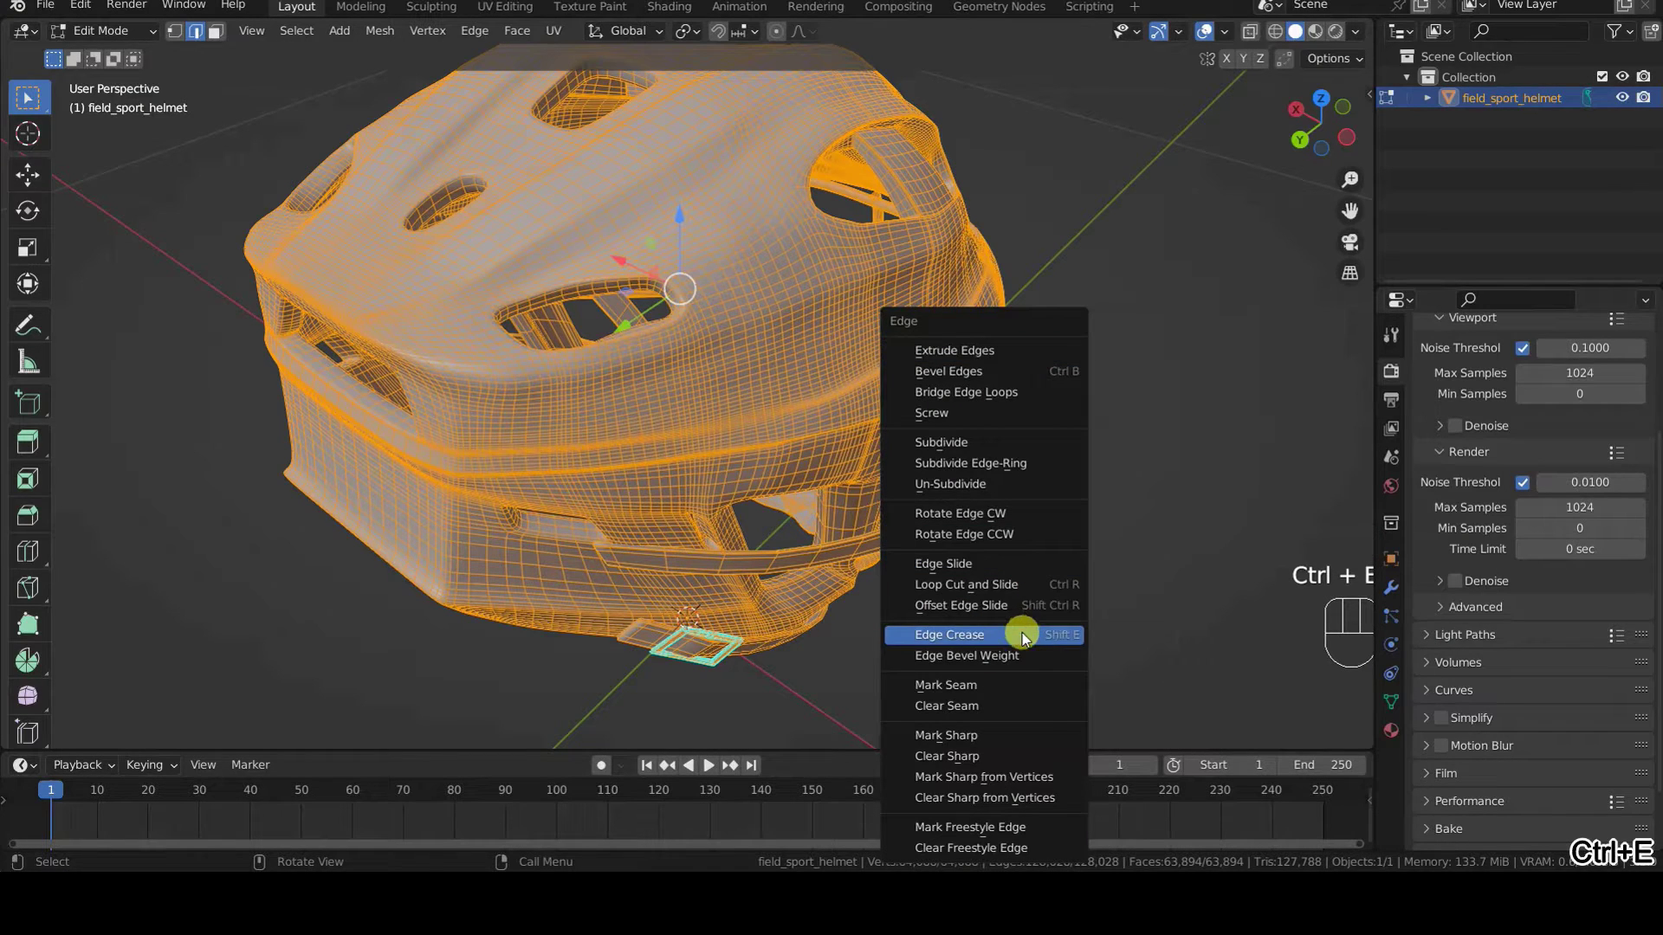
pyautogui.click(1032, 757)
pyautogui.click(1026, 645)
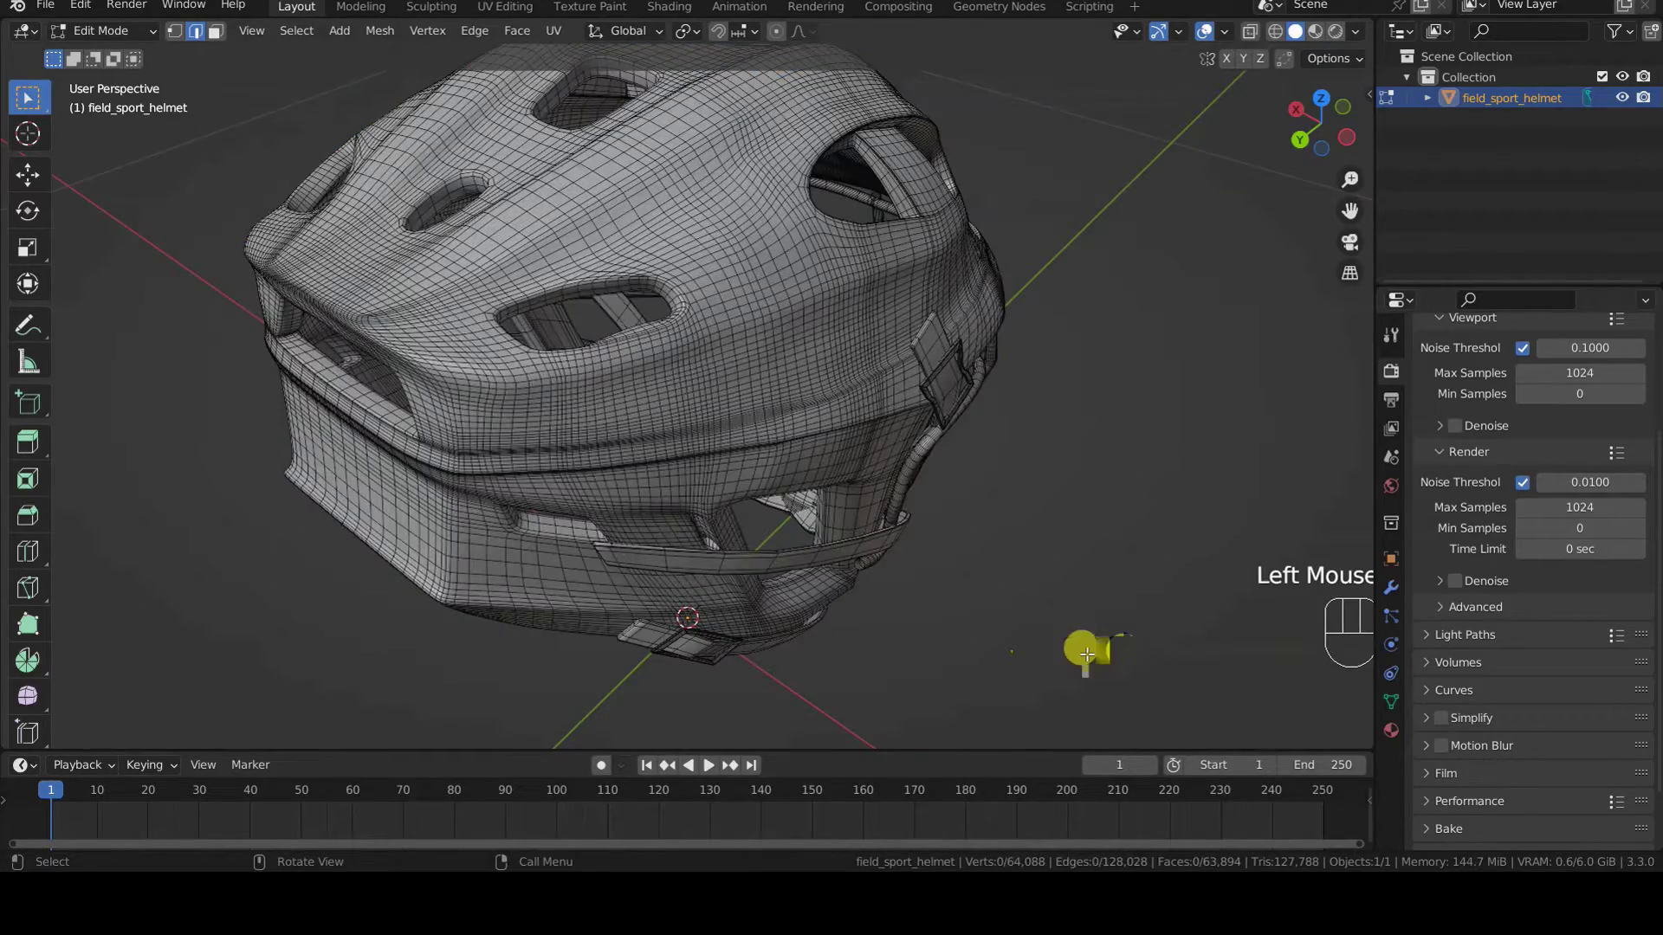
pyautogui.moveTo(1080, 653); pyautogui.dragTo(905, 599, button='middle')
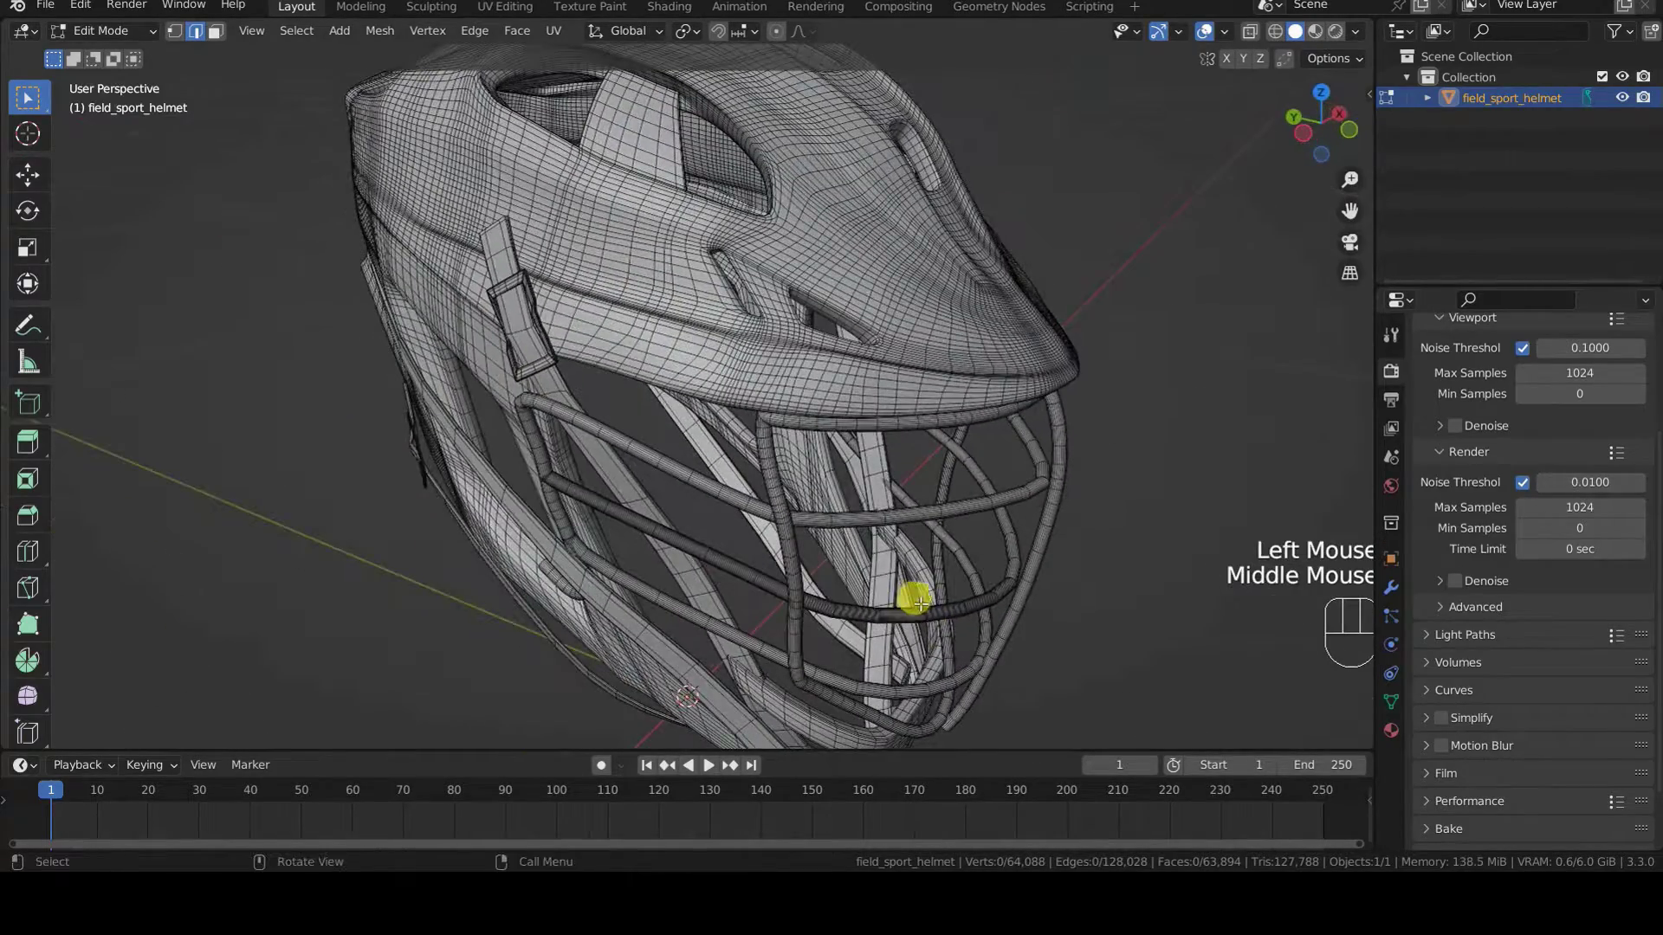
pyautogui.scroll(-2, 915, 599)
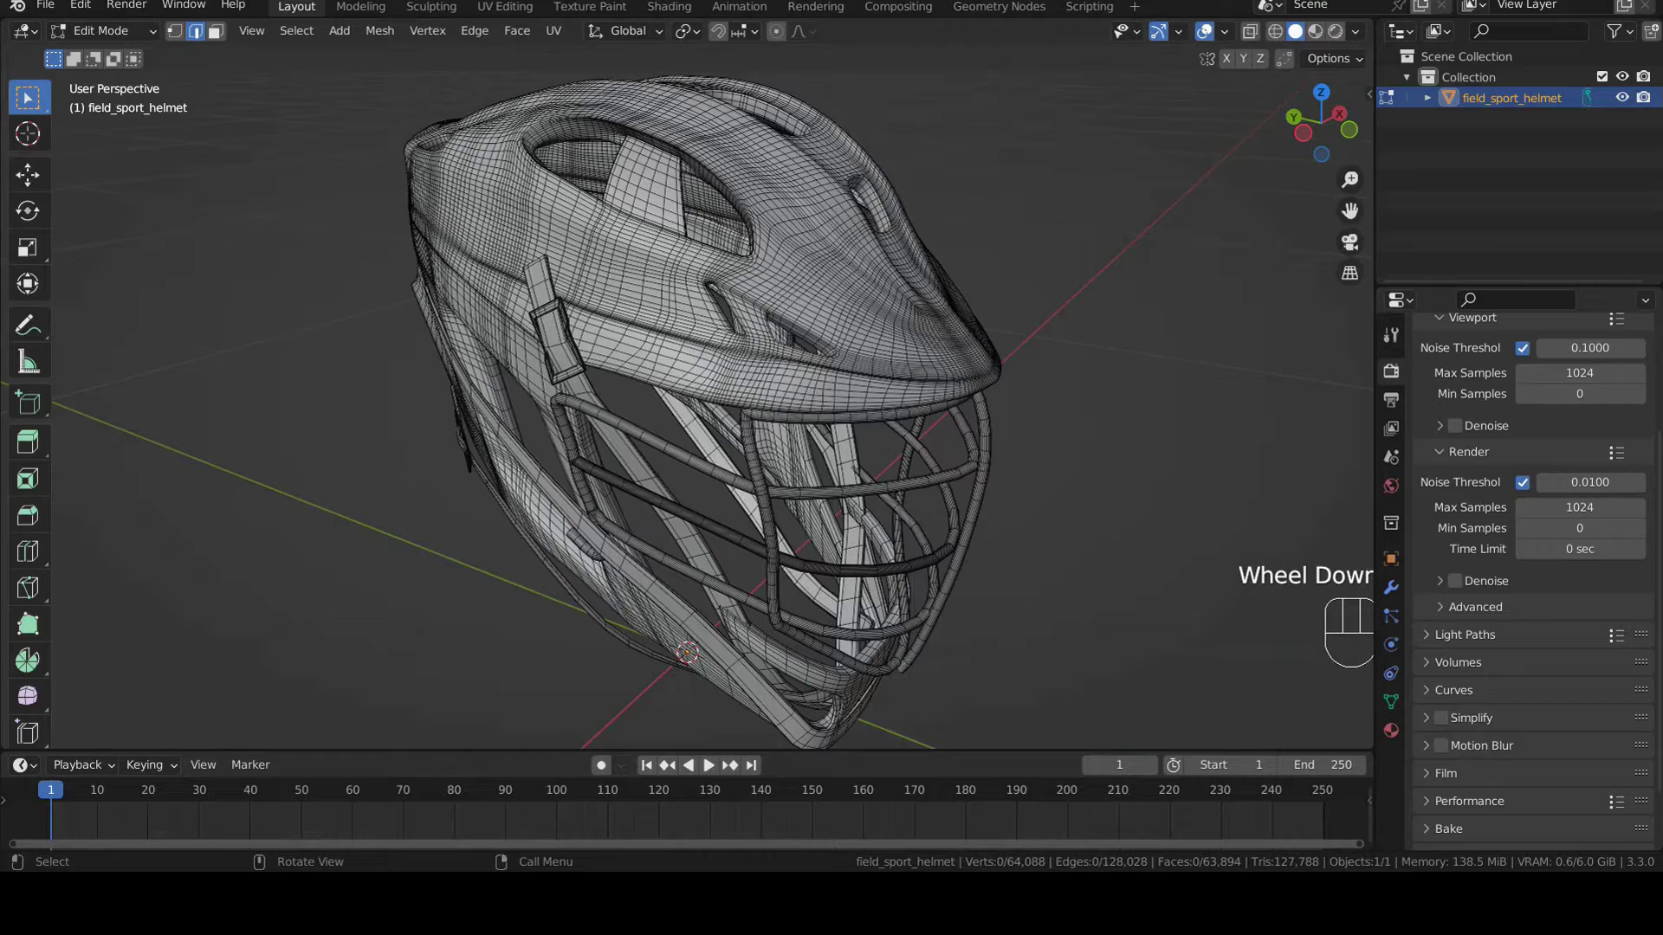
# Step: Switch to UV Editing, merge the properties area into the 3D view, and close the sidebar
pyautogui.click(523, 13)
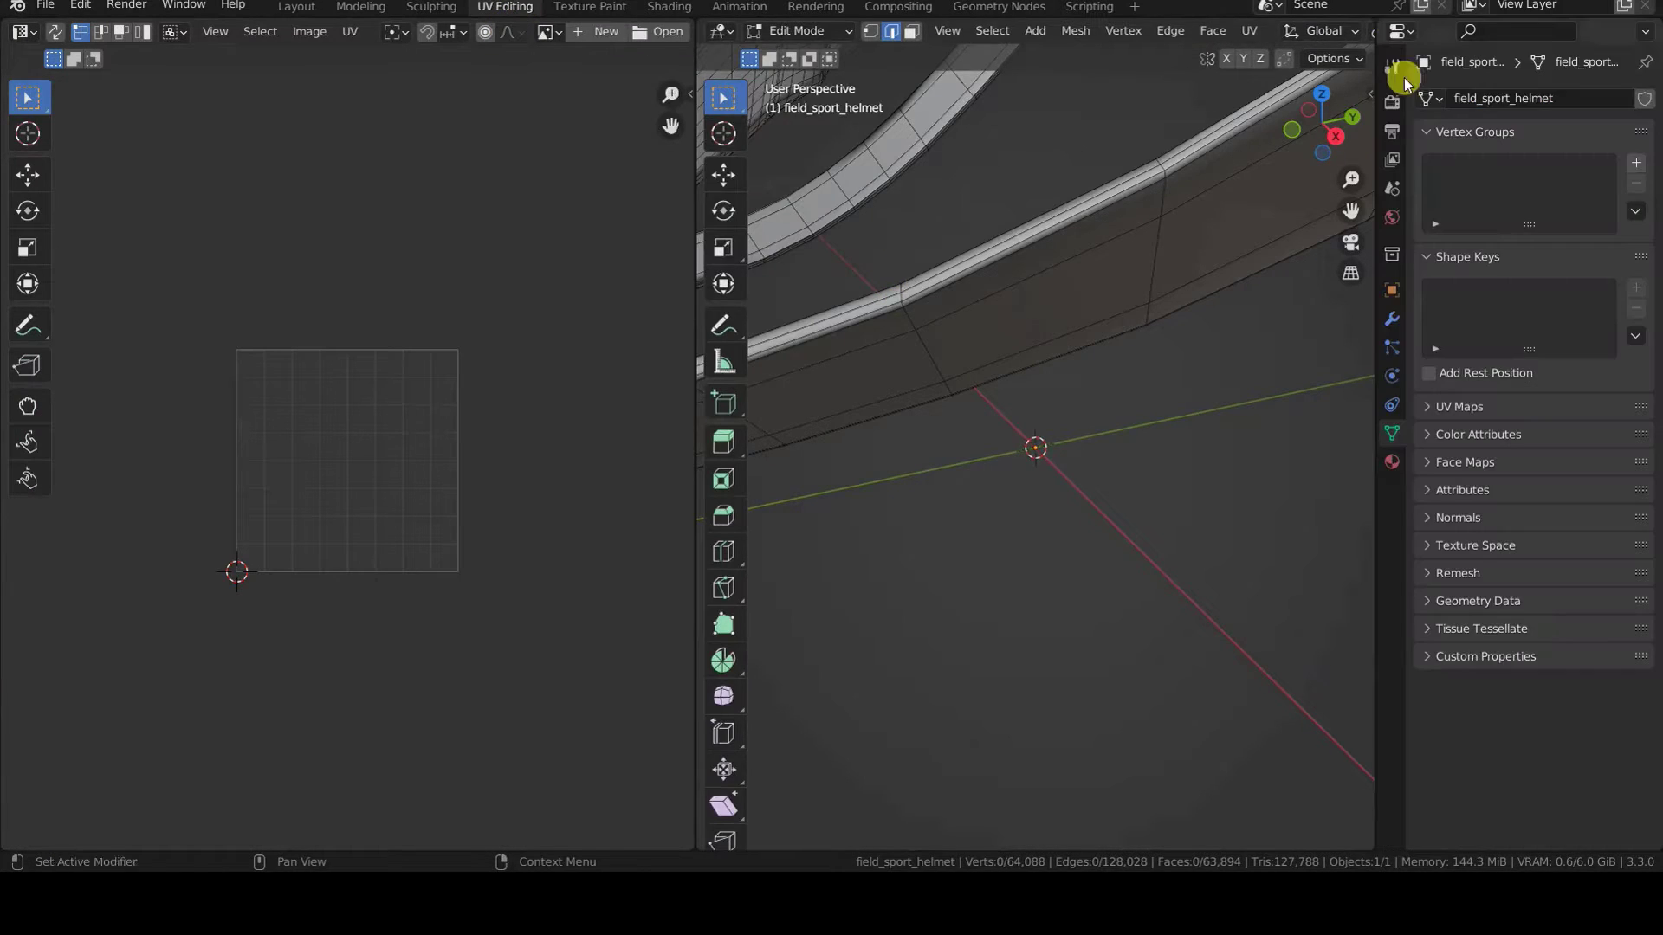
pyautogui.moveTo(1406, 82); pyautogui.dragTo(1448, 38)
pyautogui.scroll(-5, 1233, 434)
pyautogui.moveTo(1232, 434); pyautogui.dragTo(1370, 486, button='middle')
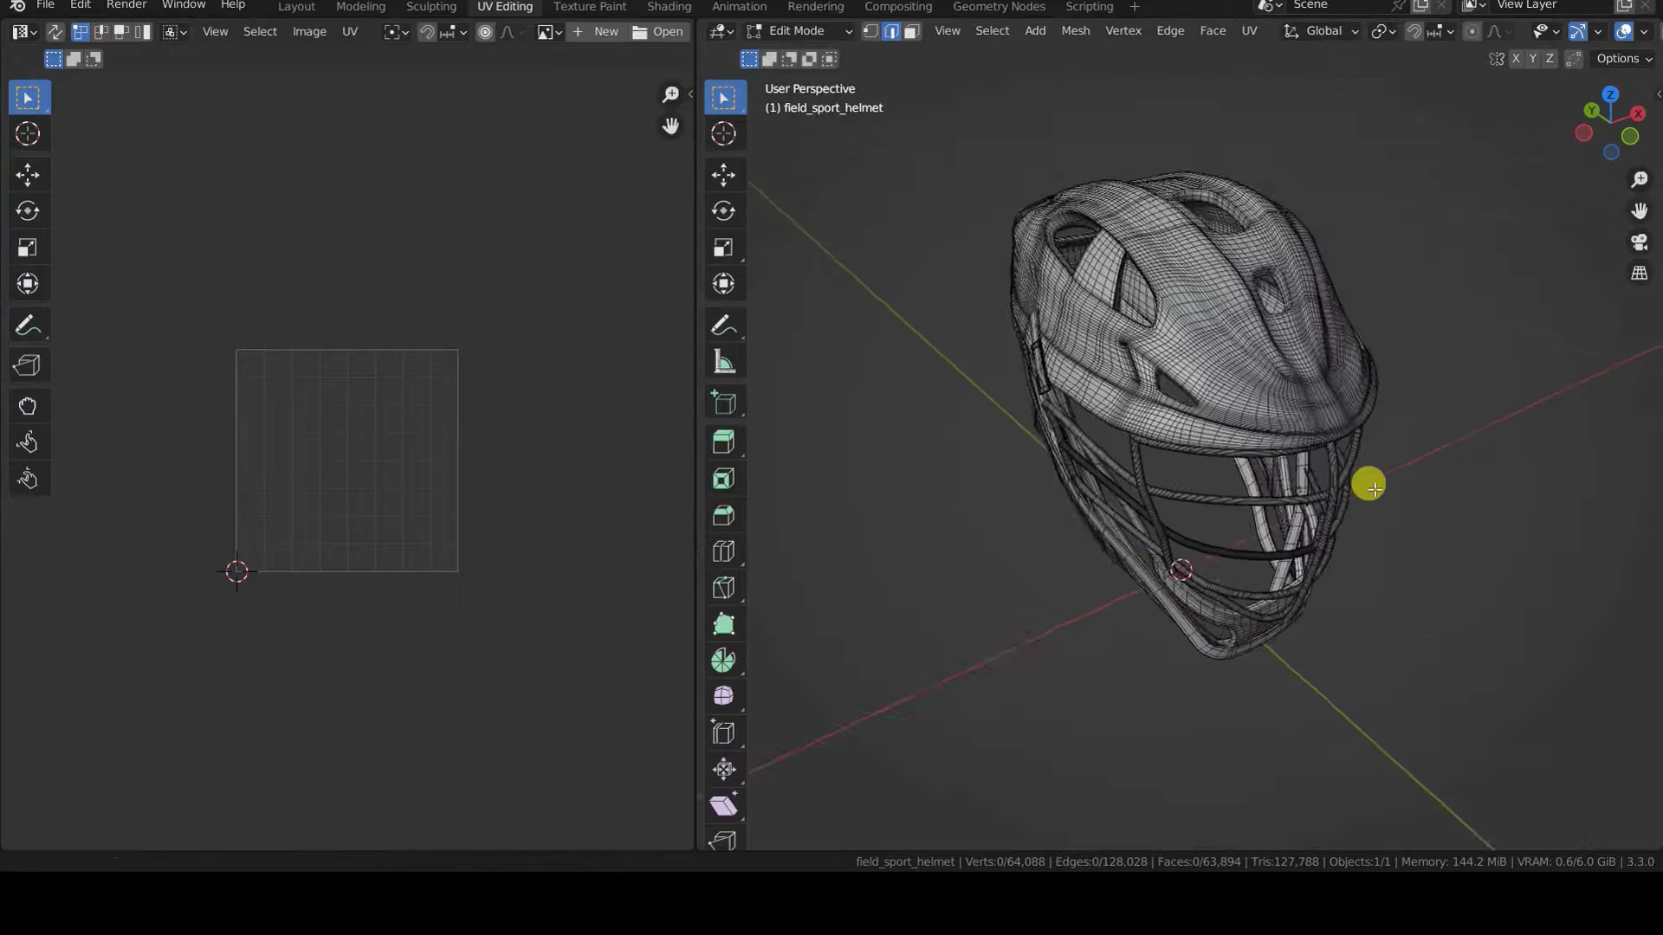
pyautogui.scroll(2, 1369, 486)
pyautogui.press('n')
pyautogui.click(1651, 546)
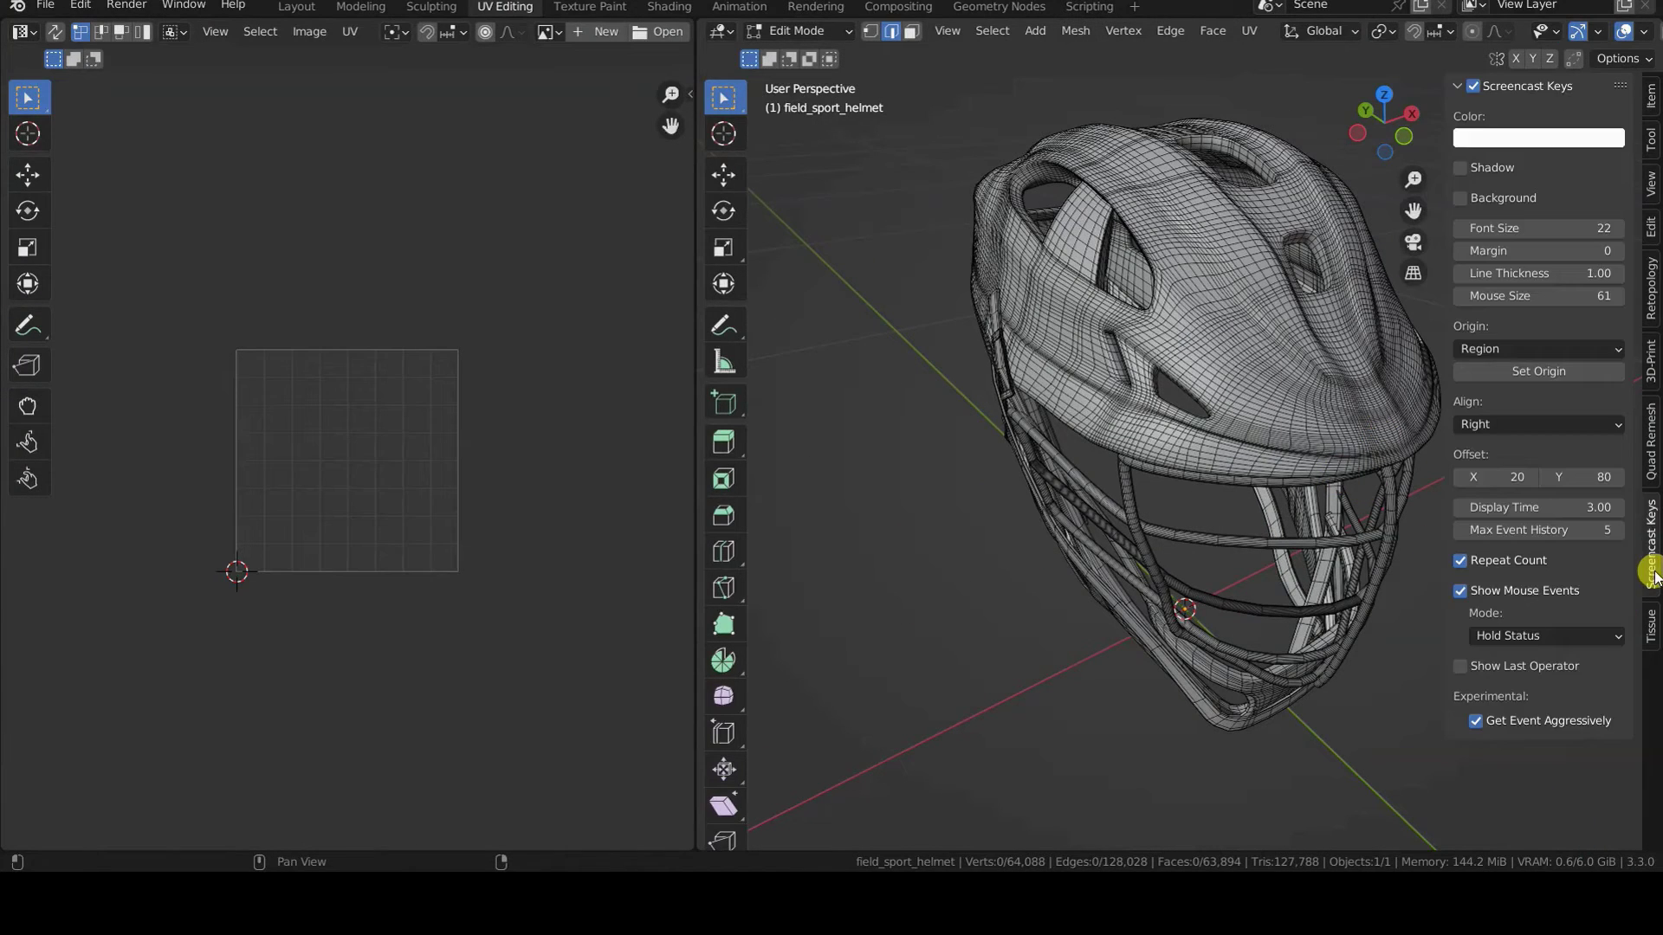
pyautogui.press('n')
# Step: Widen the 3D view beside the UV editor and select the whole helmet mesh
pyautogui.press('a')
pyautogui.scroll(4, 483, 568)
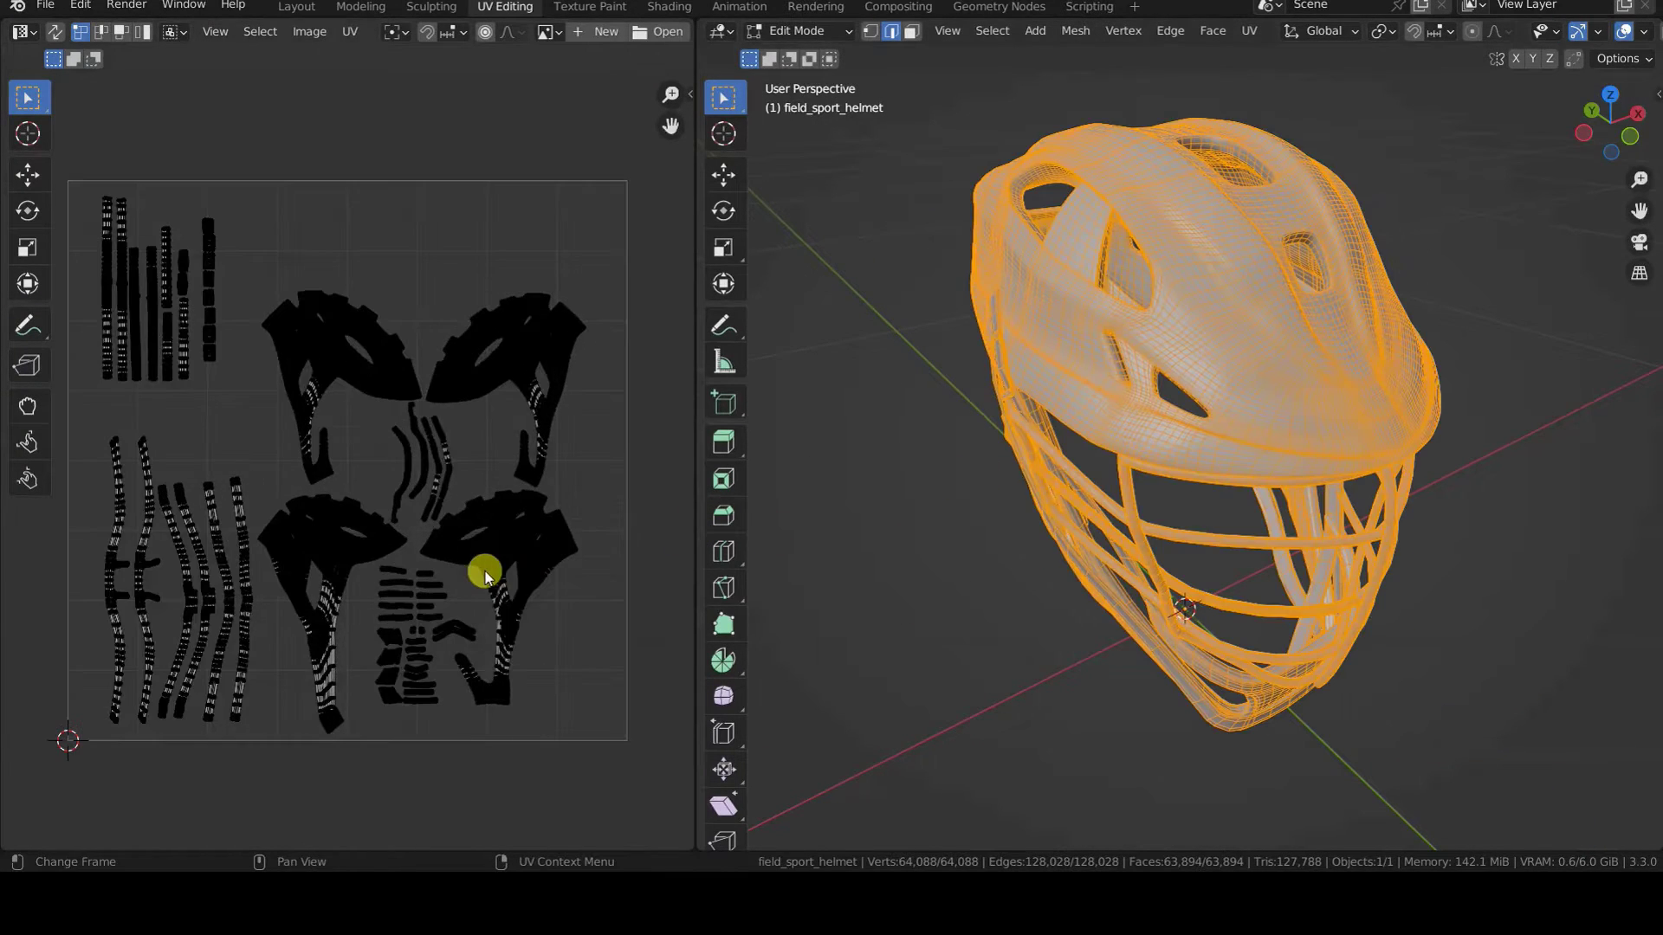
pyautogui.moveTo(694, 546)
pyautogui.mouseDown()
pyautogui.moveTo(891, 546)
pyautogui.moveTo(821, 566)
pyautogui.mouseUp()
pyautogui.scroll(1, 620, 530)
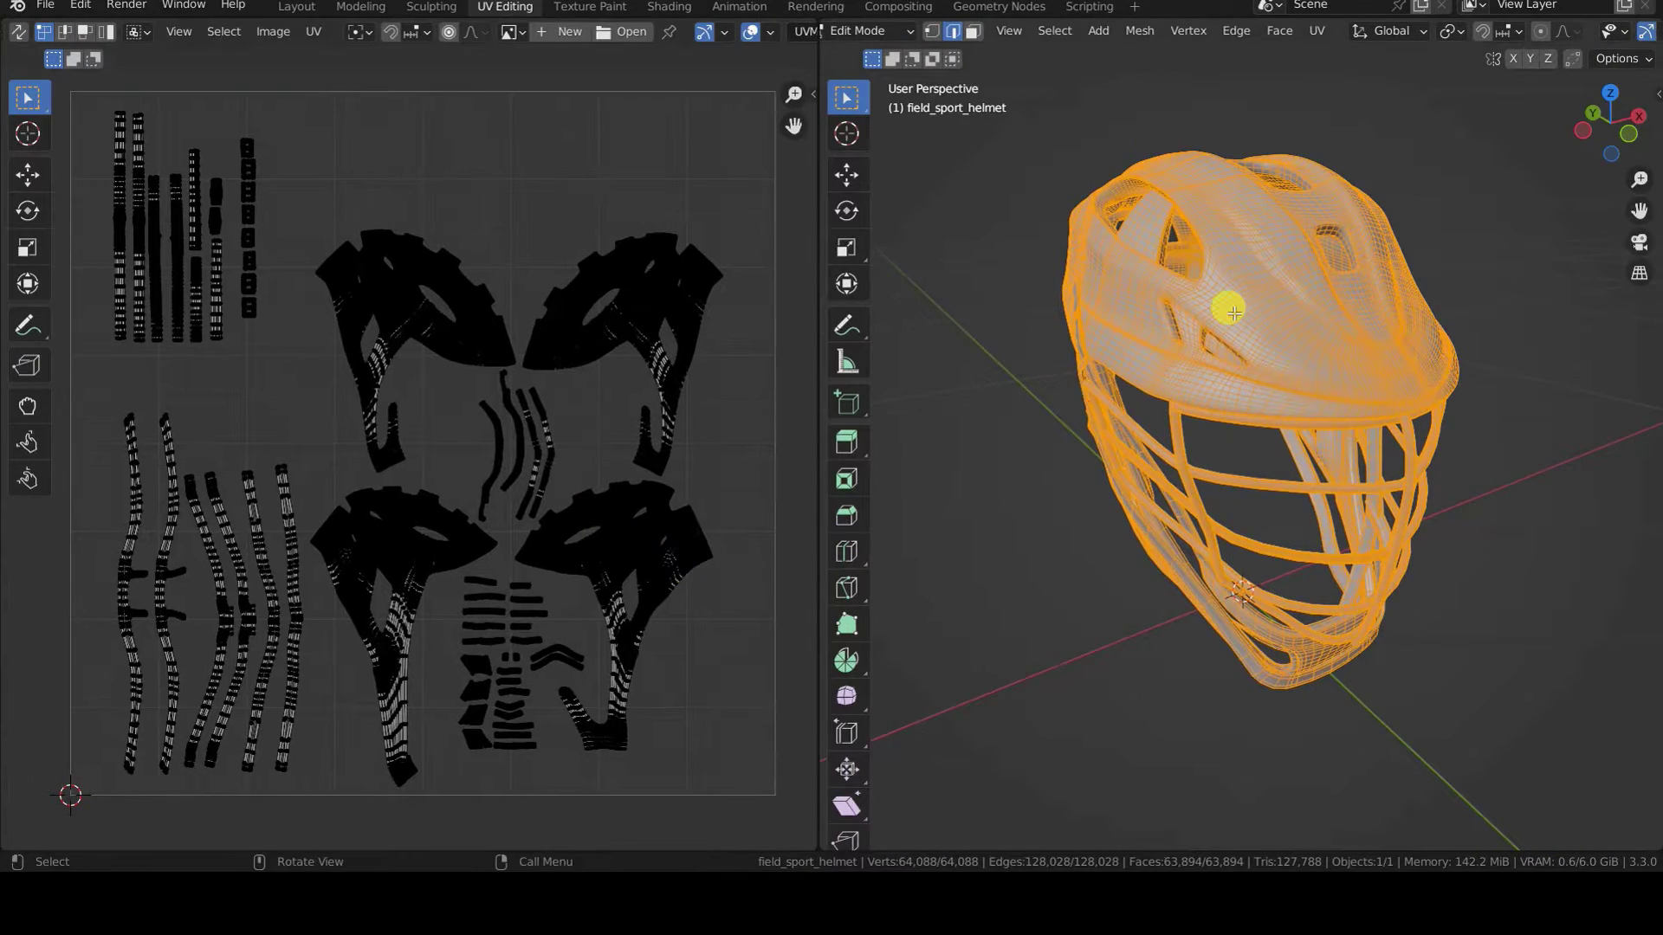
pyautogui.scroll(3, 1253, 377)
pyautogui.hotkey('alt', 'a')
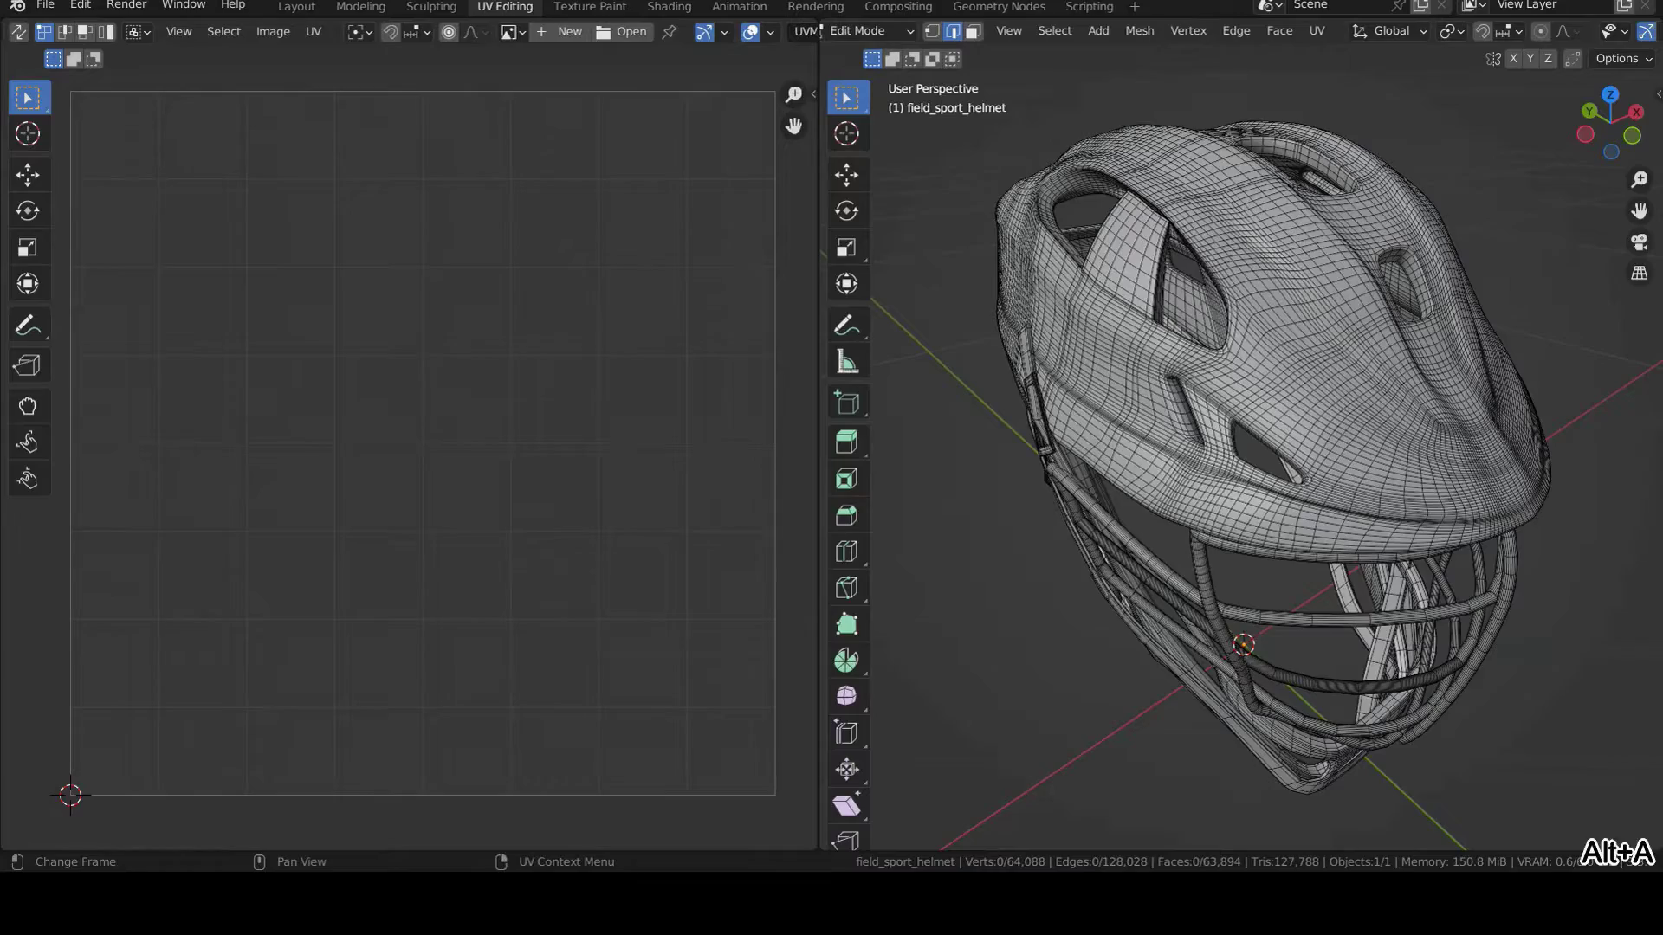
pyautogui.press('a')
pyautogui.moveTo(1121, 390); pyautogui.dragTo(1303, 436, button='middle')
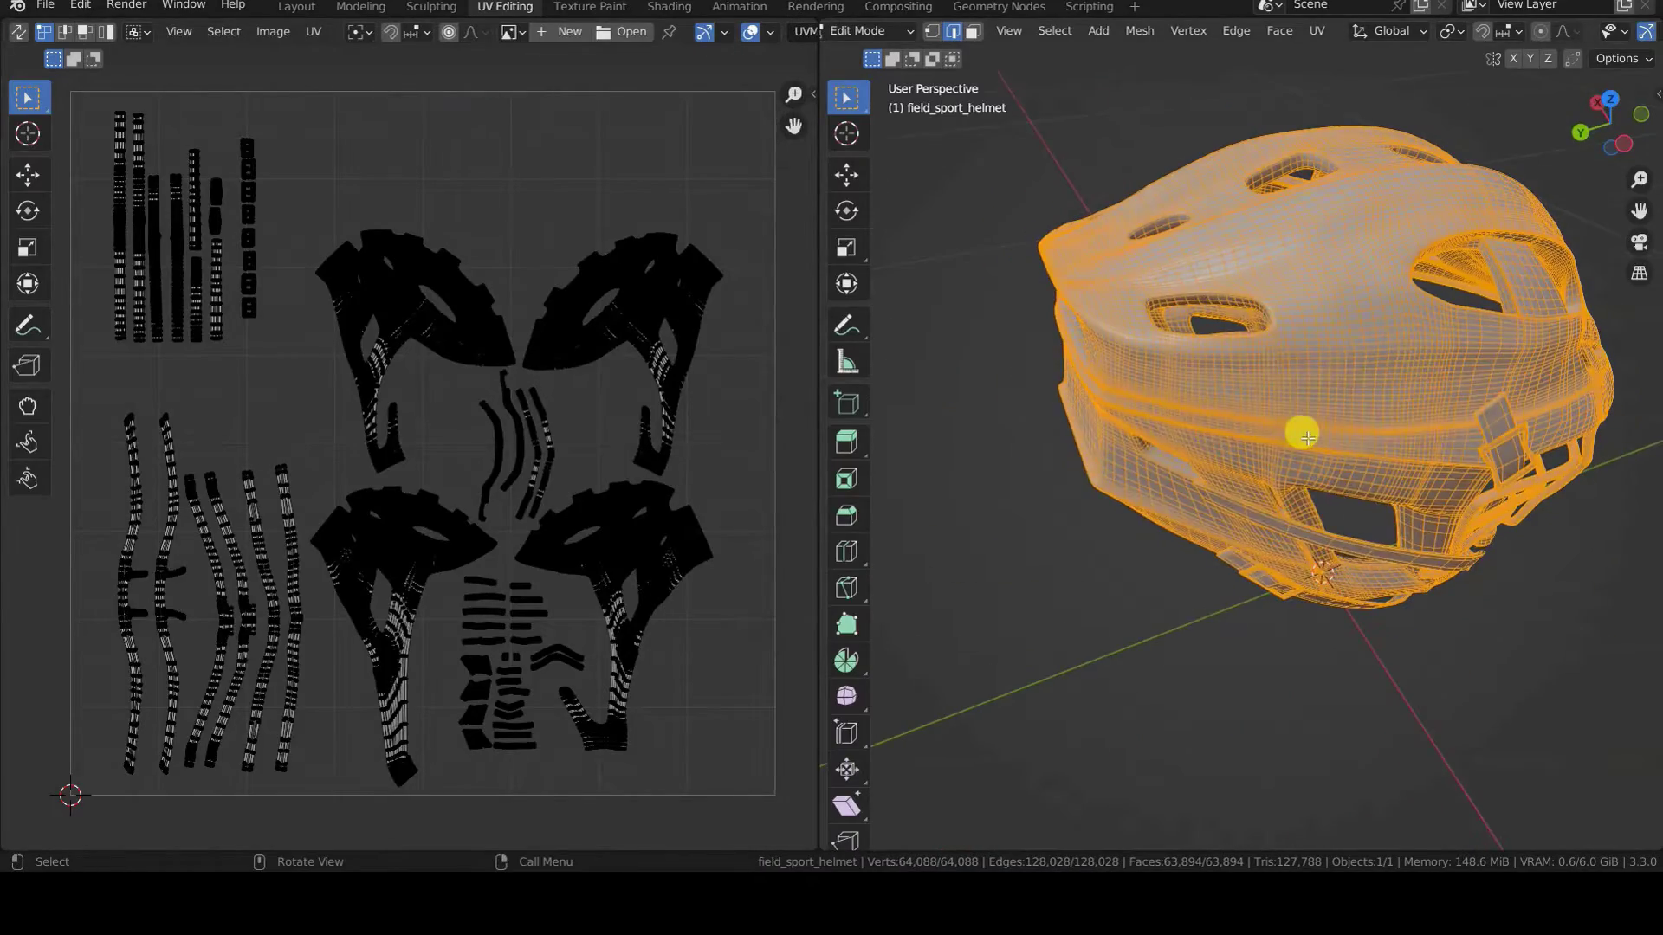
pyautogui.scroll(5, 1162, 433)
pyautogui.moveTo(1205, 402)
pyautogui.mouseDown(button='middle')
pyautogui.moveTo(1198, 472)
pyautogui.moveTo(1262, 482)
pyautogui.mouseUp(button='middle')
pyautogui.scroll(-4, 1262, 482)
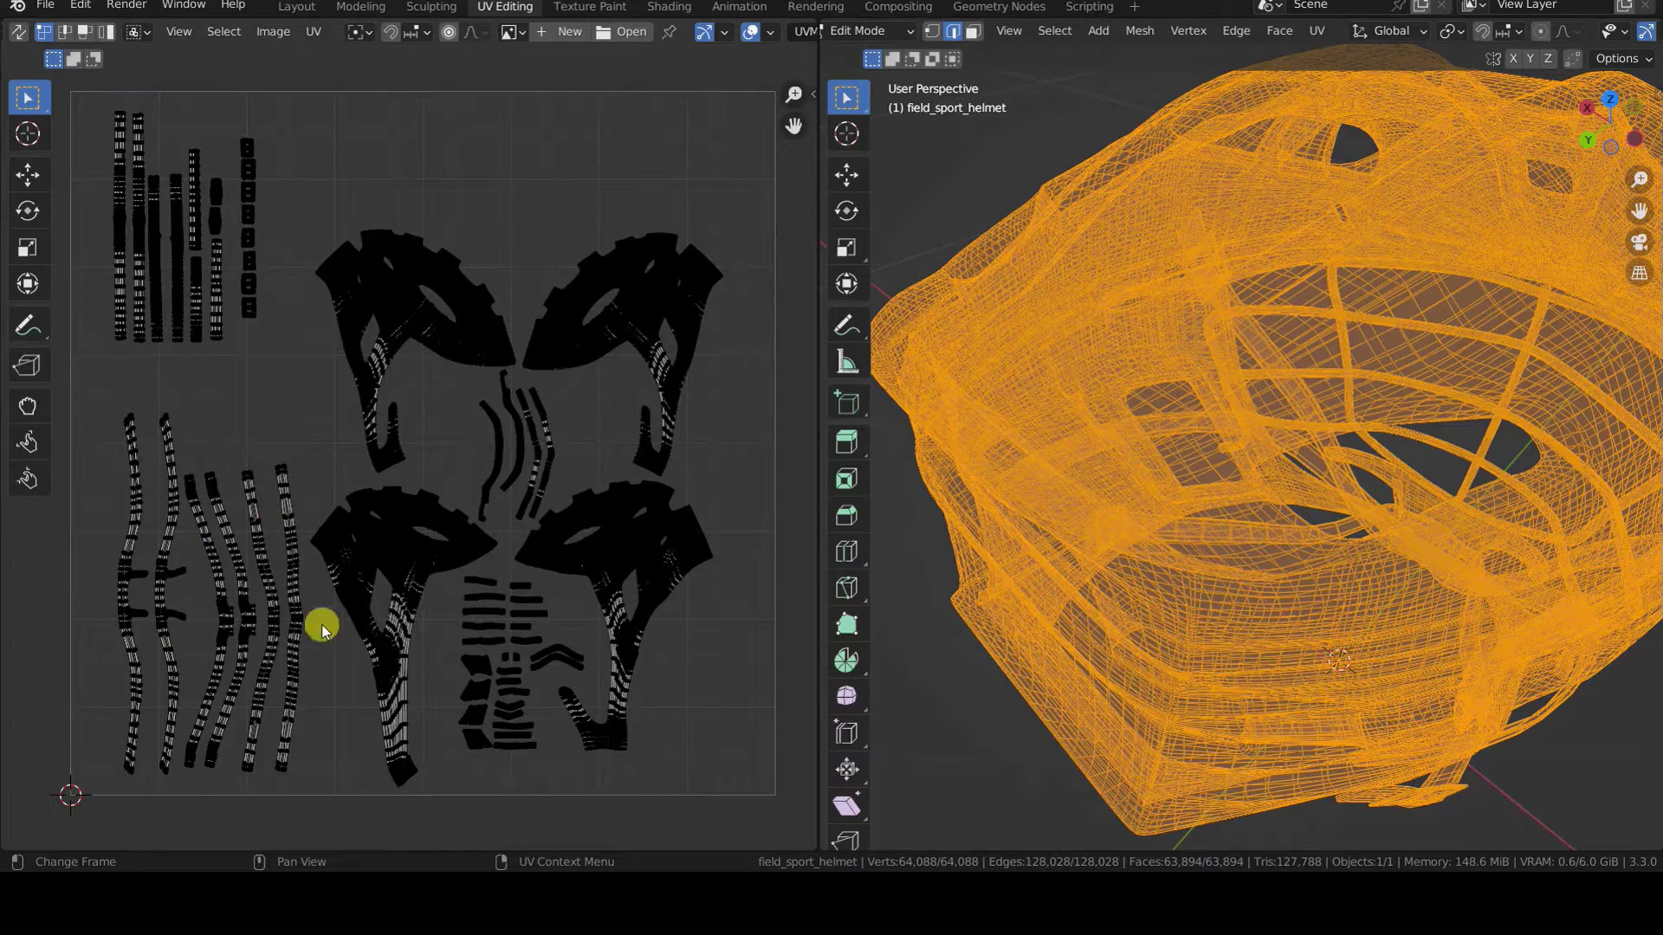
pyautogui.moveTo(995, 569); pyautogui.dragTo(1087, 568, button='middle')
pyautogui.scroll(-4, 1155, 637)
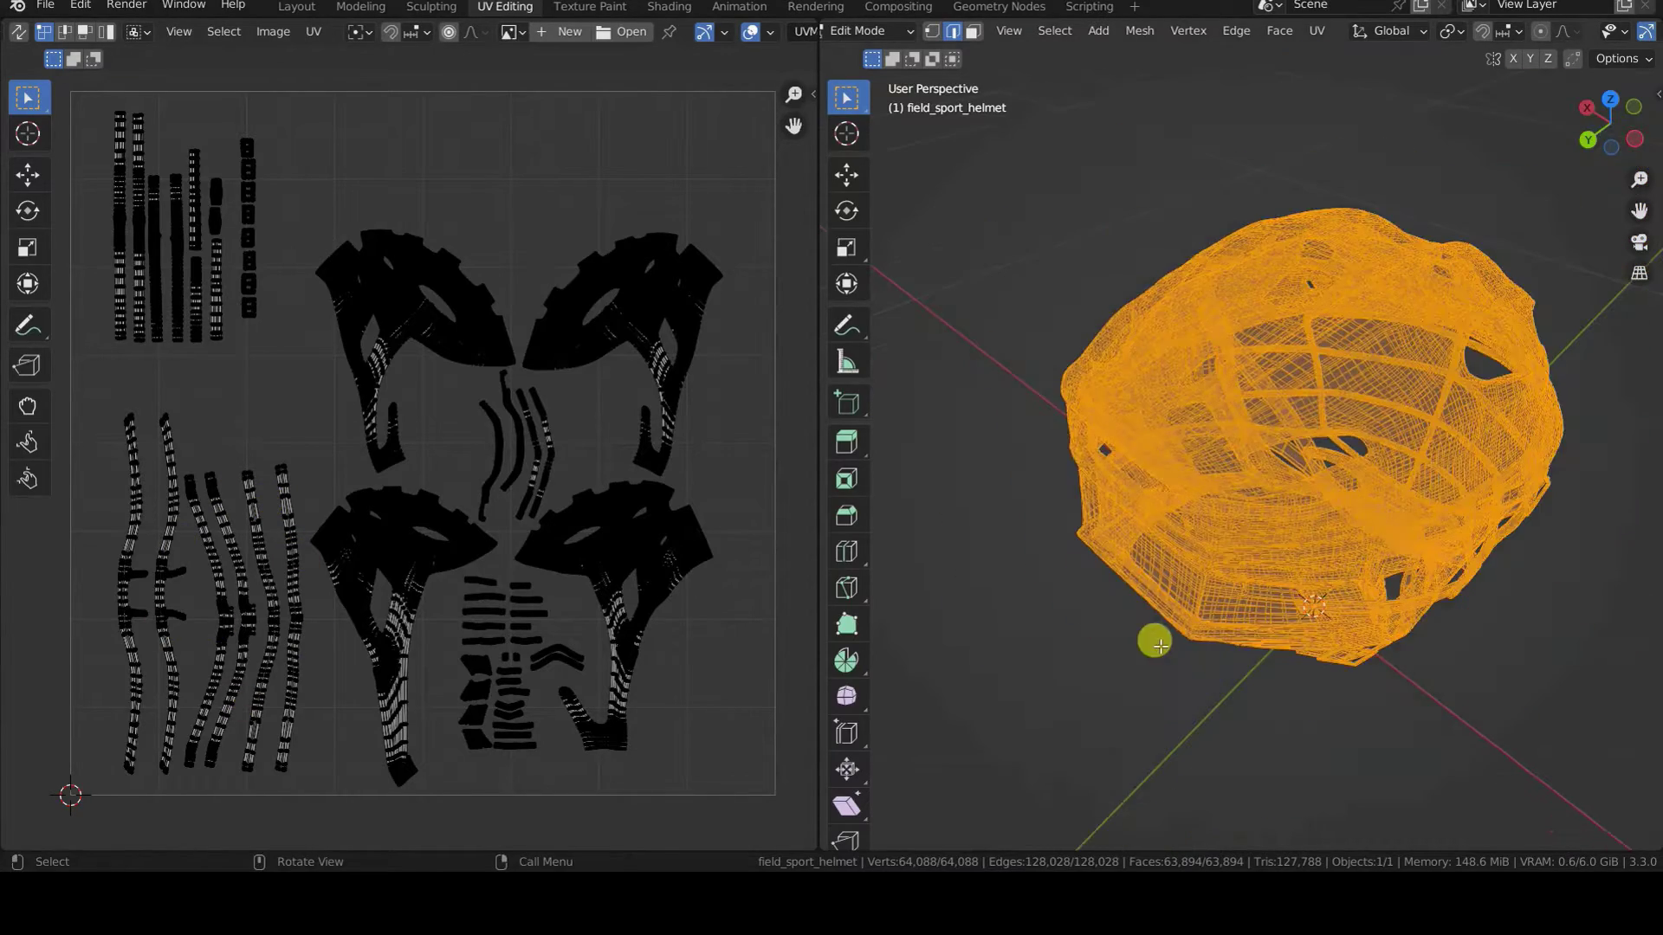
pyautogui.click(1177, 636)
pyautogui.moveTo(1177, 634)
pyautogui.mouseDown(button='middle')
pyautogui.moveTo(1077, 617)
pyautogui.moveTo(1147, 620)
pyautogui.mouseUp(button='middle')
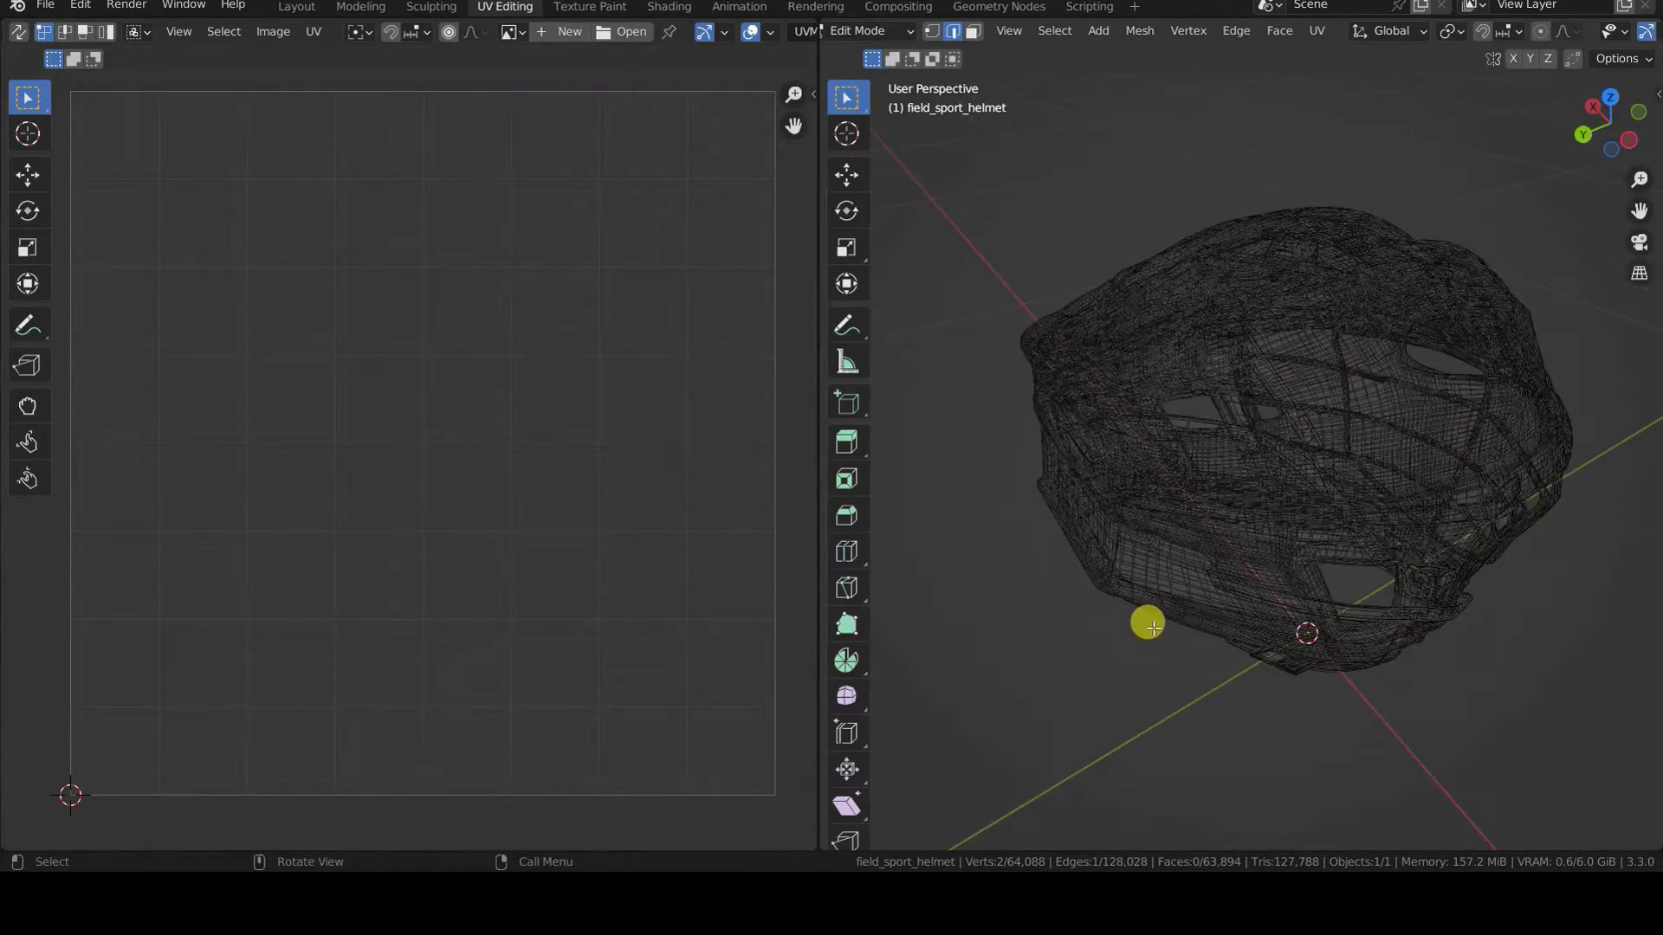
pyautogui.press('a')
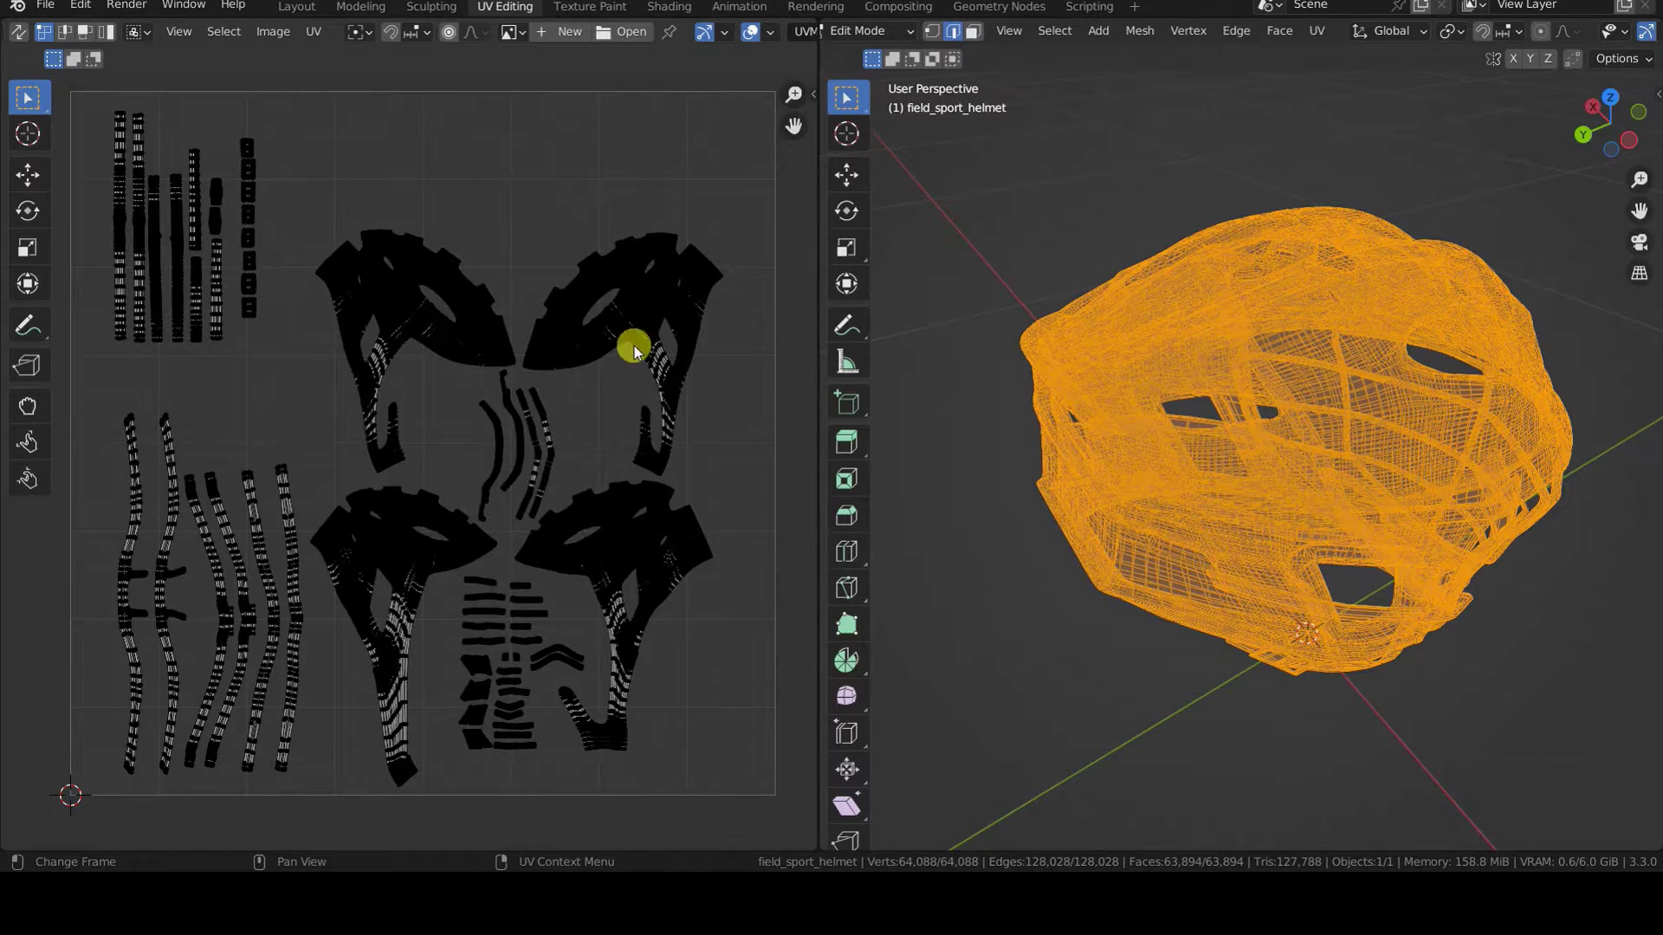
# Step: Select all UV islands, run Seams from Islands, then deselect the mesh
pyautogui.press('a')
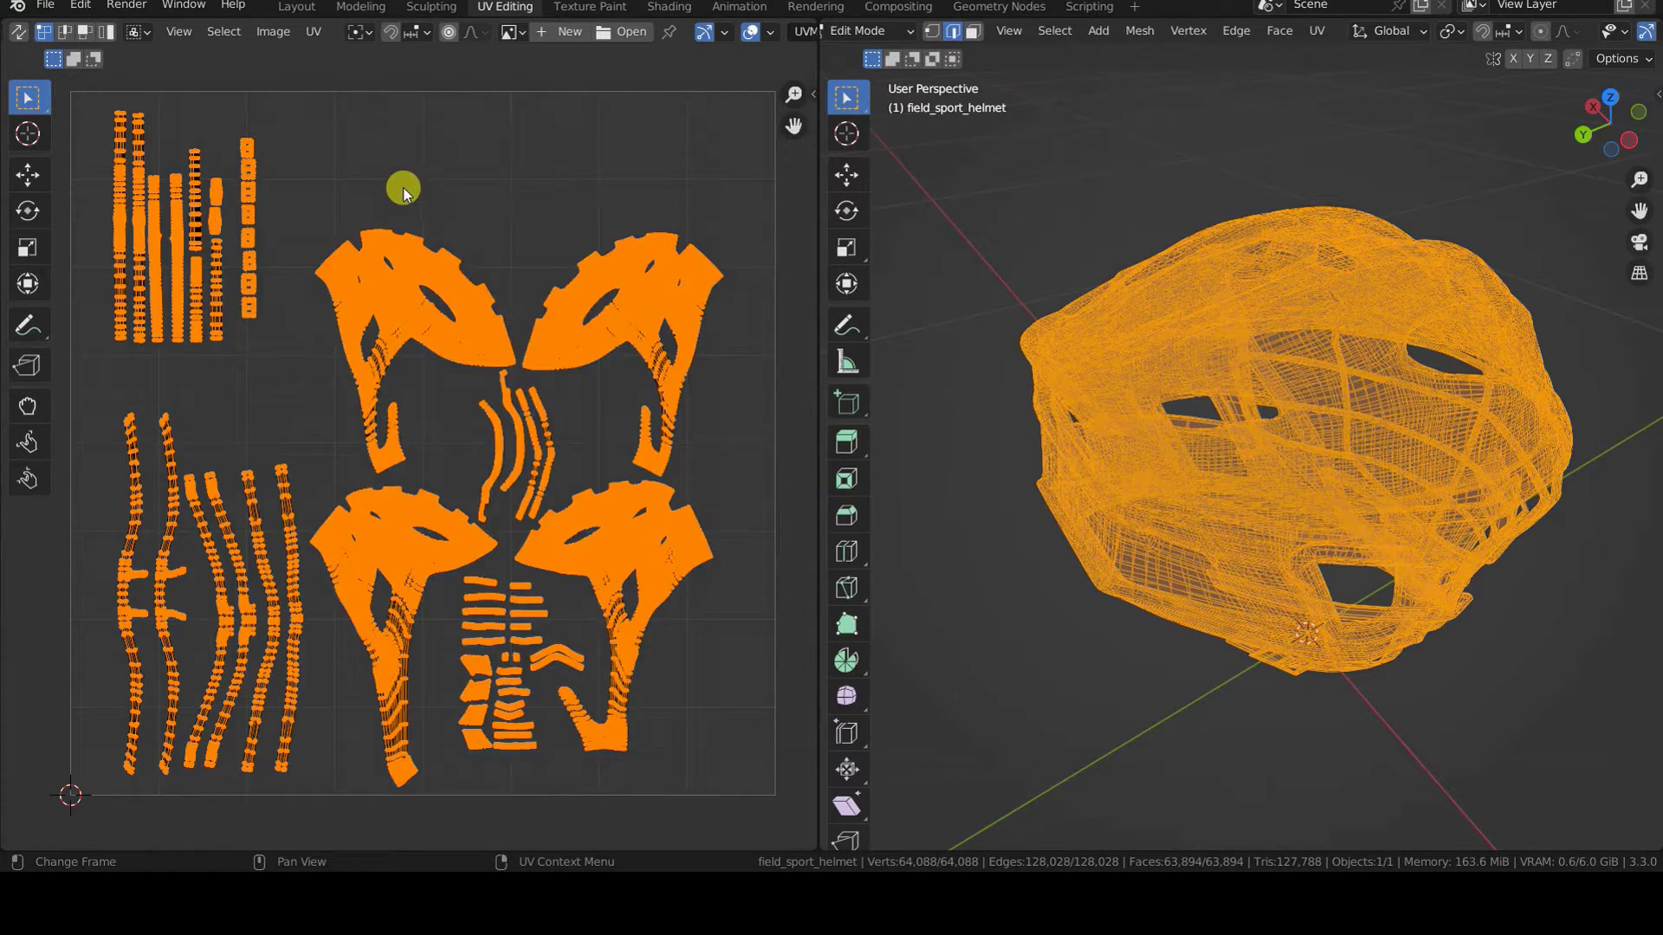
pyautogui.click(318, 36)
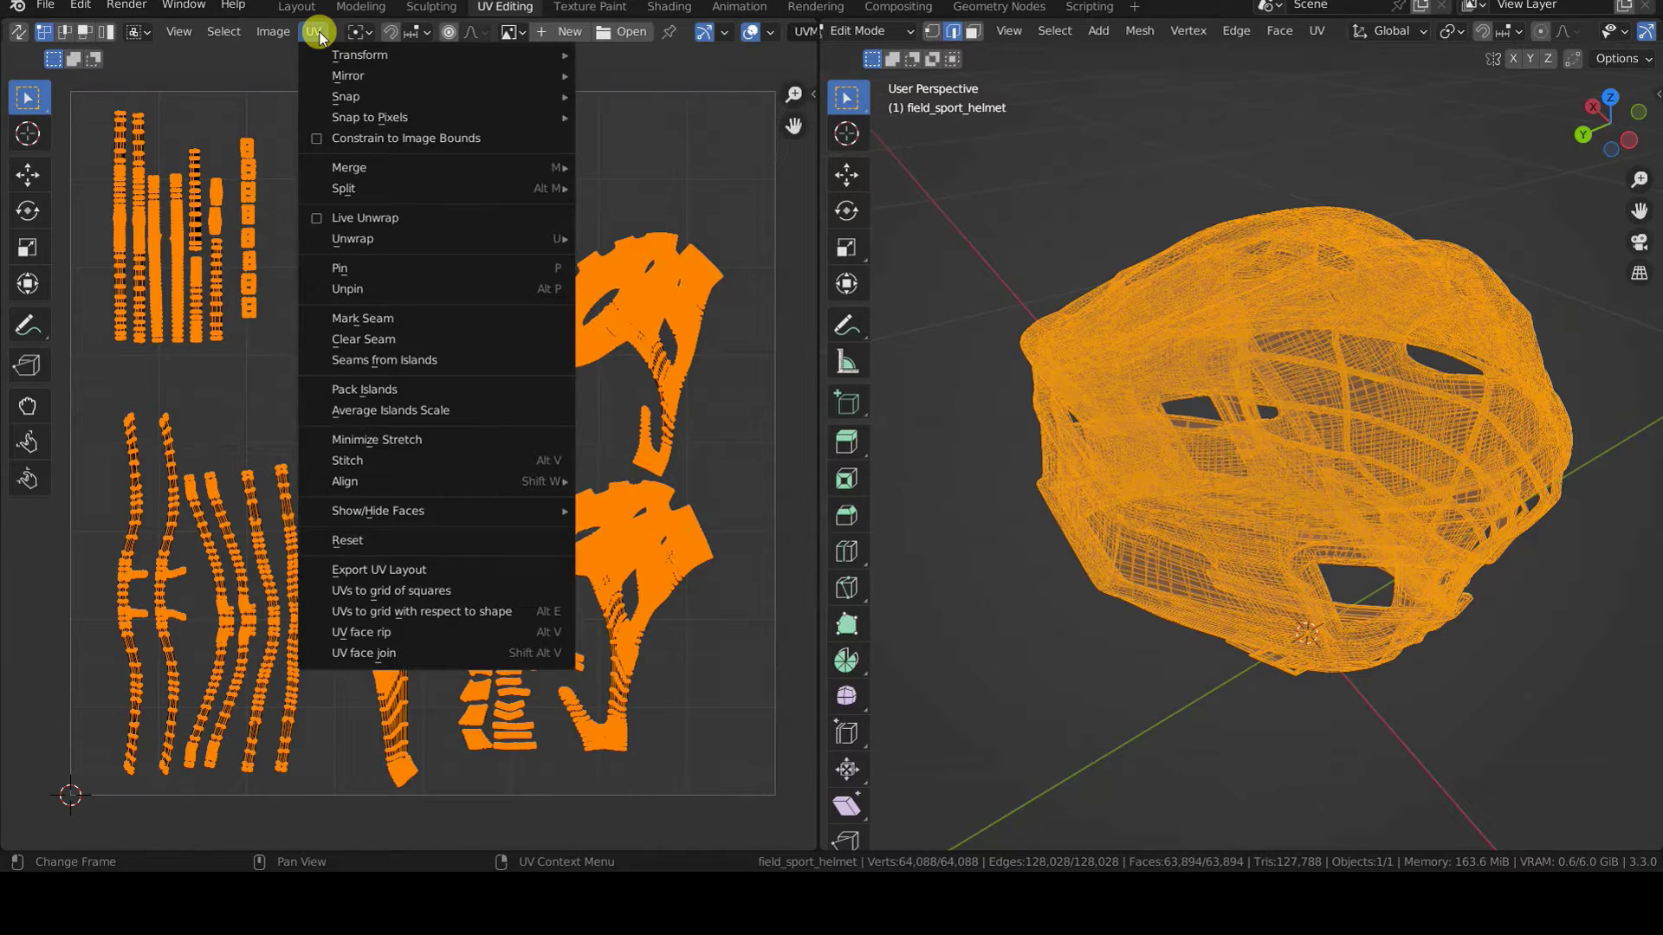
pyautogui.click(500, 363)
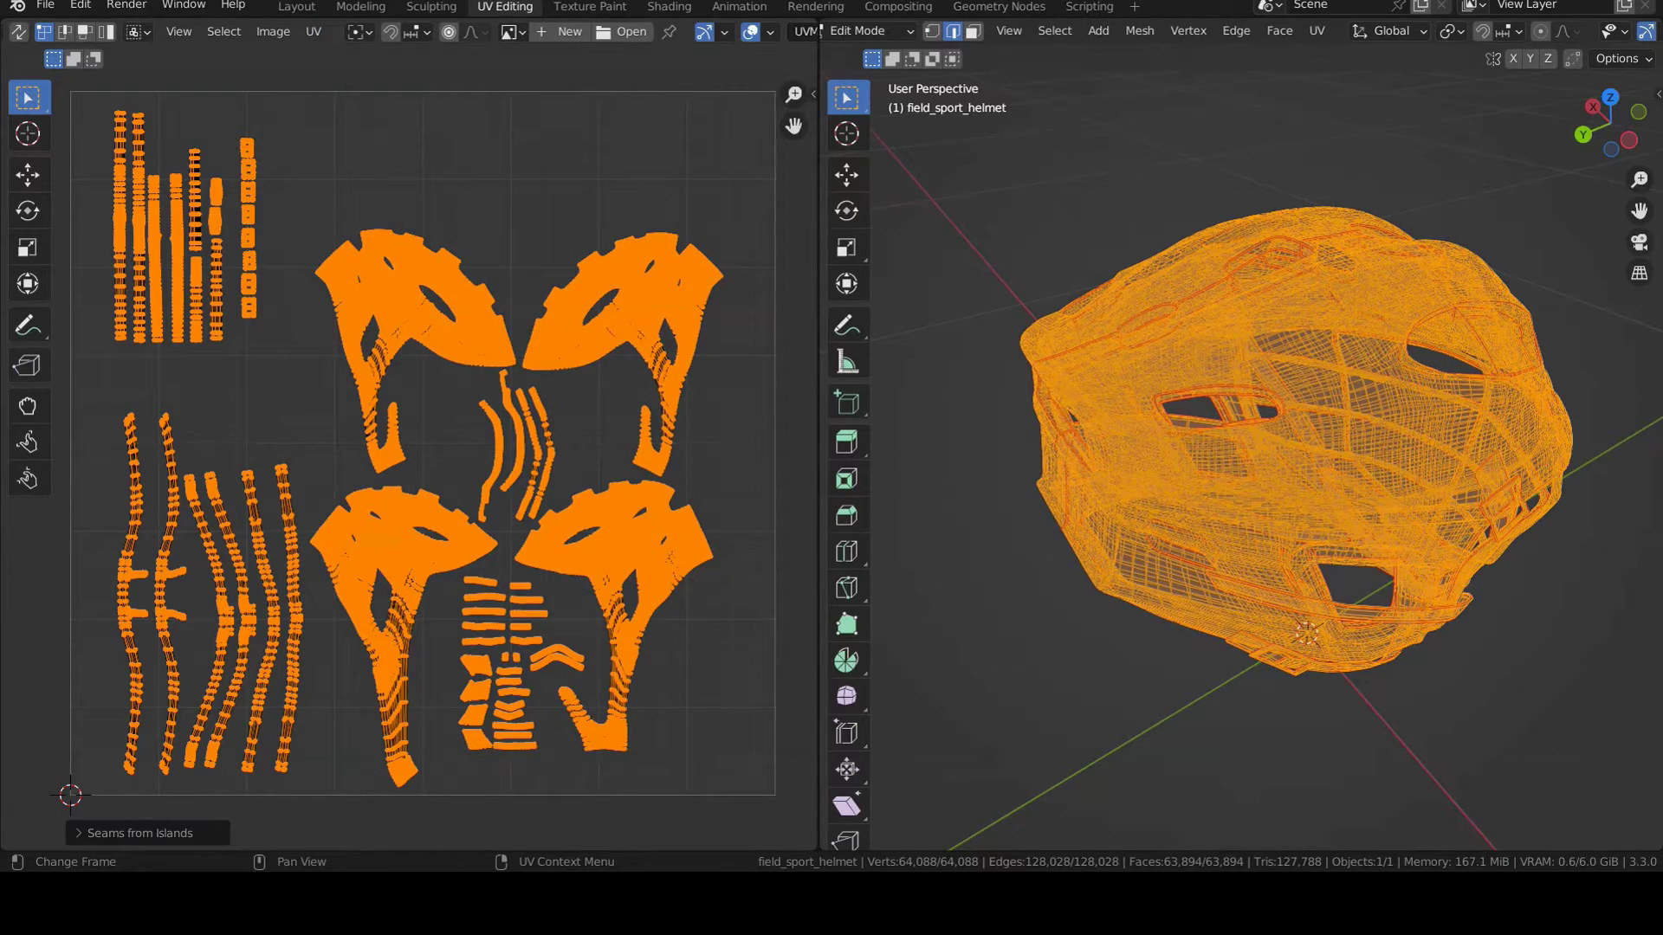
pyautogui.hotkey('alt', 'a')
# Step: Return to Layout in Edit Mode and toggle wireframe, then back to solid shading
pyautogui.moveTo(1001, 546)
pyautogui.mouseDown(button='middle')
pyautogui.moveTo(991, 597)
pyautogui.moveTo(891, 598)
pyautogui.mouseUp(button='middle')
pyautogui.click(310, 15)
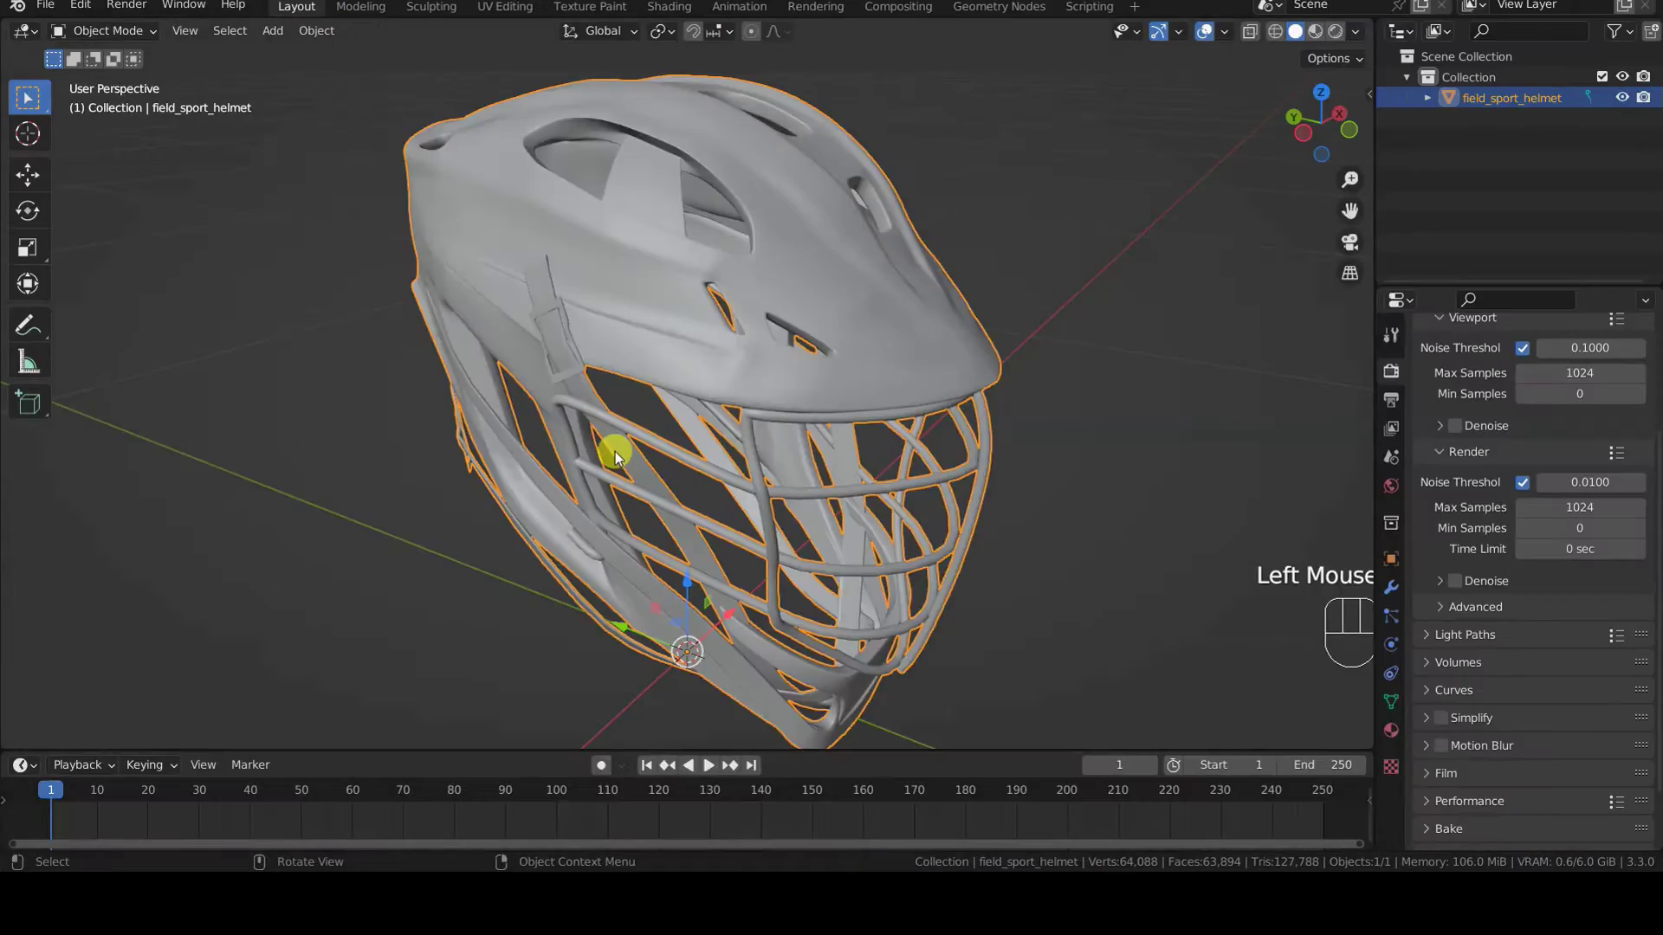
pyautogui.press('Tab')
pyautogui.moveTo(575, 446); pyautogui.dragTo(643, 472, button='middle')
pyautogui.press('z')
pyautogui.click(509, 481)
pyautogui.moveTo(509, 481)
pyautogui.mouseDown(button='middle')
pyautogui.moveTo(783, 523)
pyautogui.moveTo(967, 520)
pyautogui.moveTo(1169, 475)
pyautogui.moveTo(1260, 428)
pyautogui.moveTo(917, 538)
pyautogui.moveTo(939, 556)
pyautogui.mouseUp(button='middle')
pyautogui.hotkey('shift', 'z')
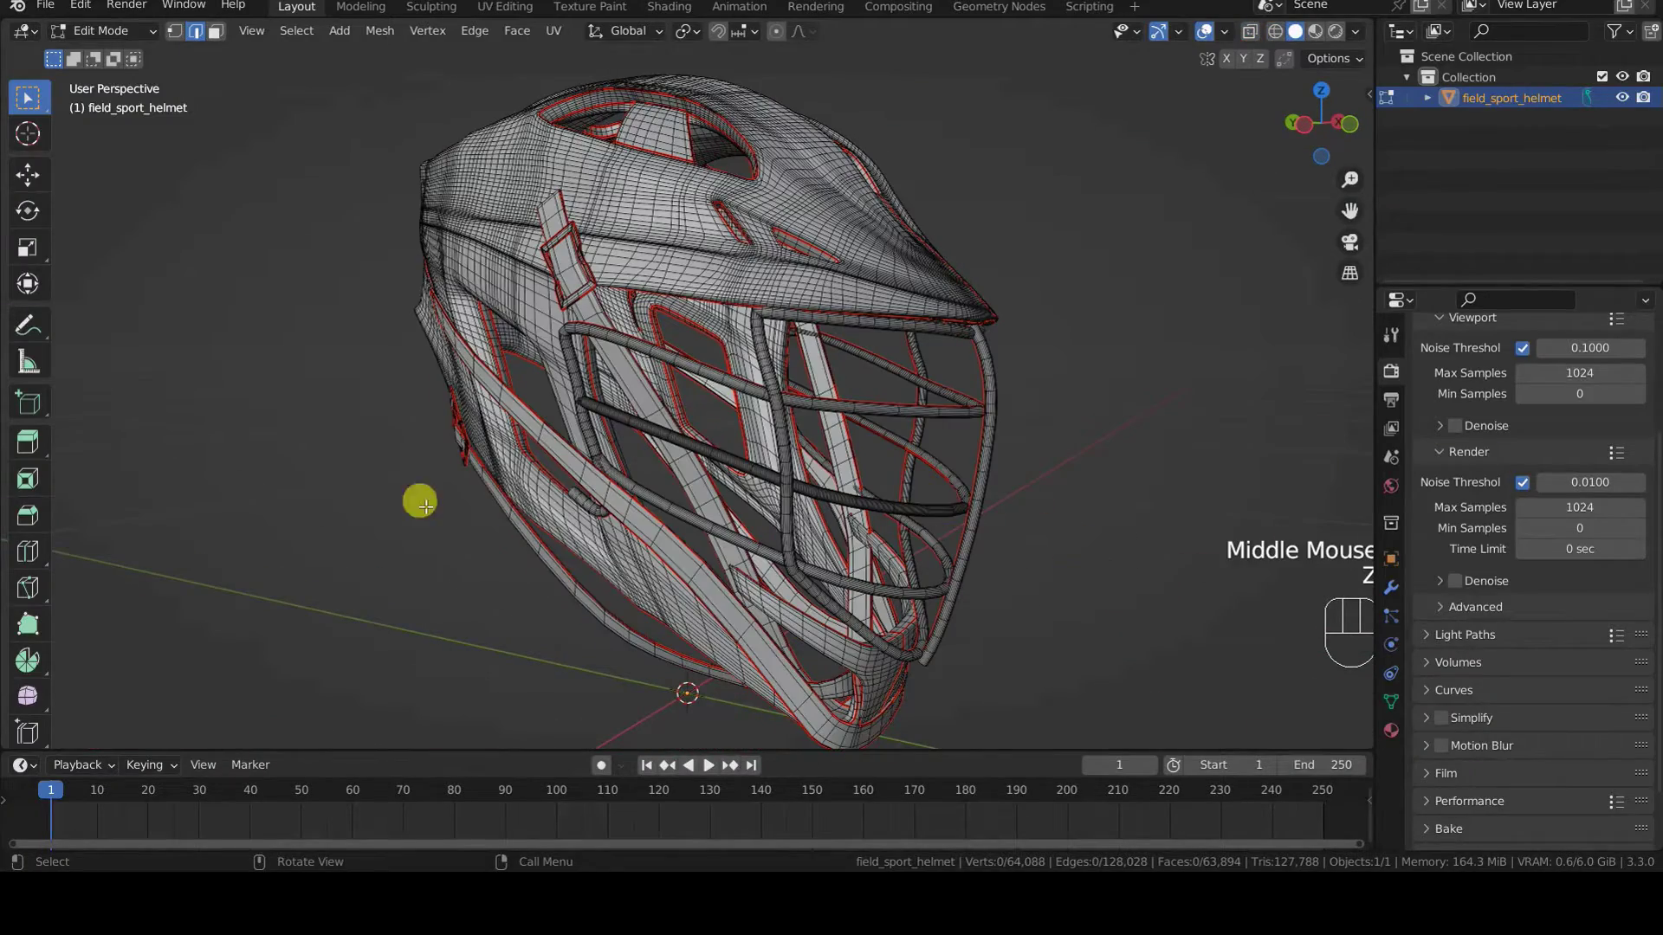
# Step: In face select mode, pick both linked shell halves and hide the remaining face cage
pyautogui.moveTo(764, 229); pyautogui.dragTo(752, 308, button='middle')
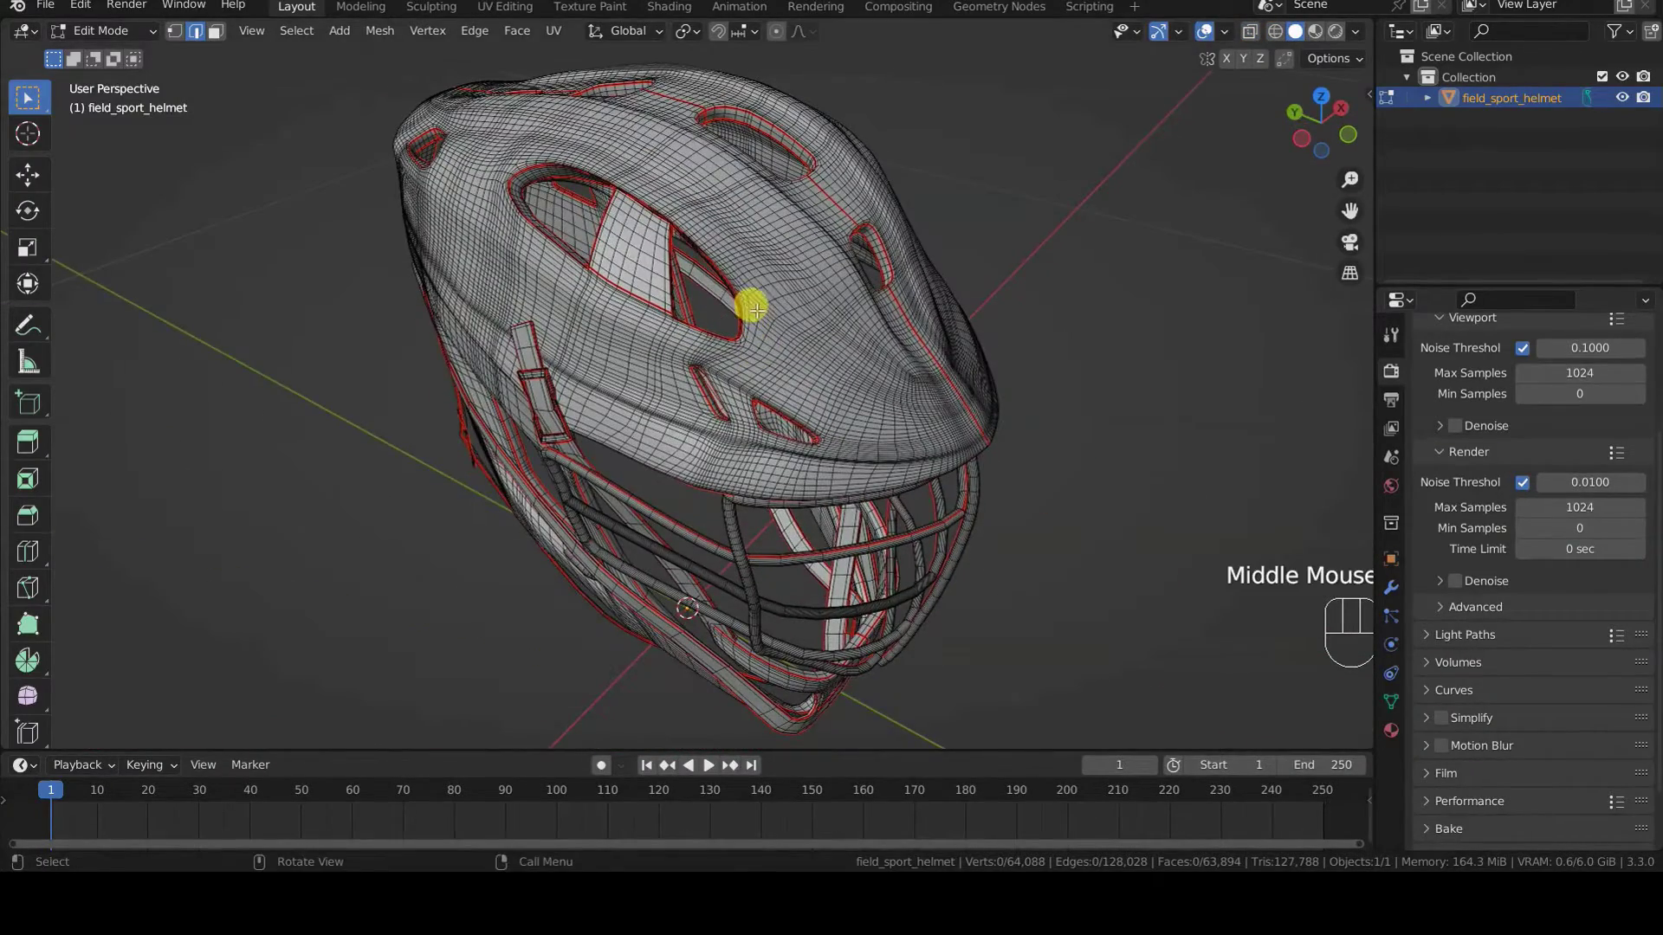
pyautogui.click(215, 32)
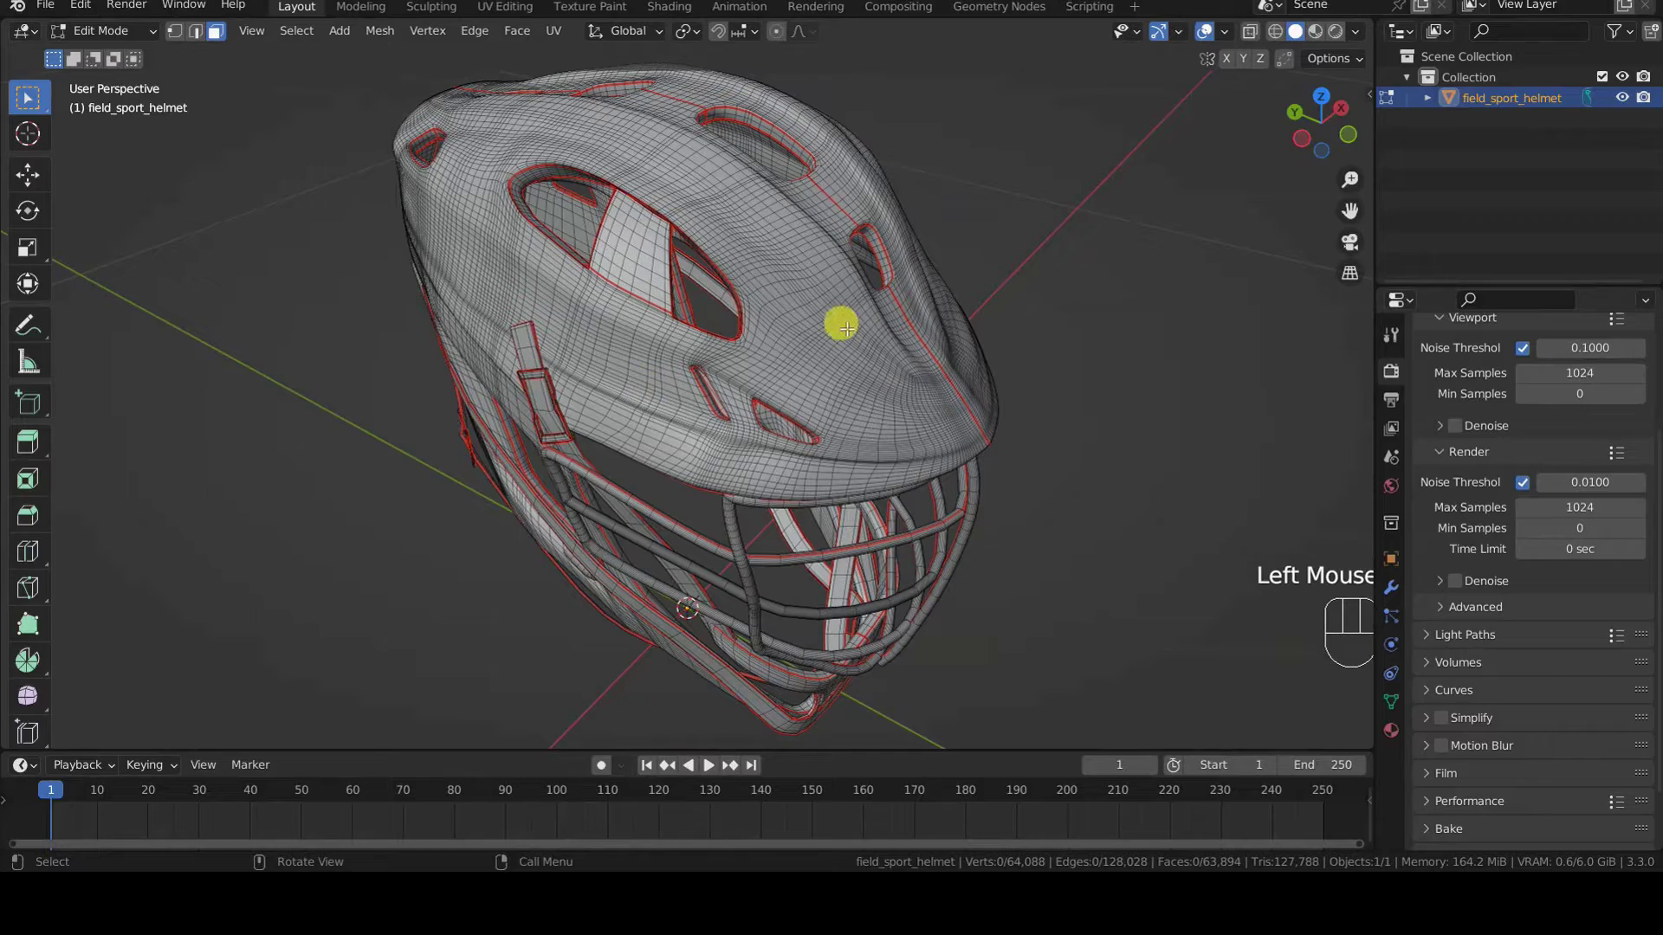
pyautogui.press('l')
pyautogui.moveTo(812, 327); pyautogui.dragTo(793, 343, button='middle')
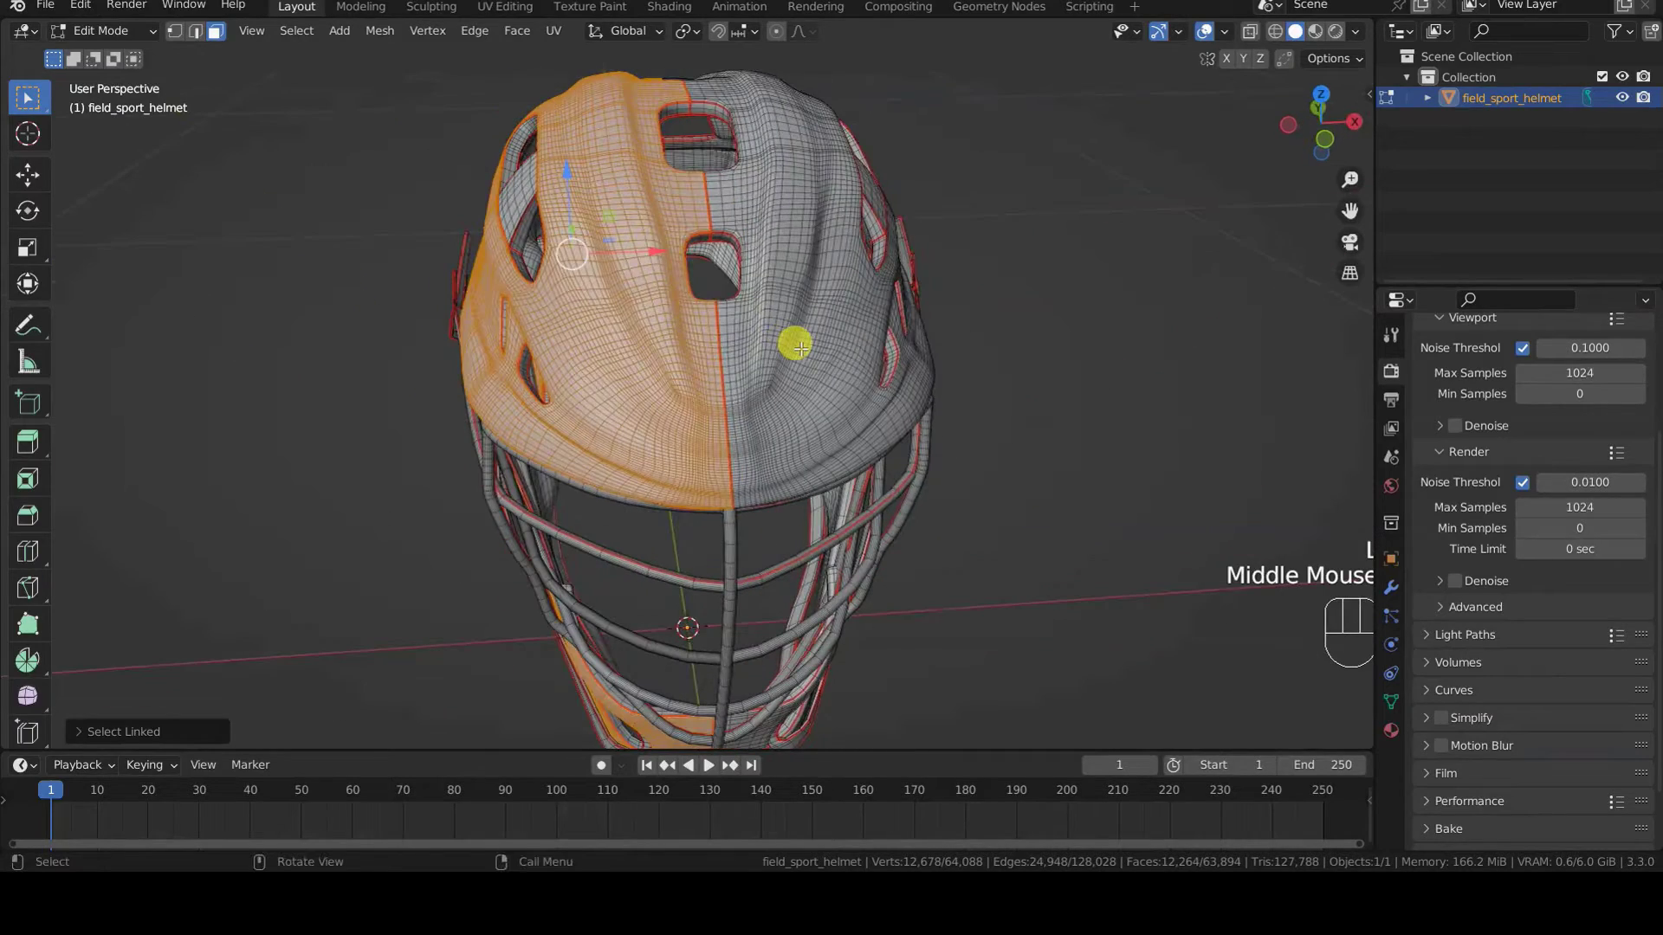
pyautogui.press('l')
pyautogui.hotkey('ctrl', 'i')
pyautogui.press('h')
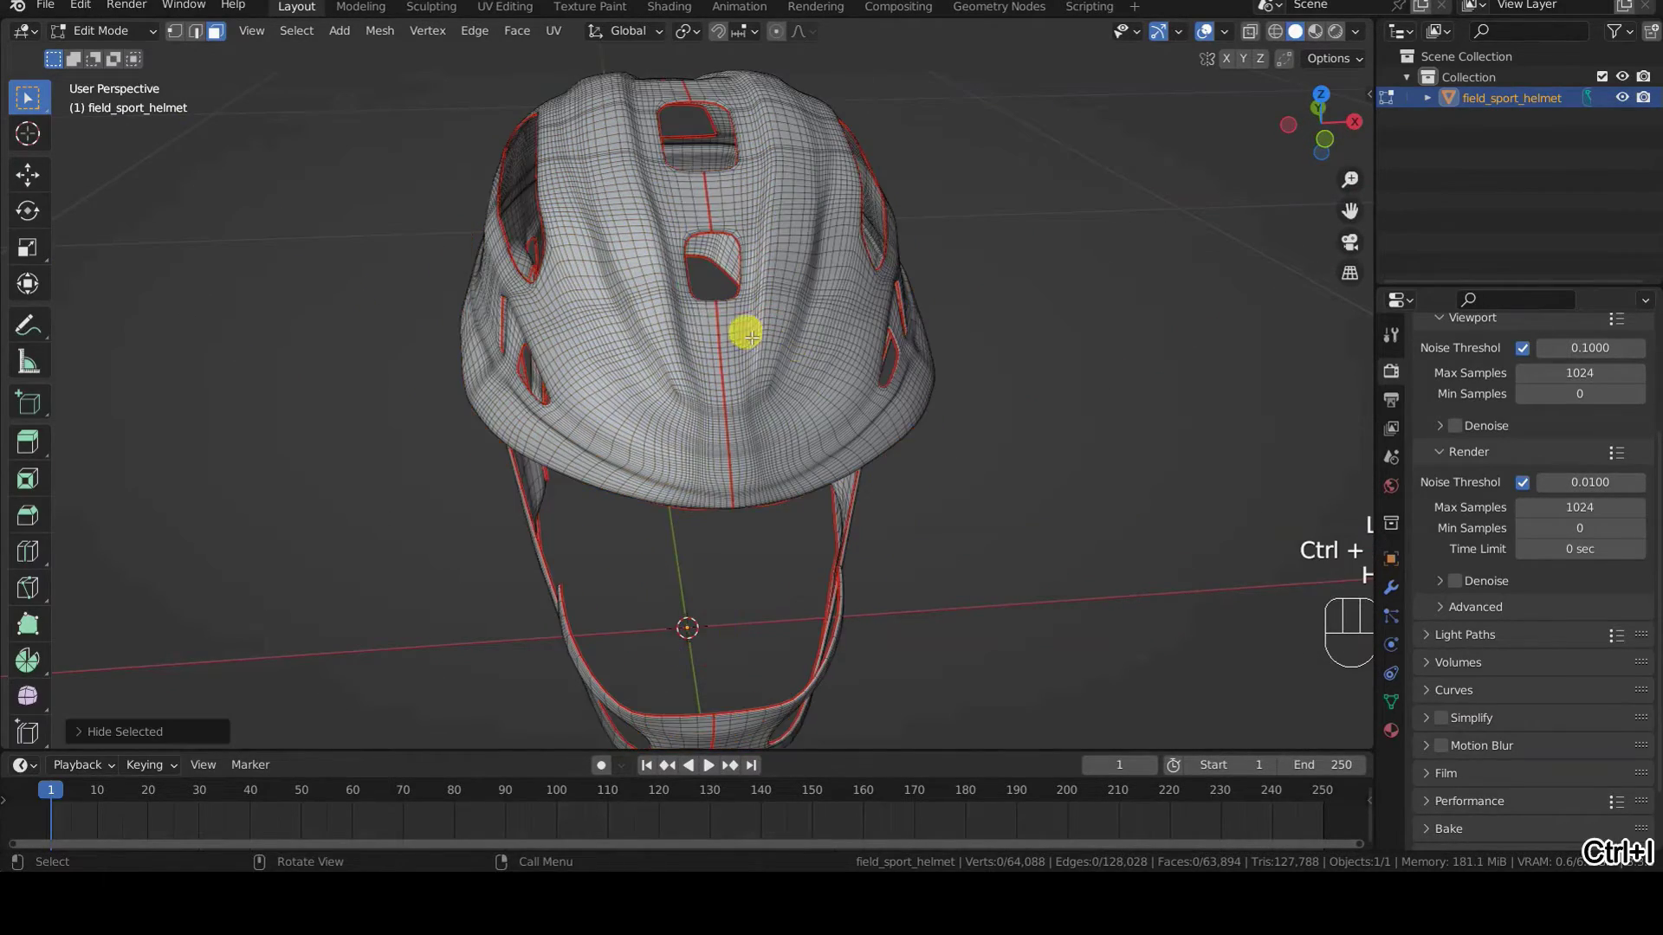
# Step: Undo the hiding, select the entire helmet, and bring up the UV unwrapping menu
pyautogui.moveTo(747, 335); pyautogui.dragTo(789, 305, button='middle')
pyautogui.scroll(2, 788, 306)
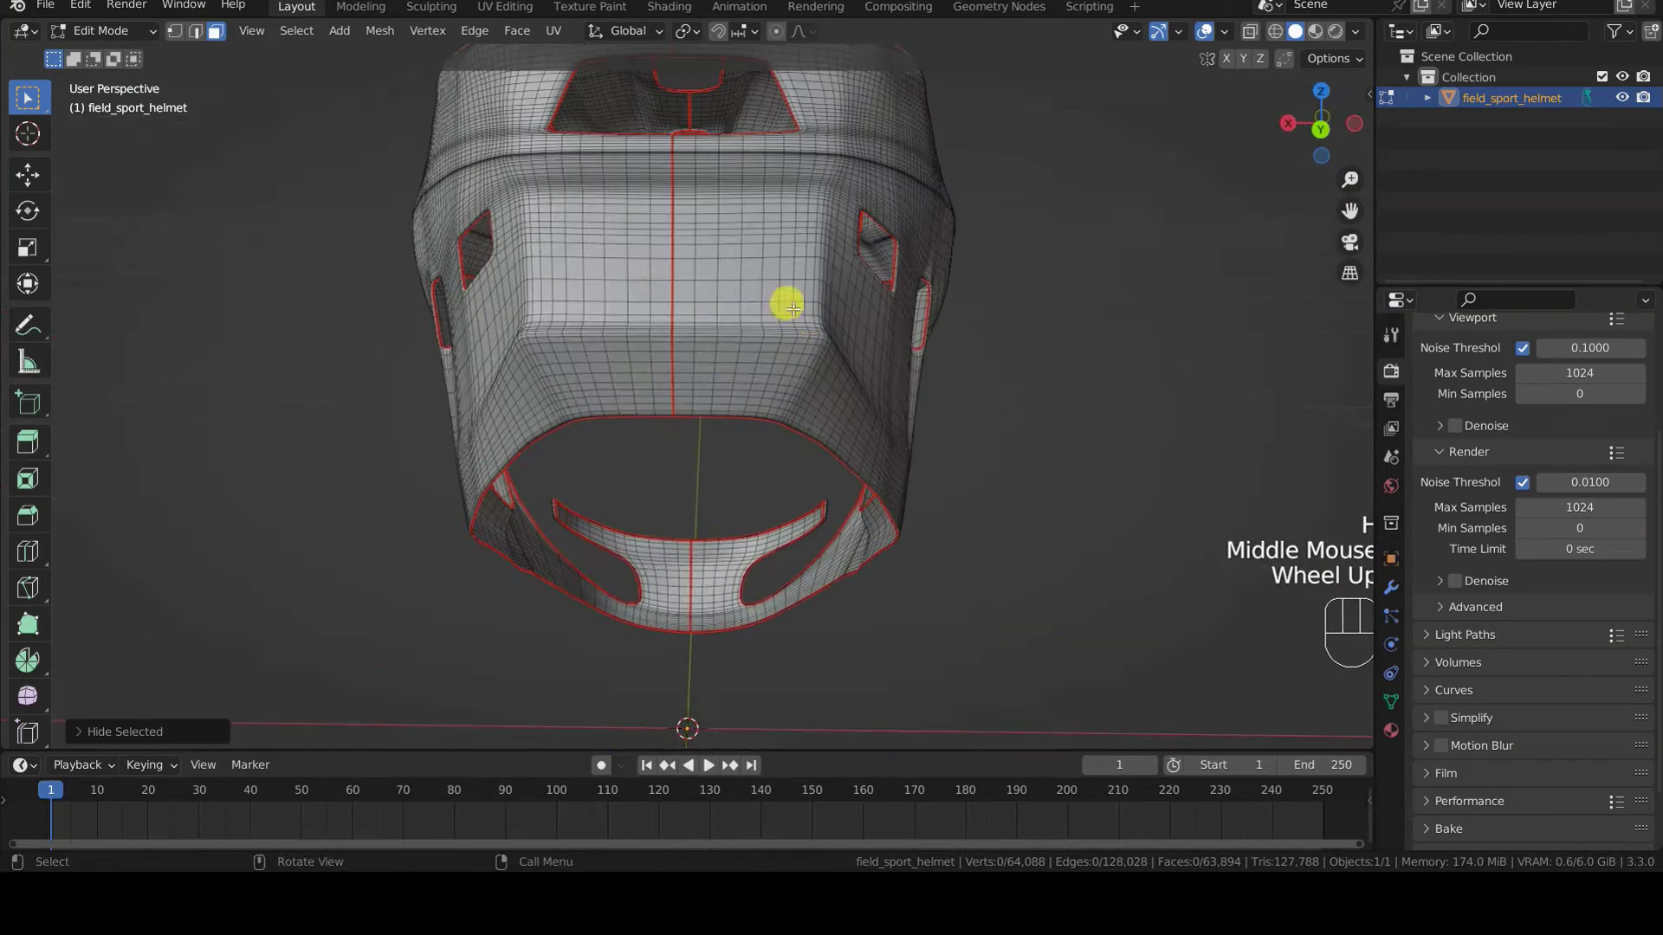
pyautogui.hotkey('ctrl', 'r')
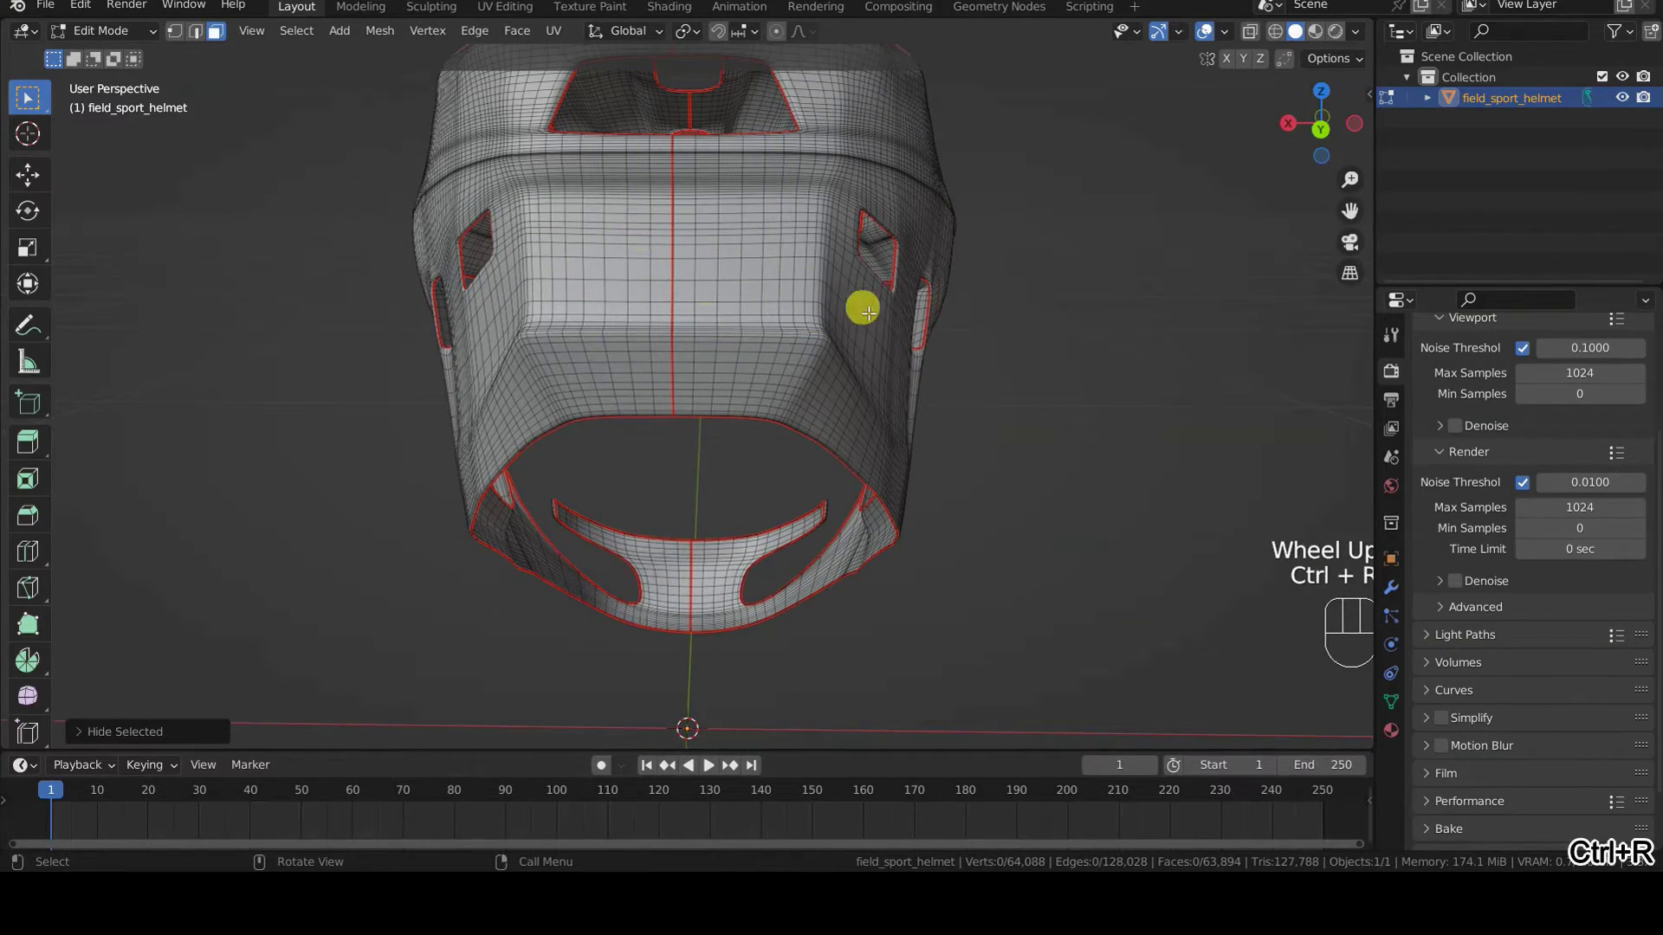
pyautogui.moveTo(864, 310); pyautogui.dragTo(539, 363, button='middle')
pyautogui.hotkey('ctrl', 'z')
pyautogui.hotkey('ctrl', 'z')
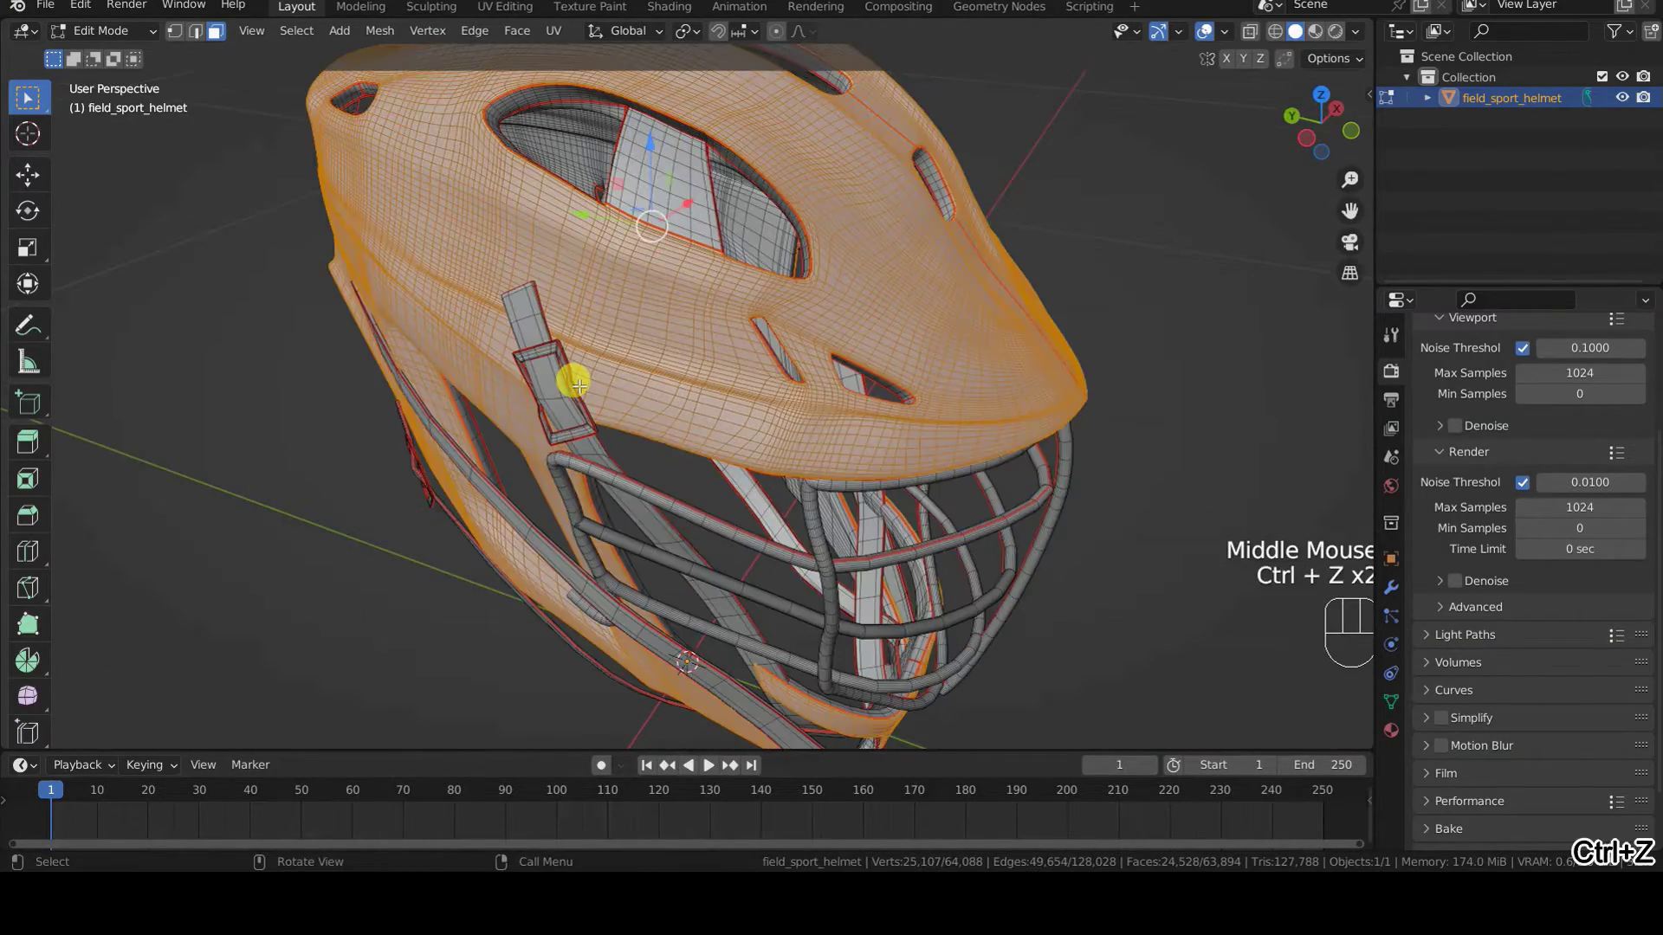
pyautogui.scroll(-2, 576, 383)
pyautogui.hotkey('alt', 'a')
pyautogui.moveTo(632, 417); pyautogui.dragTo(676, 390, button='middle')
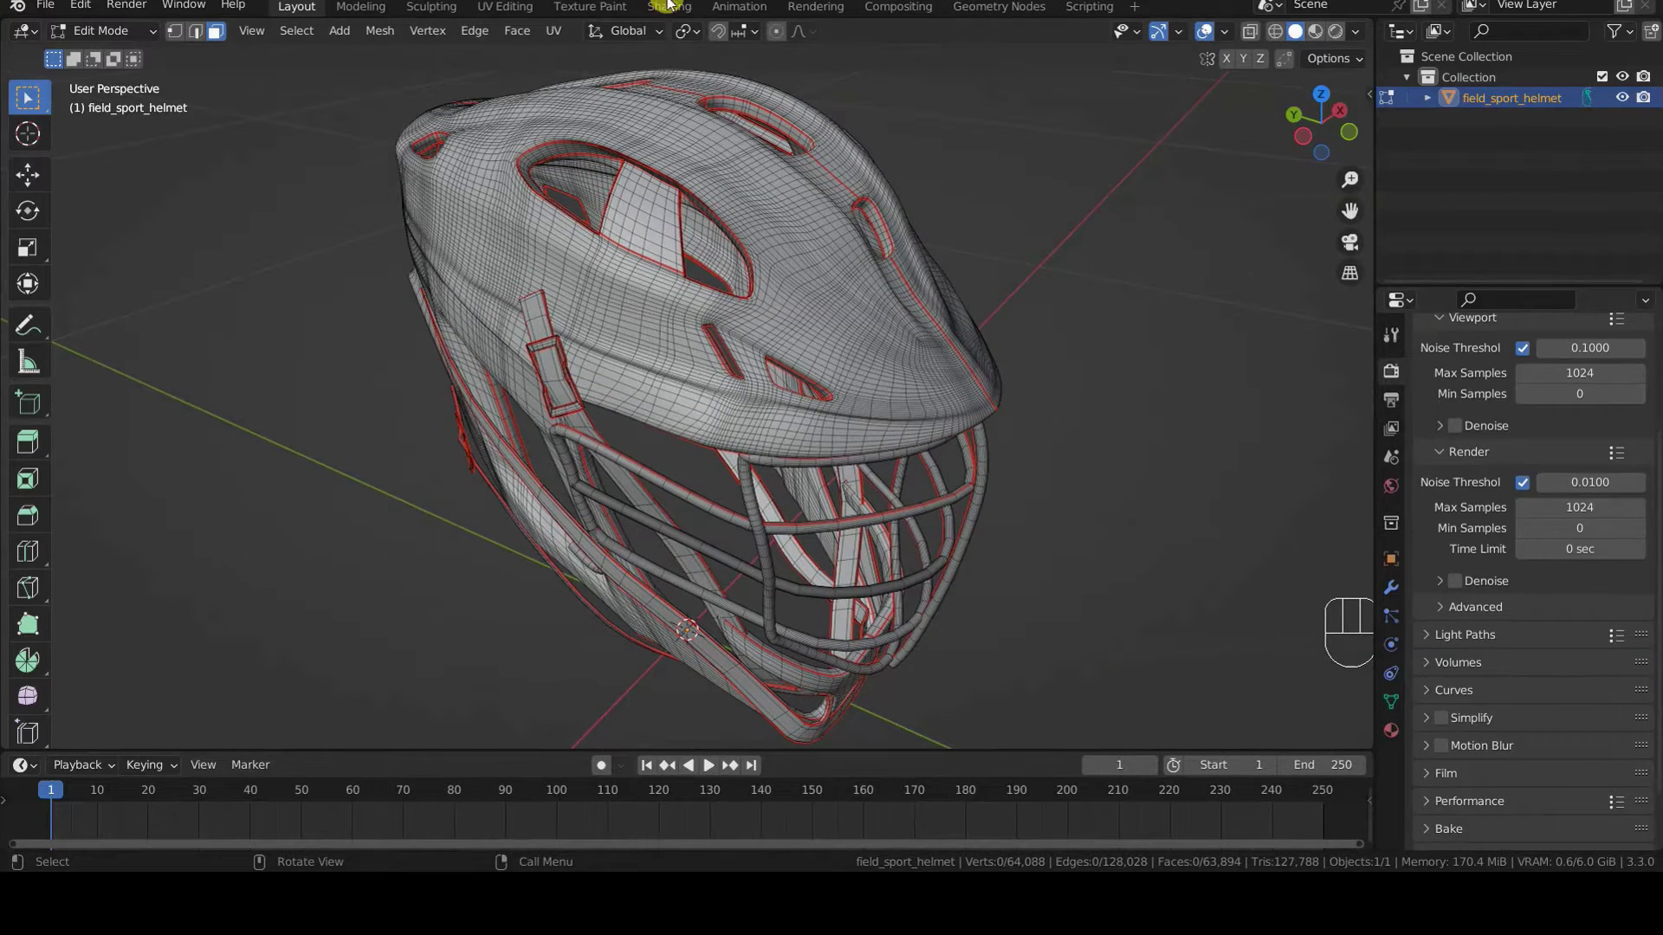
pyautogui.press('a')
pyautogui.press('u')
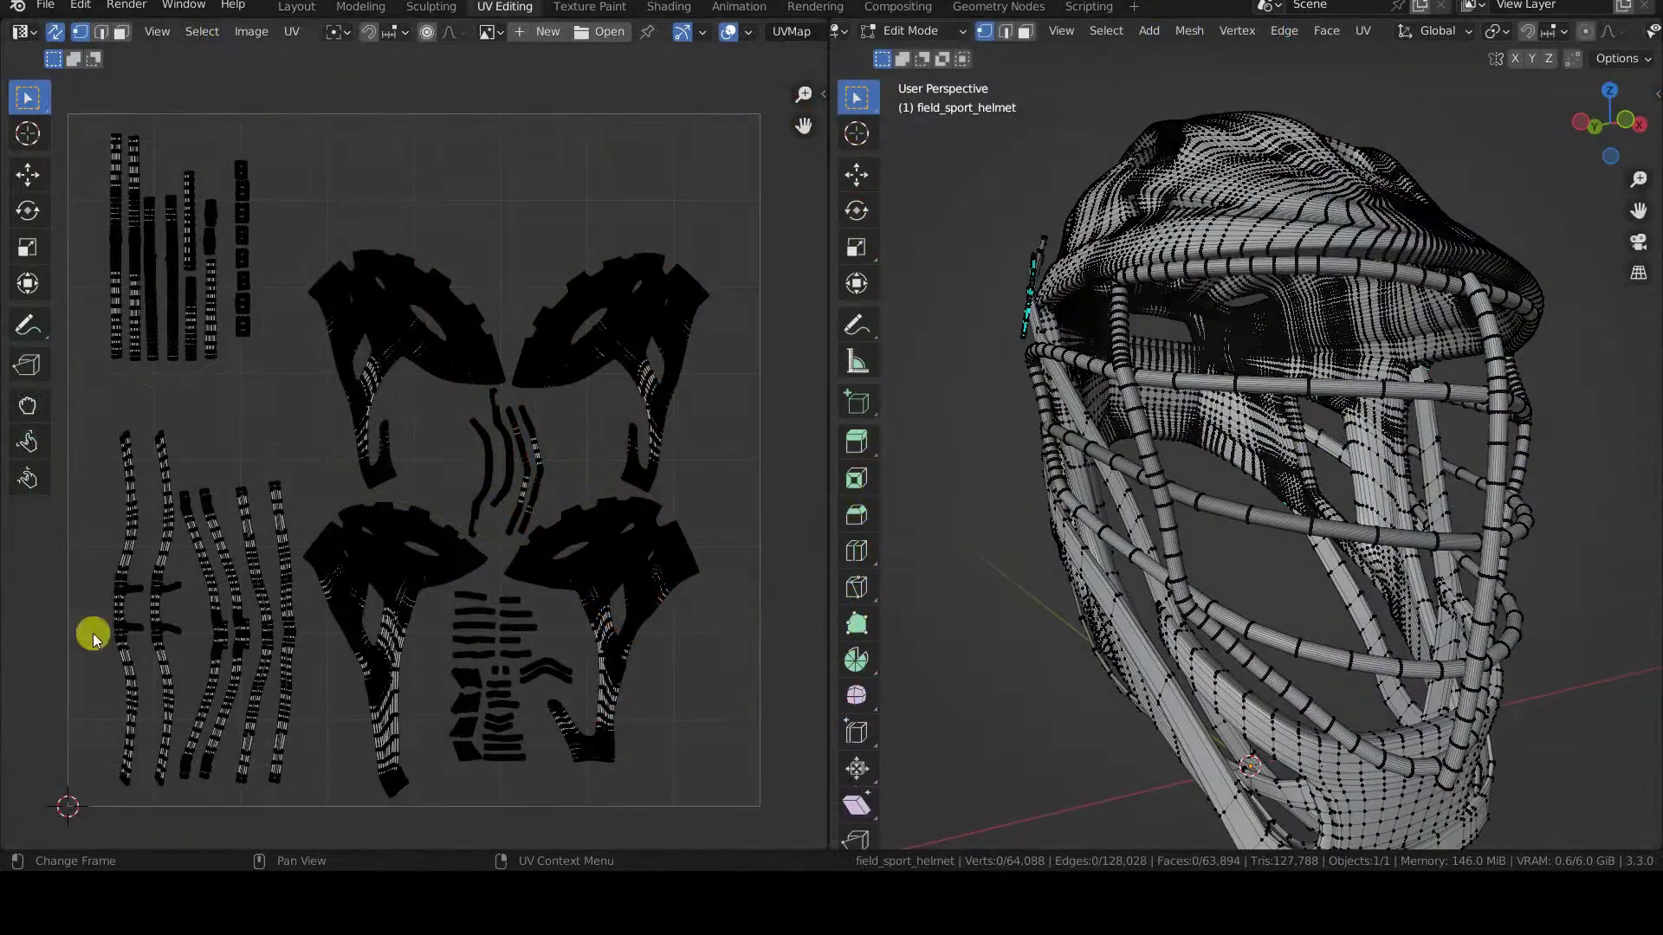
# Step: Re-enter Edit Mode and inspect the new seams in wireframe, then return to solid
pyautogui.press('Tab')
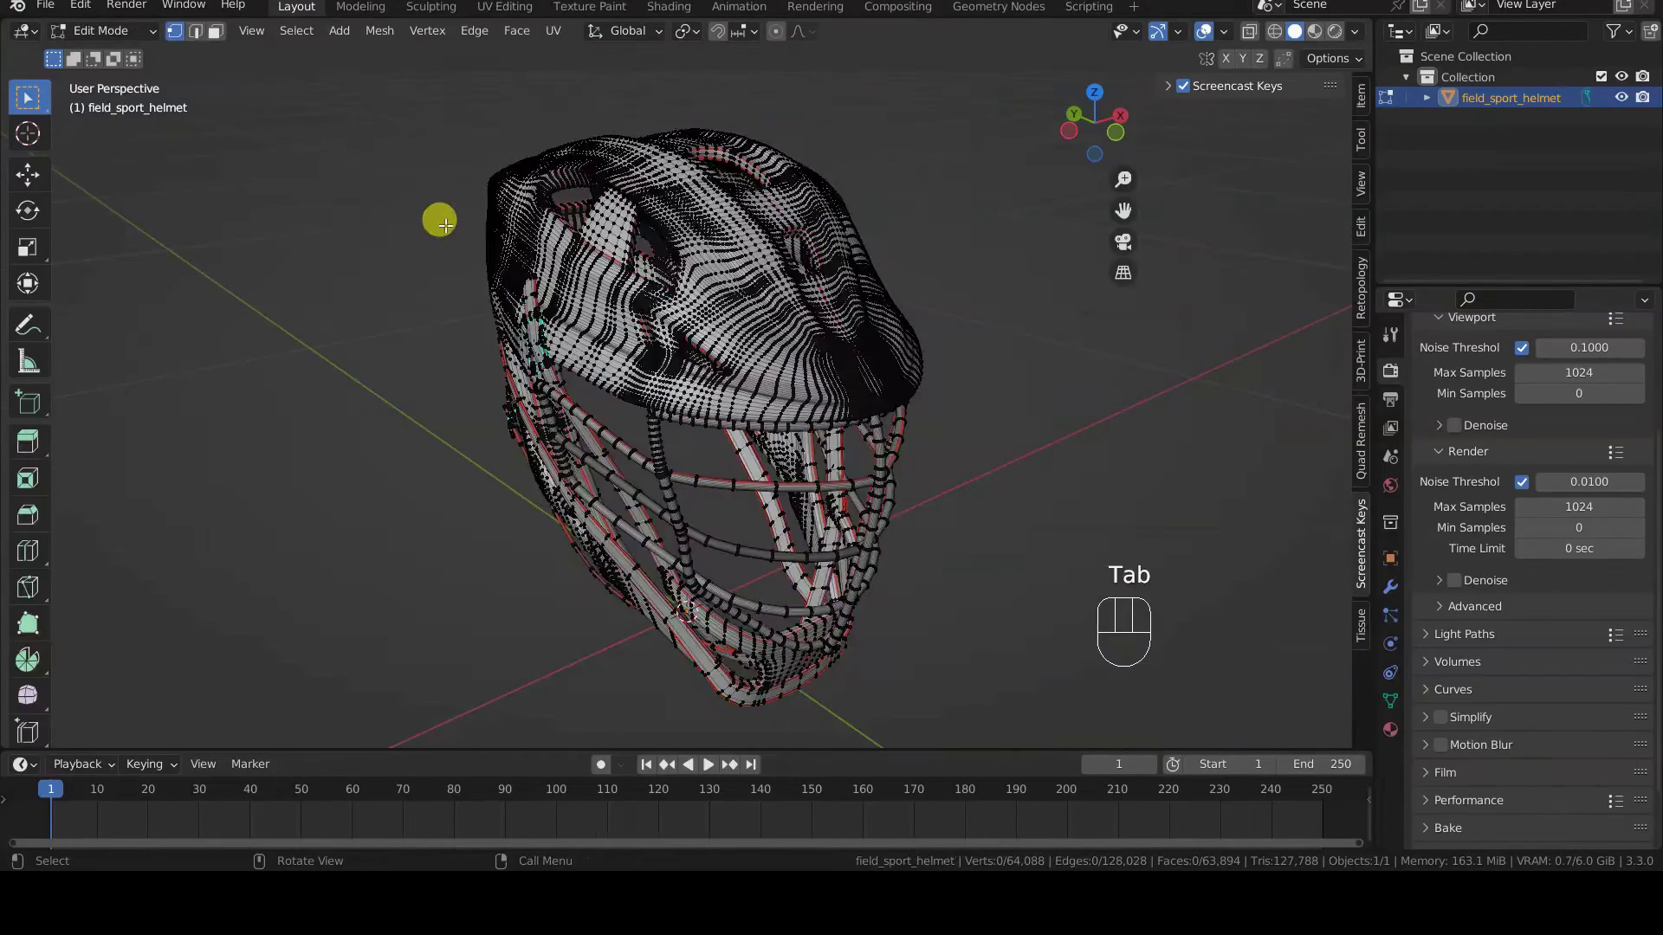
pyautogui.scroll(2, 438, 217)
pyautogui.press('z')
pyautogui.moveTo(316, 287); pyautogui.dragTo(542, 390, button='middle')
pyautogui.scroll(1, 559, 408)
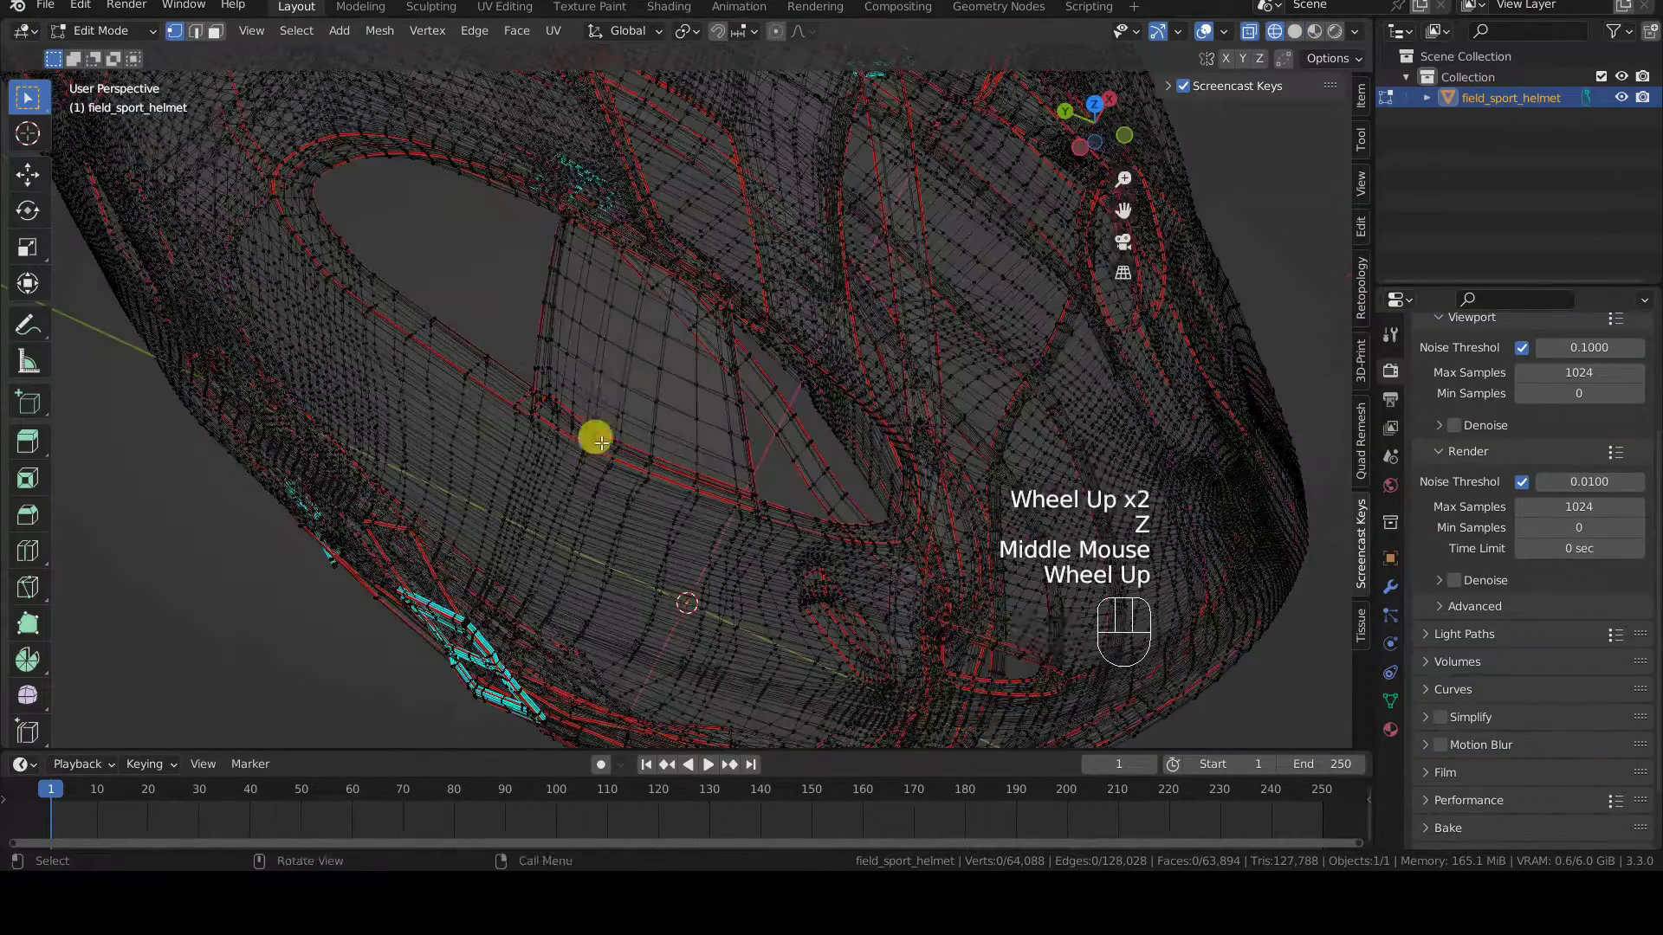
pyautogui.moveTo(594, 437)
pyautogui.keyDown('shift'); pyautogui.mouseDown(button='middle')
pyautogui.moveTo(796, 444)
pyautogui.moveTo(885, 415)
pyautogui.moveTo(576, 375)
pyautogui.moveTo(767, 400)
pyautogui.moveTo(846, 372)
pyautogui.moveTo(550, 538)
pyautogui.moveTo(482, 373)
pyautogui.moveTo(595, 460)
pyautogui.moveTo(654, 473)
pyautogui.mouseUp(button='middle'); pyautogui.keyUp('shift')
pyautogui.press('z')
pyautogui.click(950, 417)
pyautogui.scroll(-2, 596, 460)
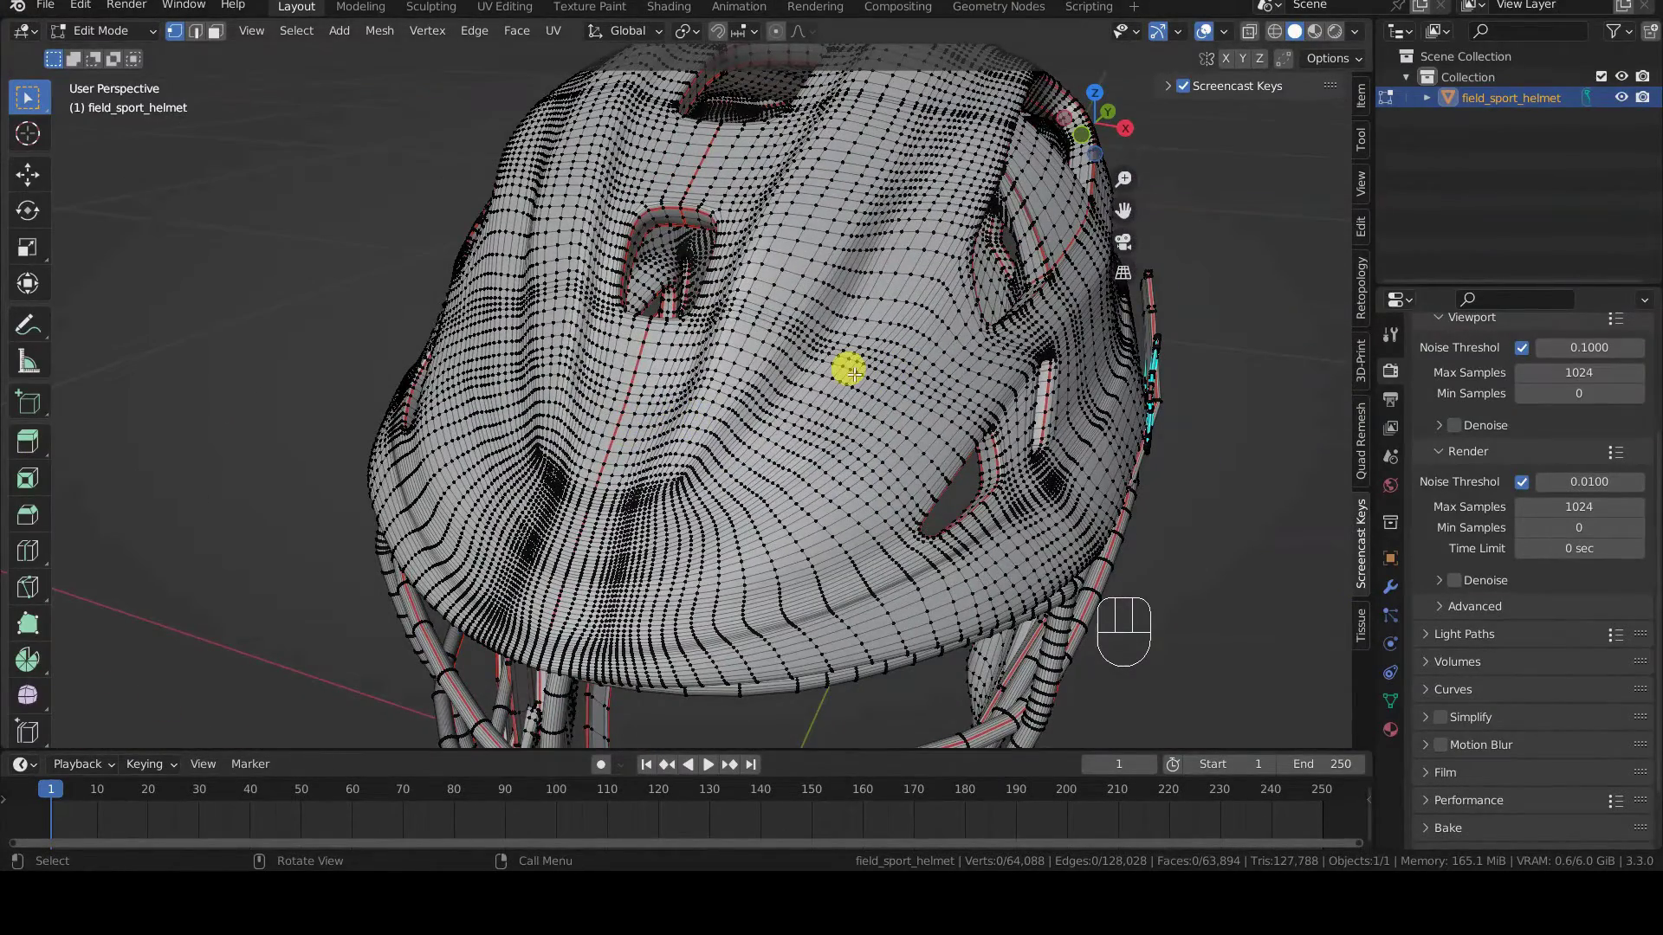
# Step: Toggle wireframe and solid again, then in face select pick the front shell island
pyautogui.press('z')
pyautogui.click(672, 372)
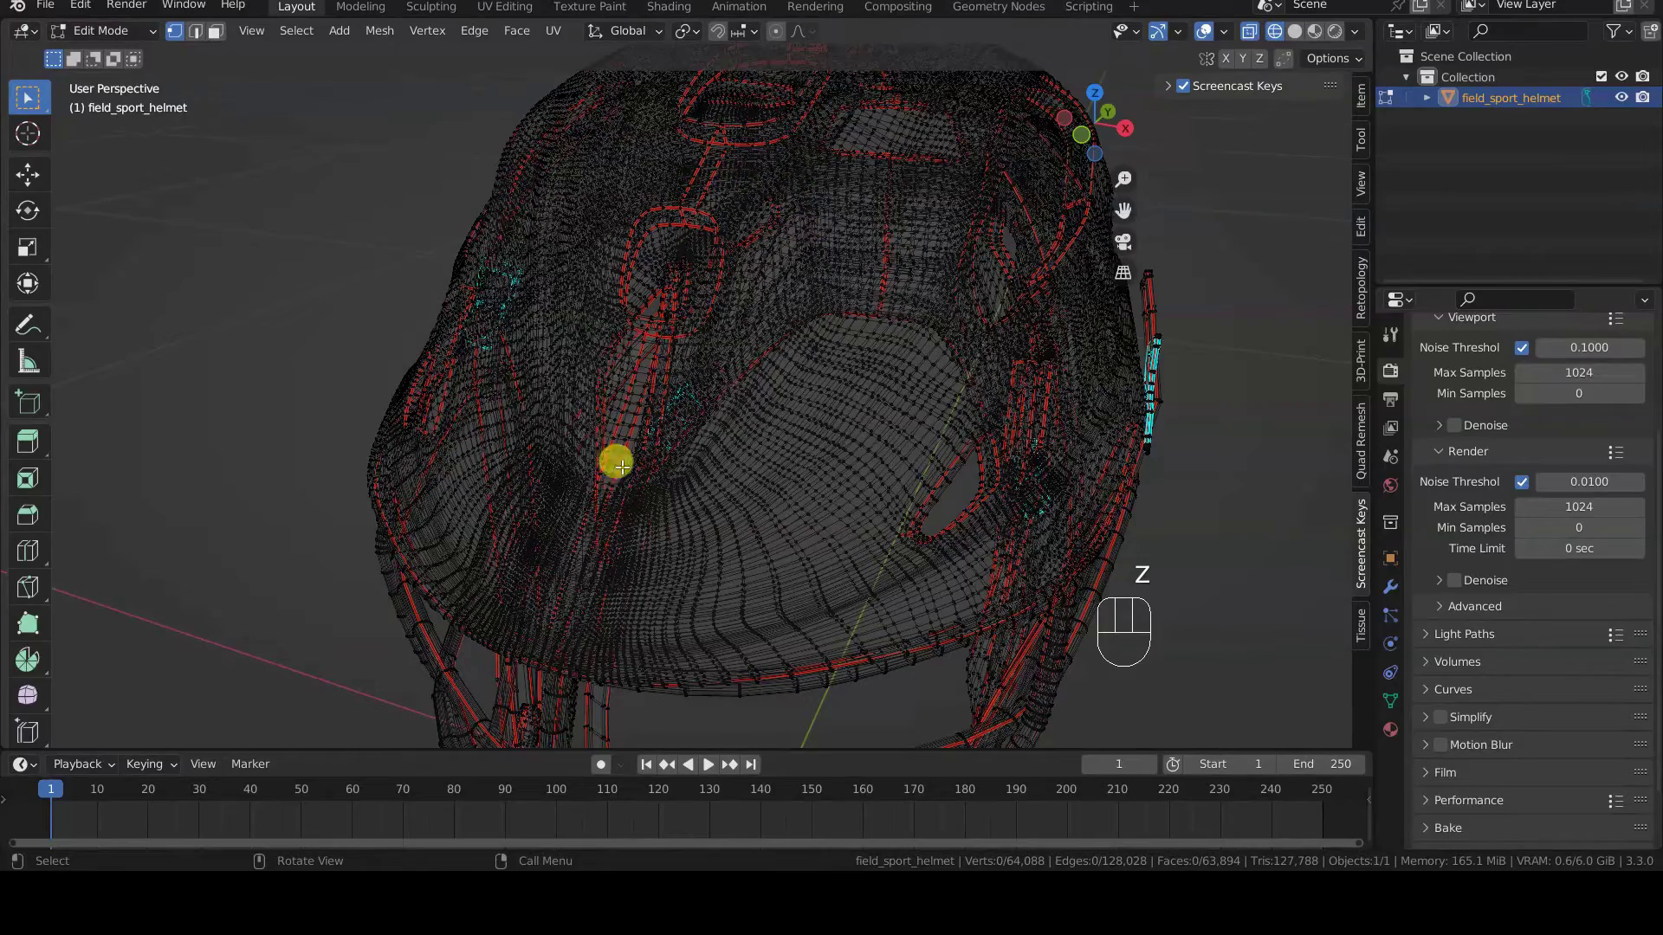
pyautogui.moveTo(850, 495); pyautogui.dragTo(701, 445, button='middle')
pyautogui.press('z')
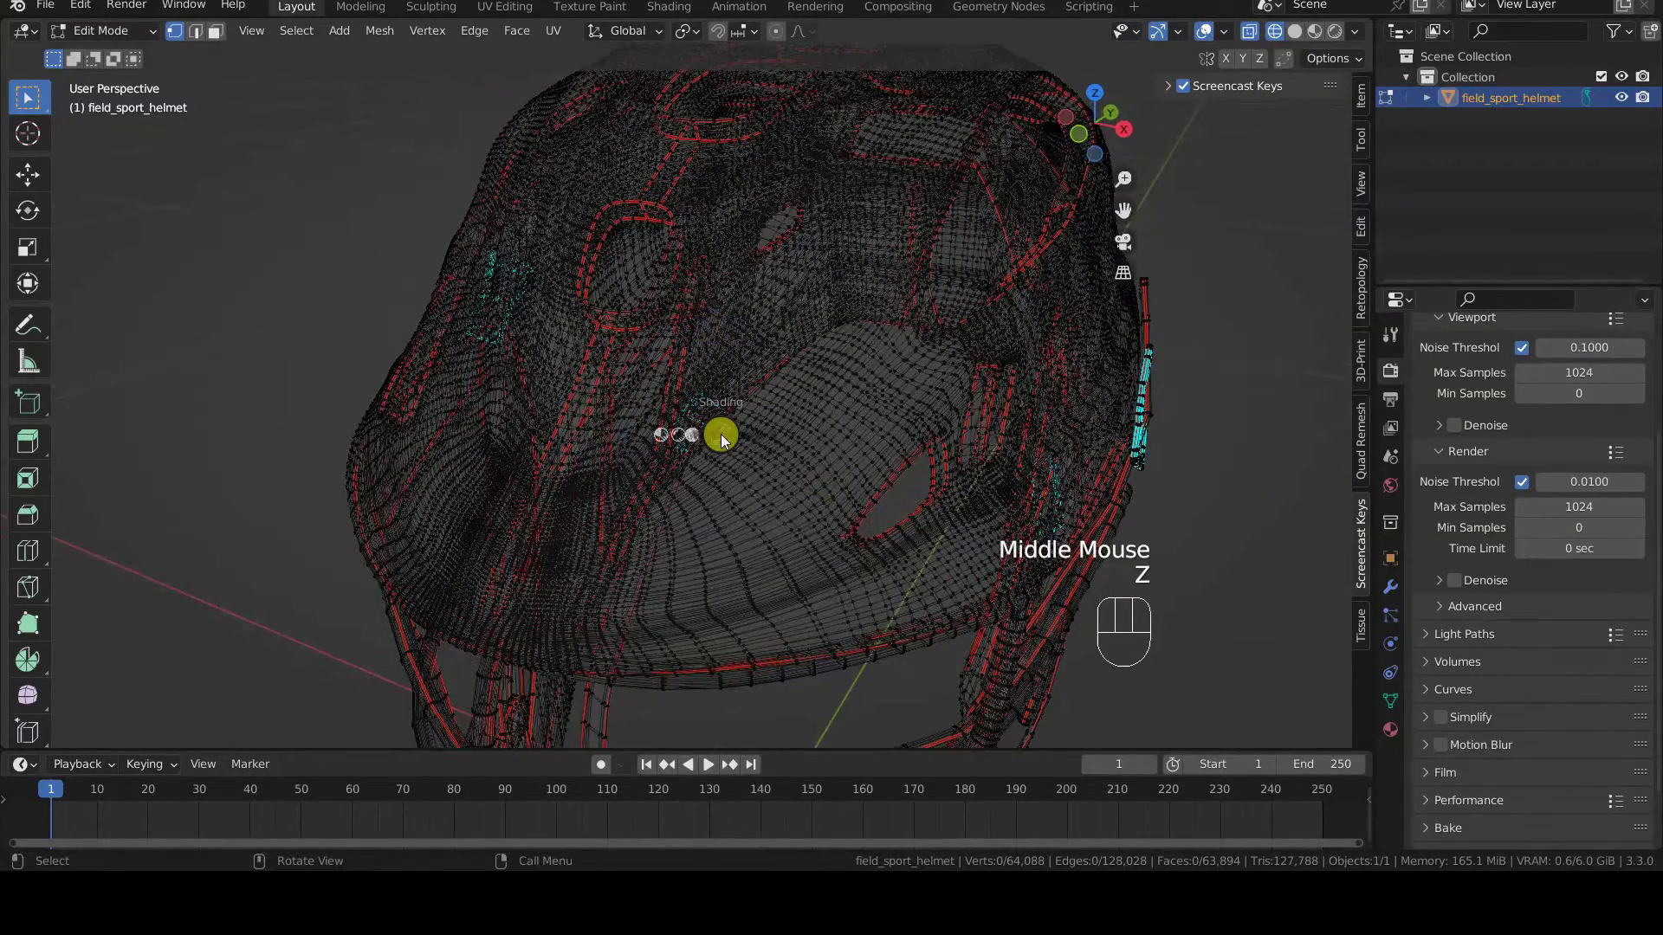
pyautogui.click(721, 439)
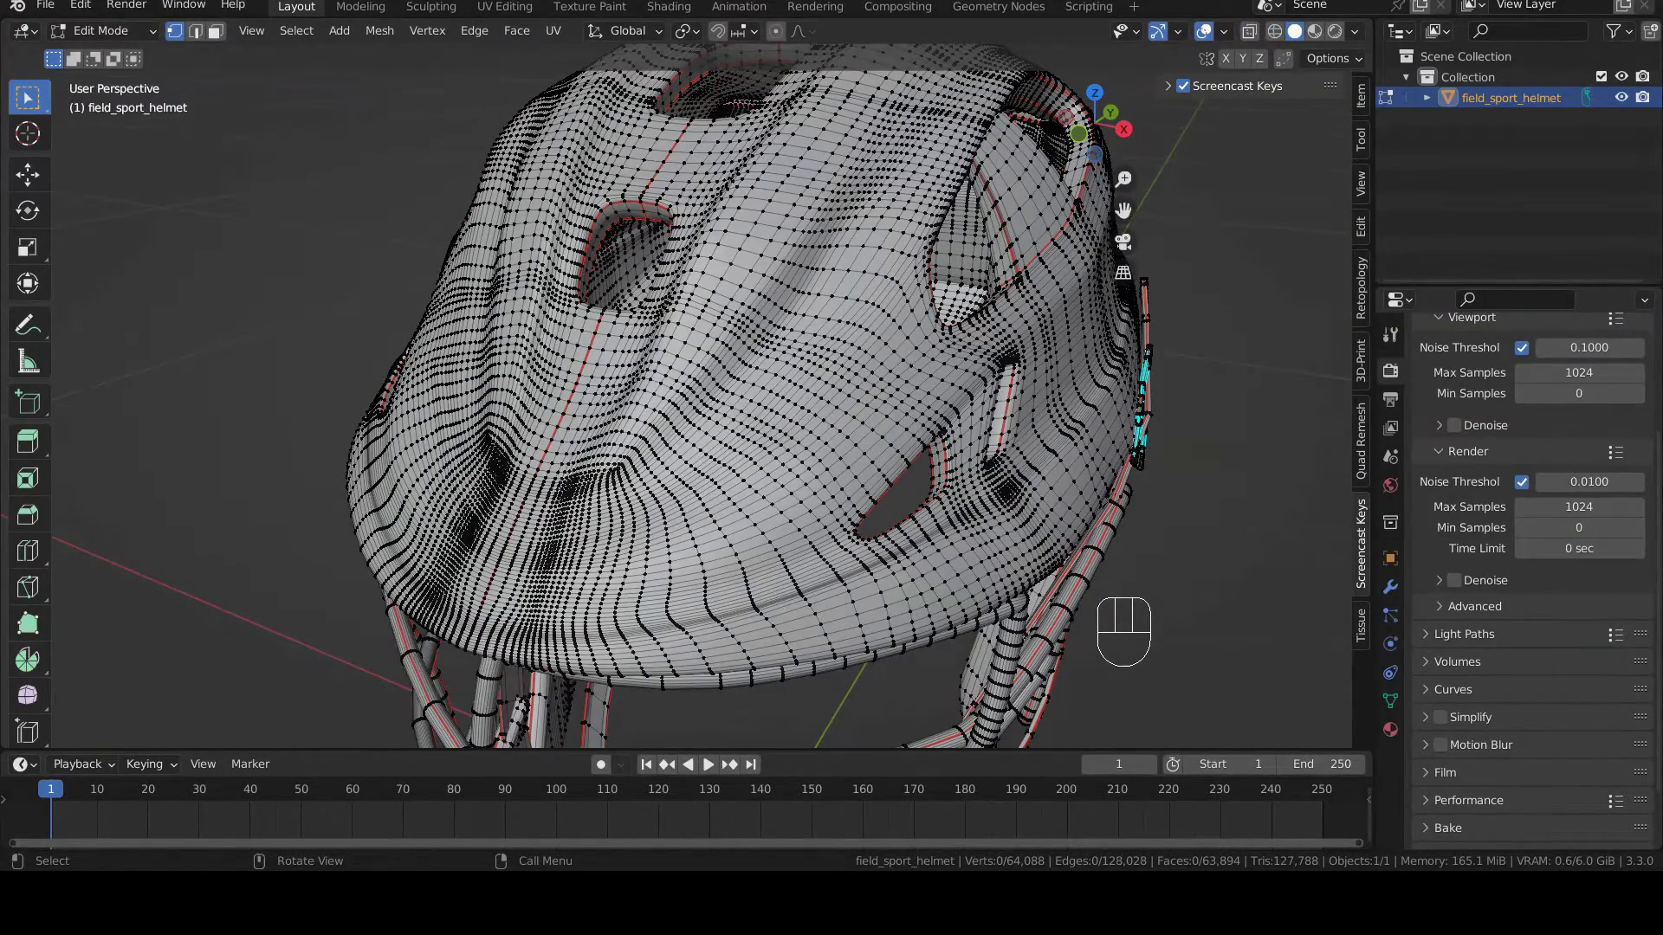
pyautogui.click(218, 35)
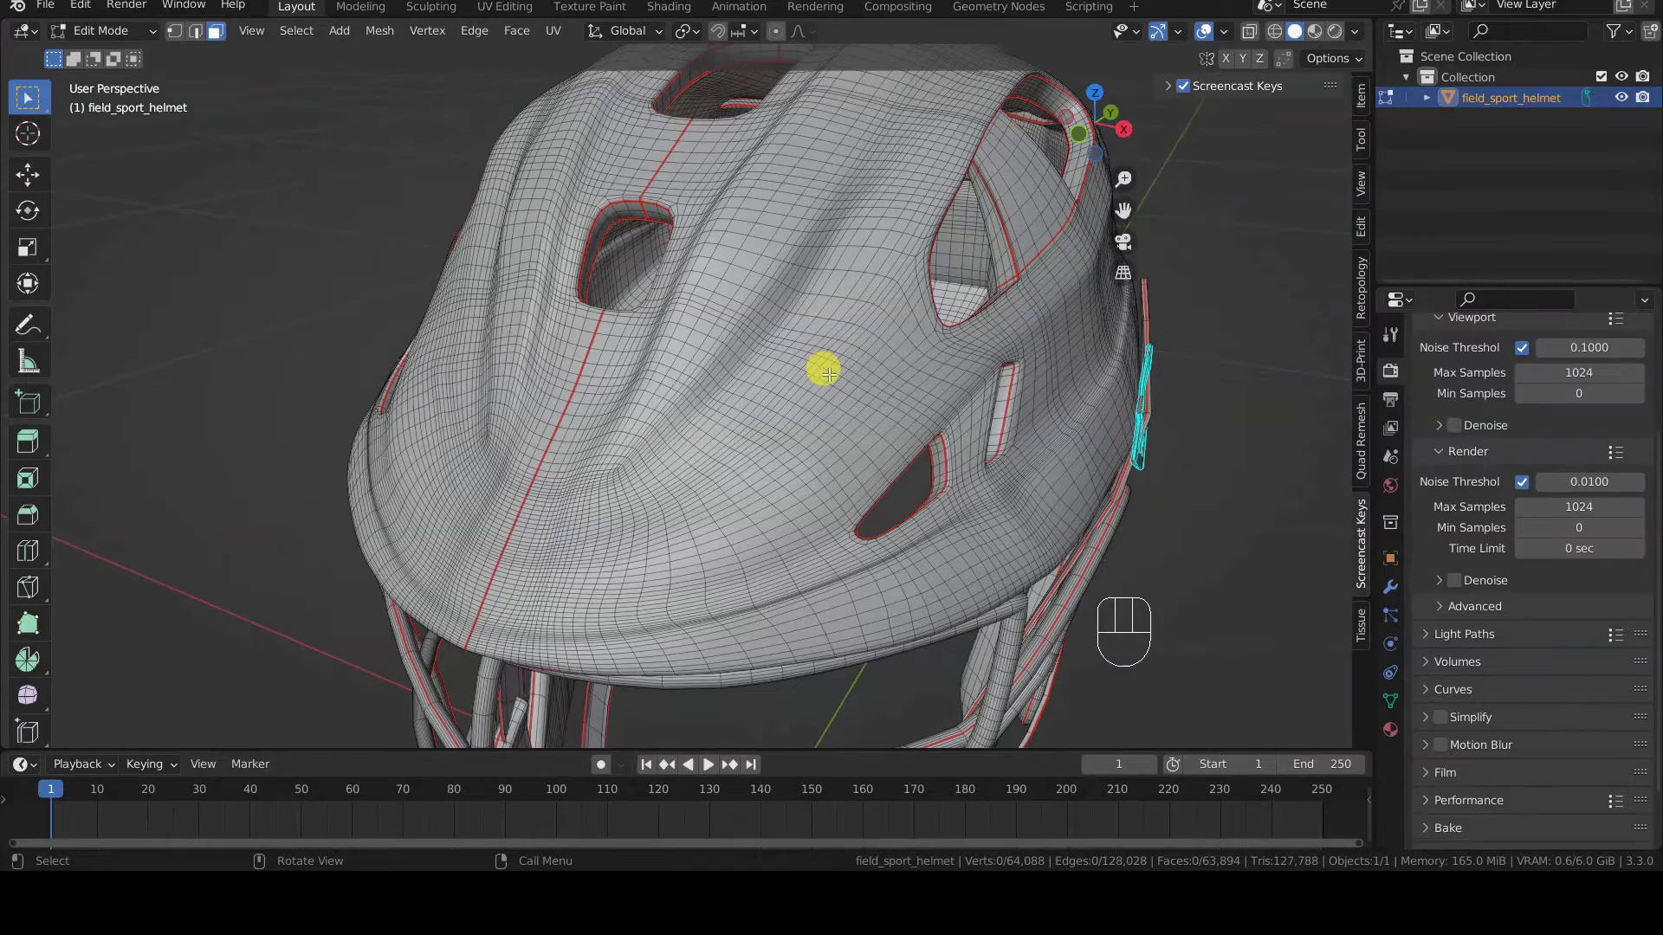
pyautogui.press('l')
# Step: Isolate the front panel island by hiding everything else, then reveal all parts
pyautogui.moveTo(824, 372)
pyautogui.mouseDown(button='middle')
pyautogui.moveTo(602, 405)
pyautogui.moveTo(813, 375)
pyautogui.mouseUp(button='middle')
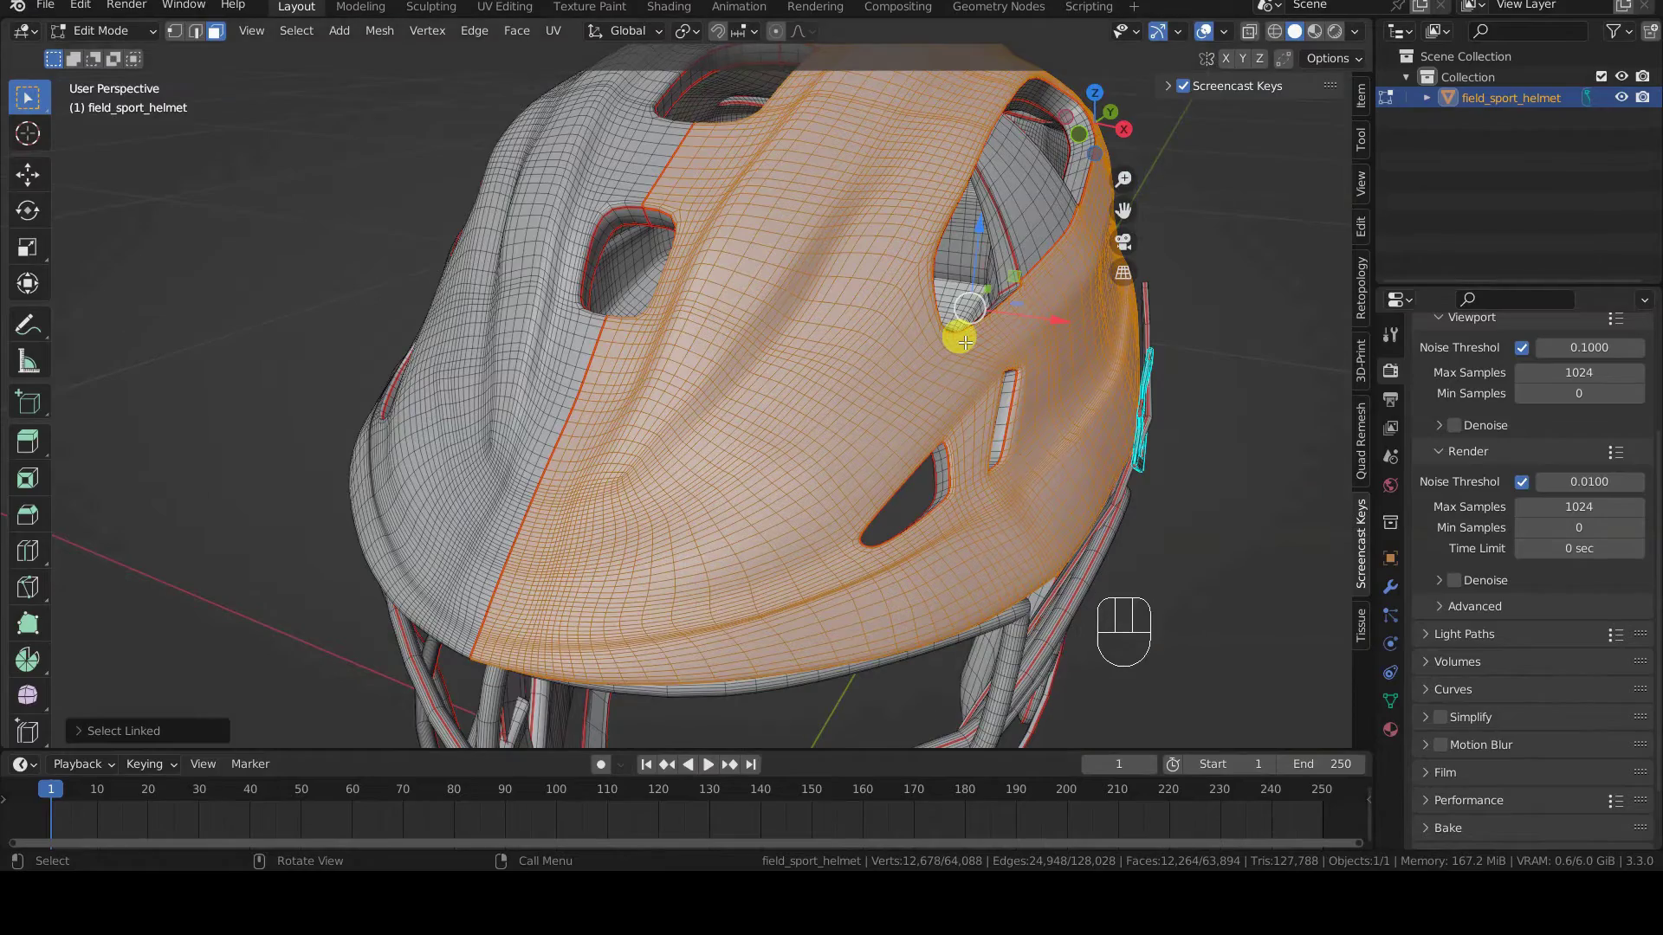
pyautogui.hotkey('ctrl', 'i')
pyautogui.press('h')
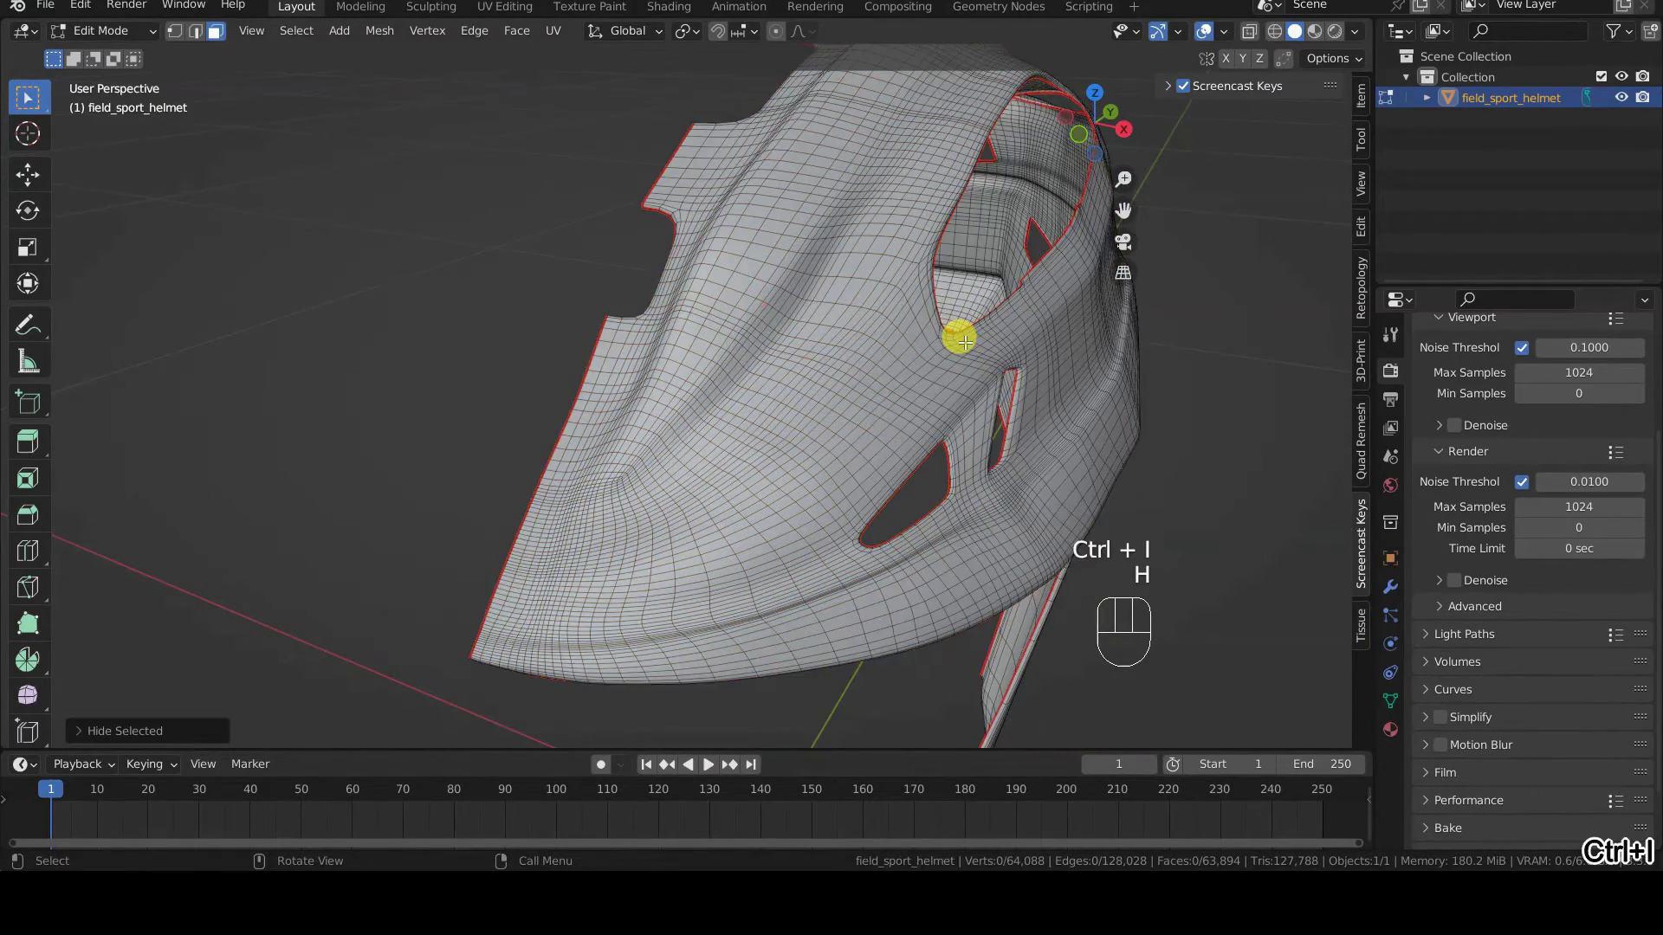
pyautogui.moveTo(957, 334)
pyautogui.mouseDown(button='middle')
pyautogui.moveTo(651, 351)
pyautogui.moveTo(947, 346)
pyautogui.mouseUp(button='middle')
pyautogui.scroll(-2, 939, 407)
pyautogui.moveTo(939, 408); pyautogui.dragTo(920, 383, button='middle')
pyautogui.hotkey('alt', 'h')
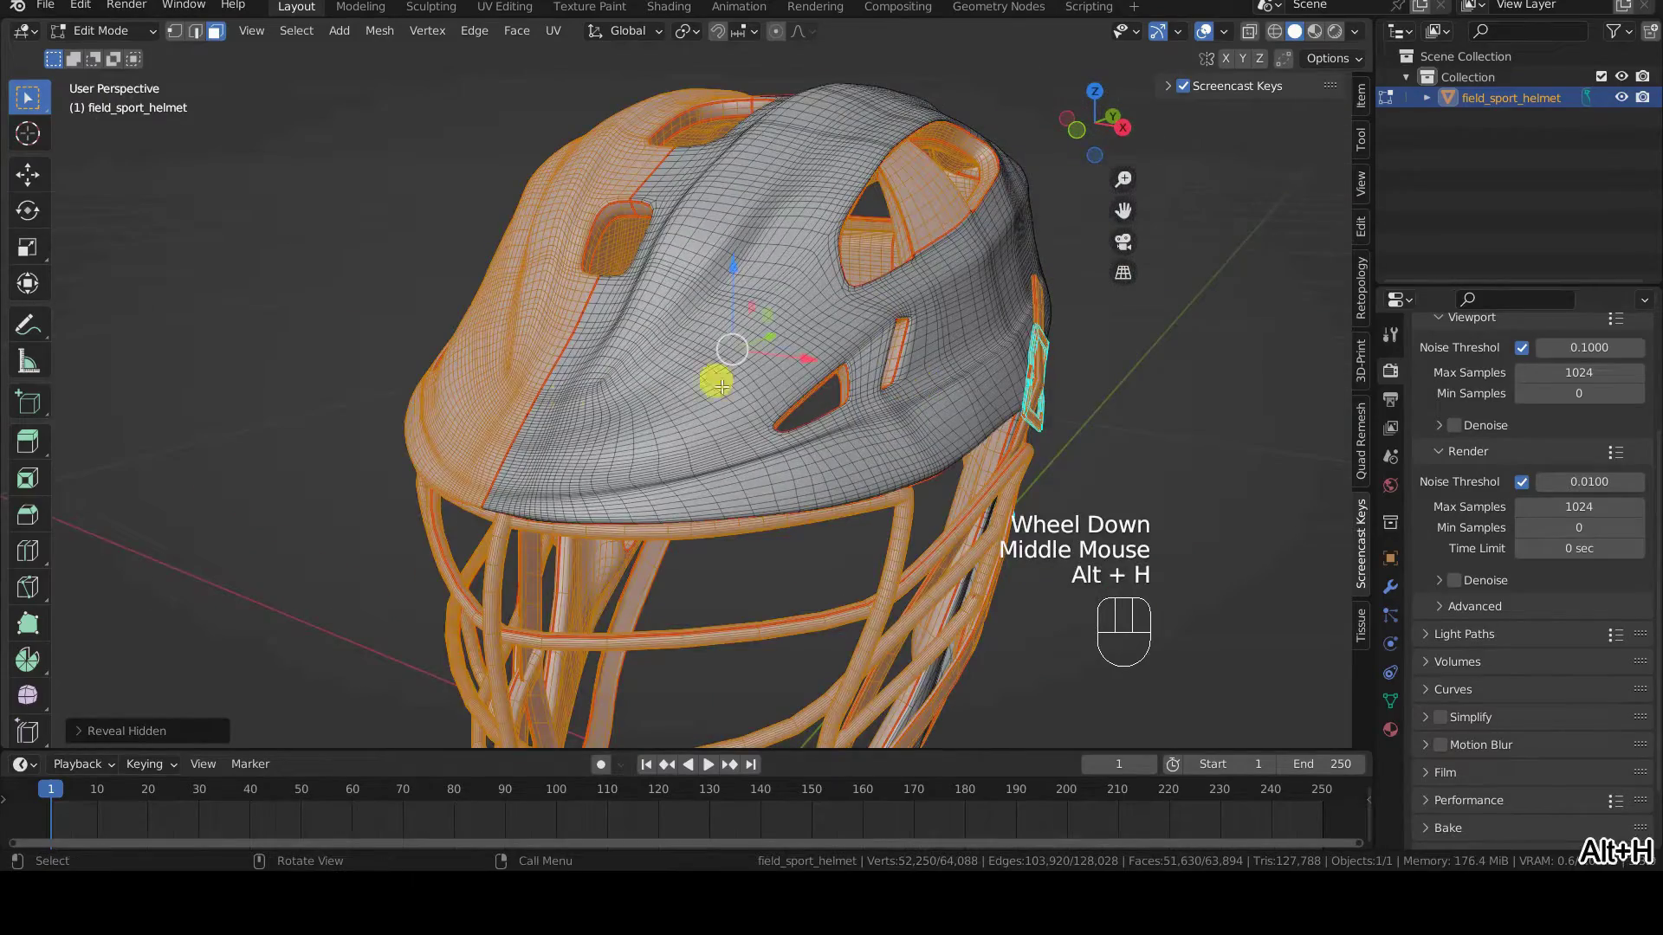
# Step: Close the sidebar, switch to wireframe shading, and deselect the whole mesh
pyautogui.press('n')
pyautogui.moveTo(717, 378); pyautogui.dragTo(686, 630, button='middle')
pyautogui.press('z')
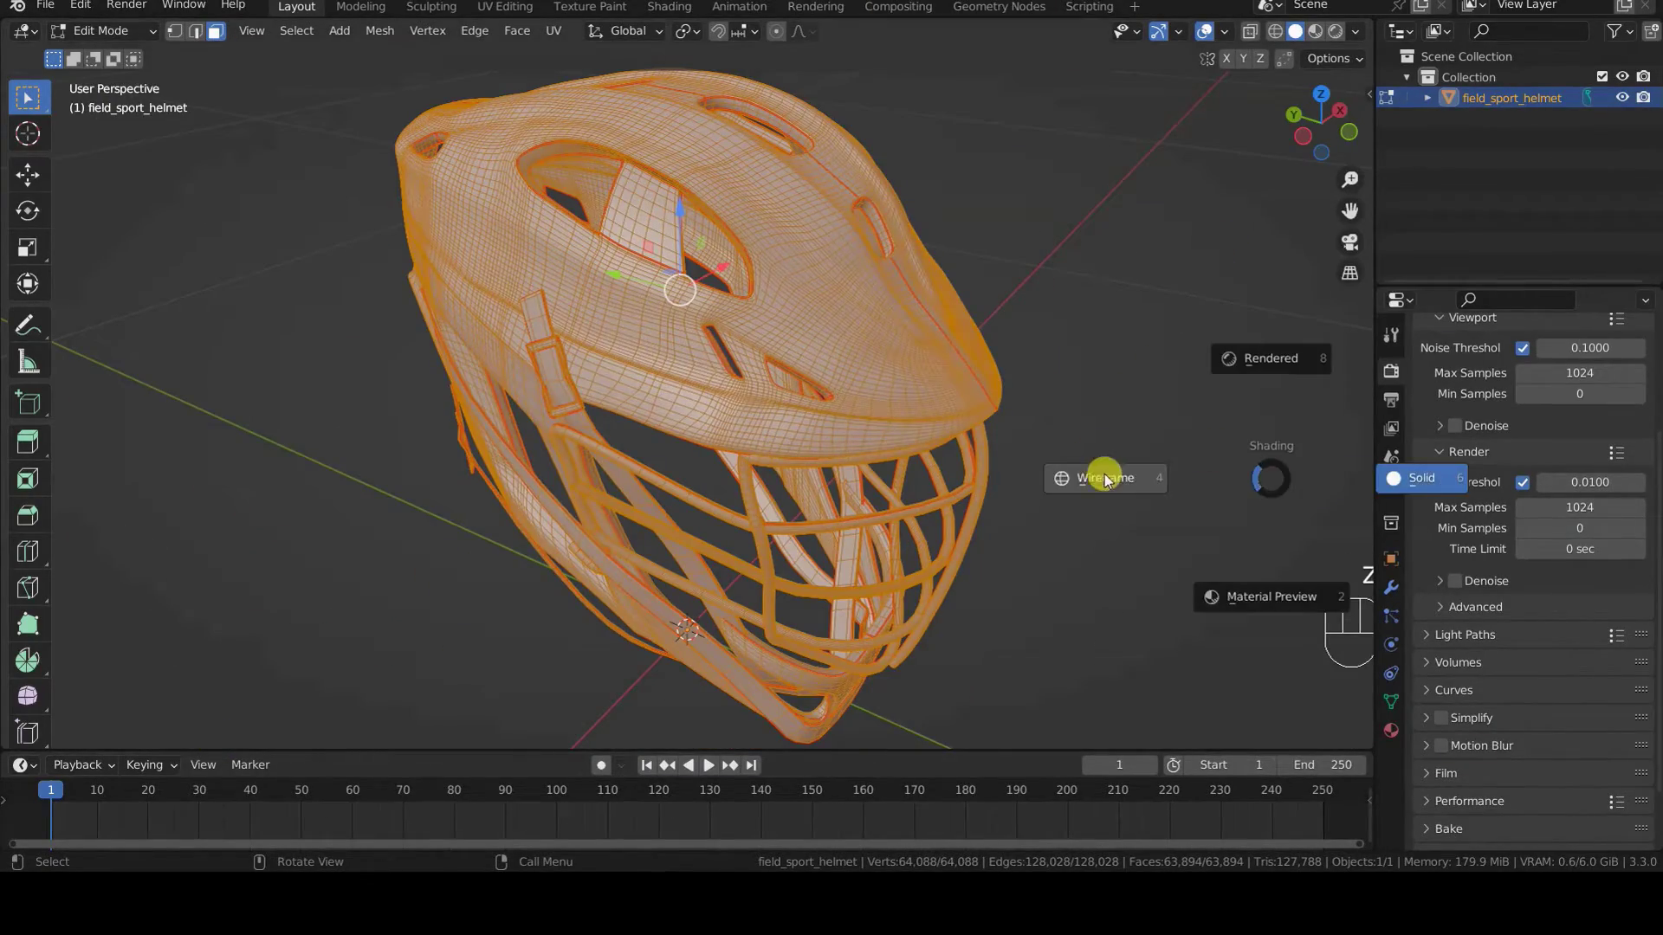
pyautogui.click(1105, 475)
pyautogui.click(1121, 557)
pyautogui.moveTo(1095, 564); pyautogui.dragTo(1073, 528, button='middle')
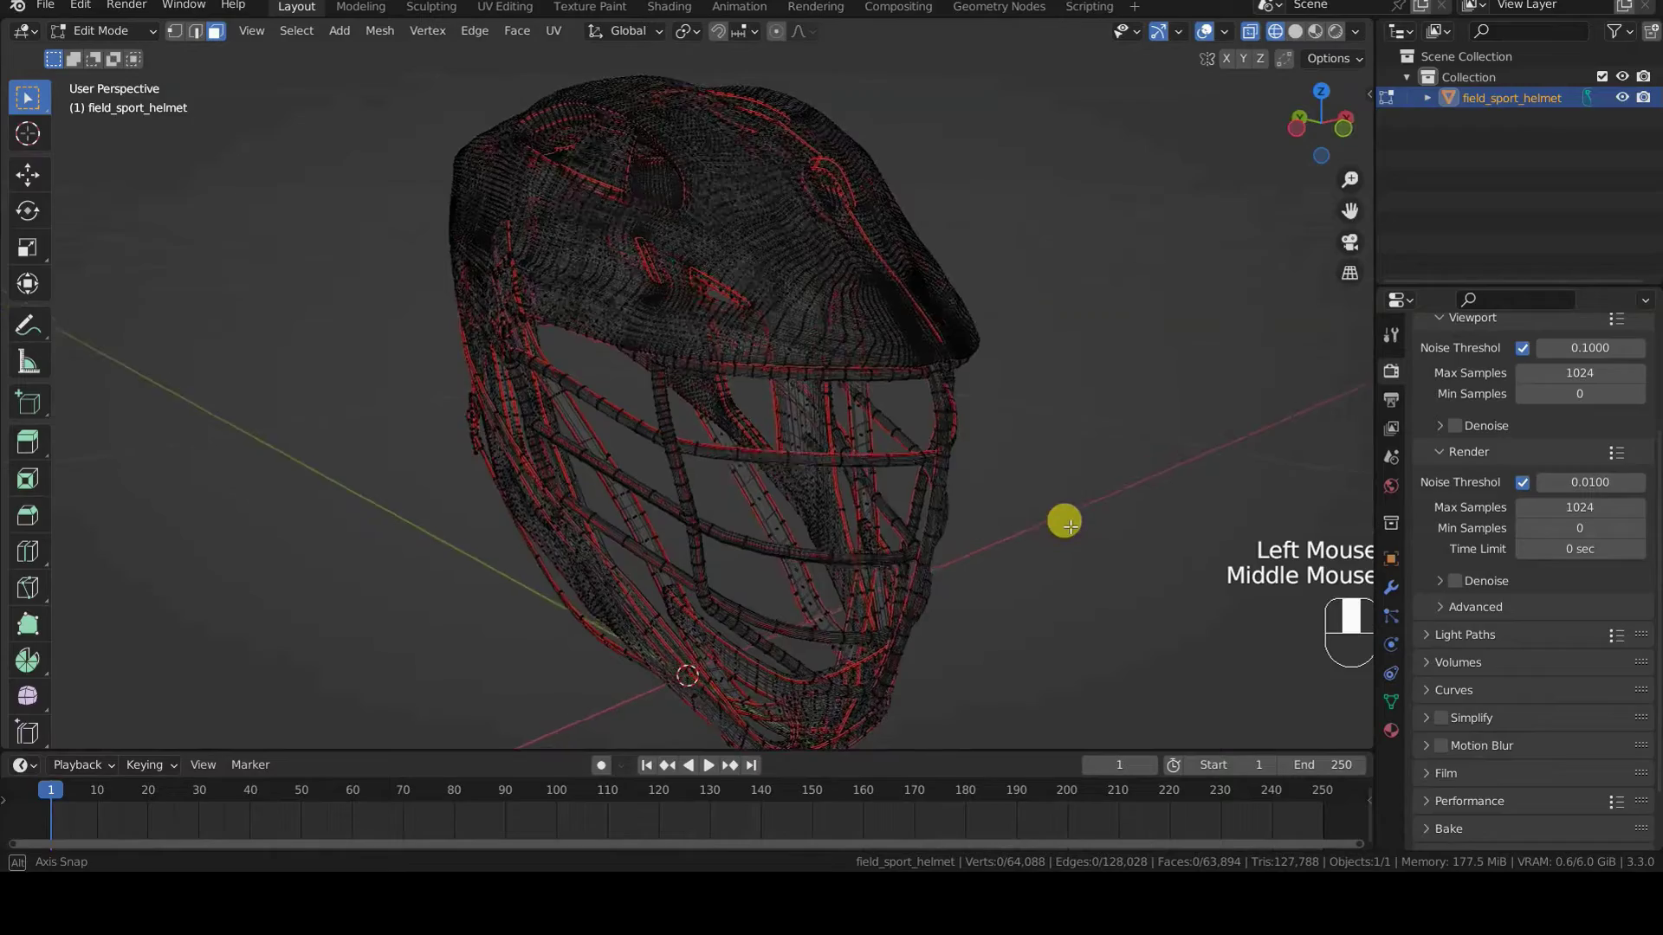